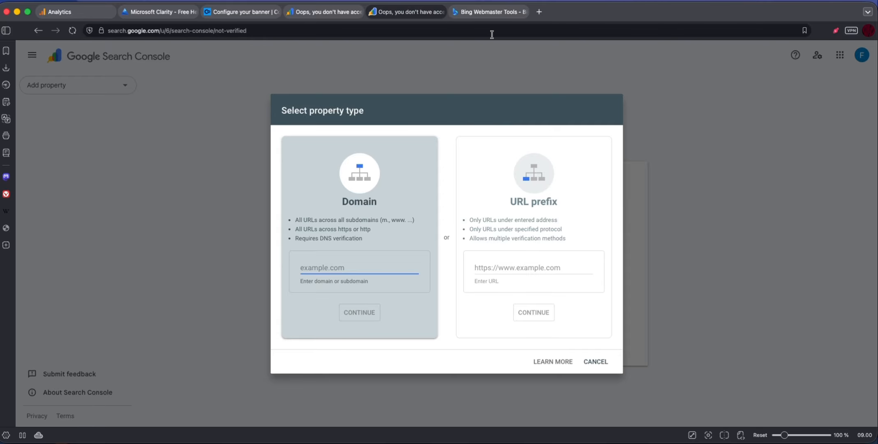
Step: Switch to Google Analytics, start measuring, and name the new account fitras-website
click(489, 13)
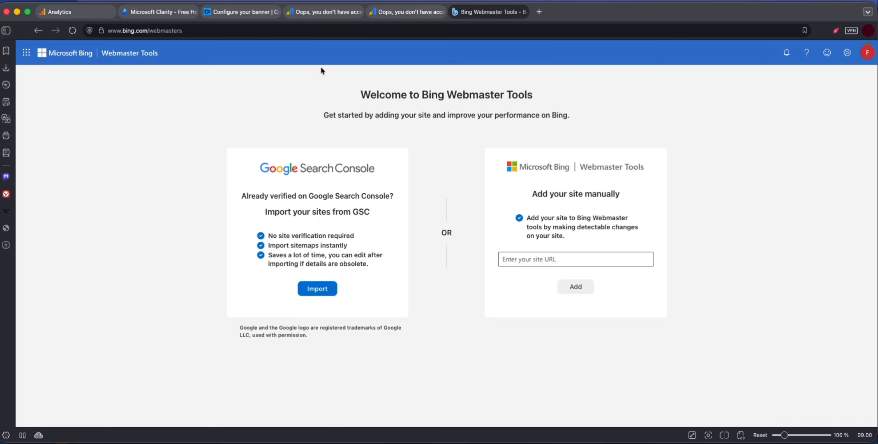
click(86, 16)
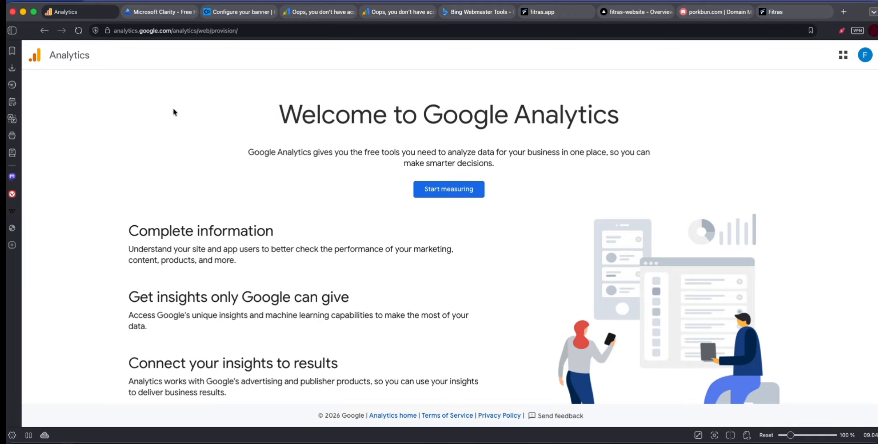
click(444, 190)
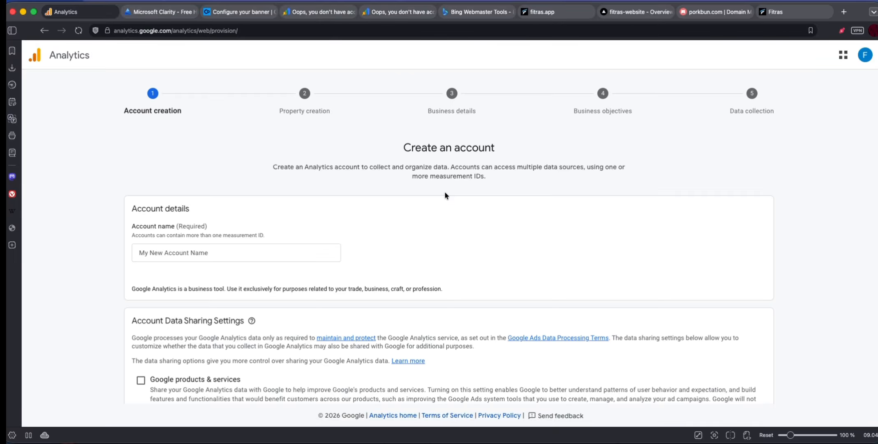
click(189, 258)
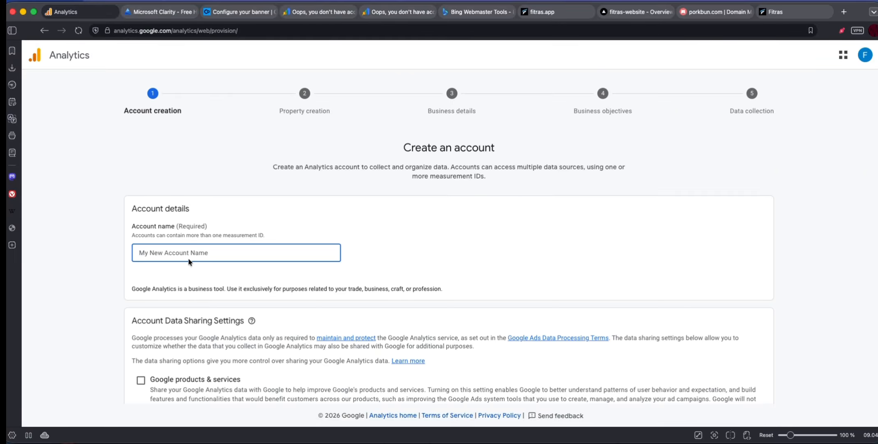
scroll(112, 222, down, 1)
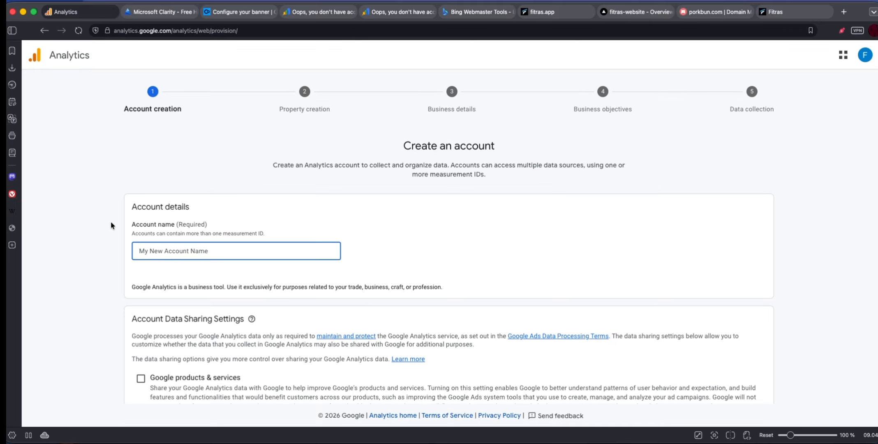
text(fitras-website)
Step: Toggle Google products & services data sharing on and back off, and proceed to property creation
scroll(98, 210, down, 5)
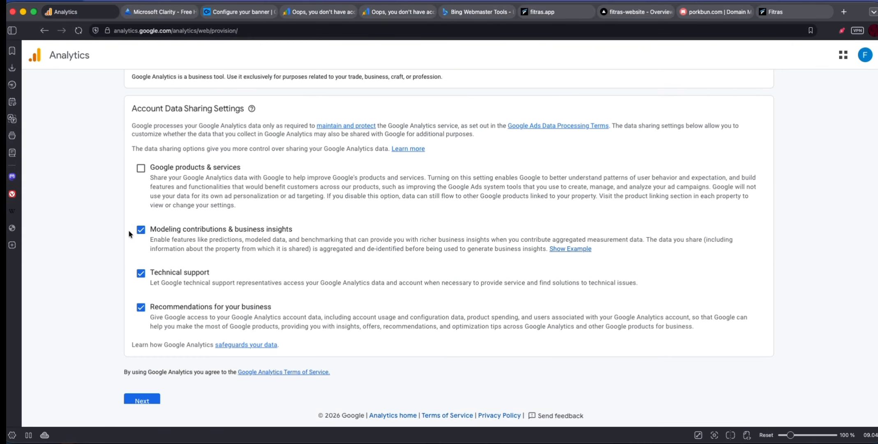
scroll(129, 230, up, 2)
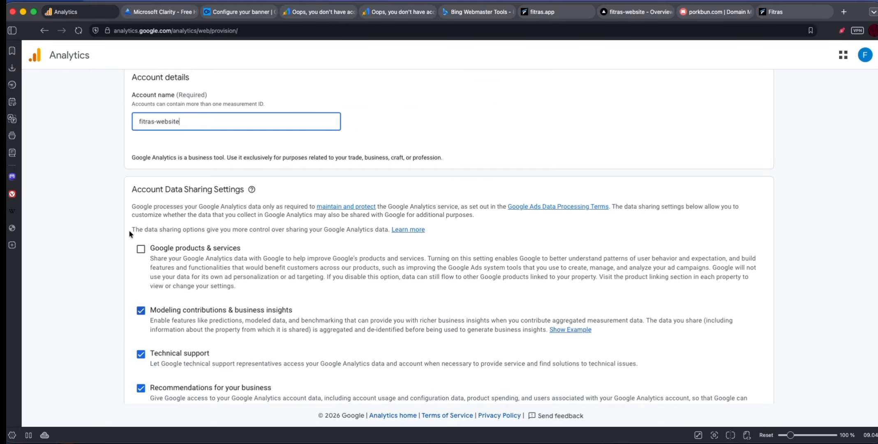
click(141, 251)
scroll(223, 243, down, 3)
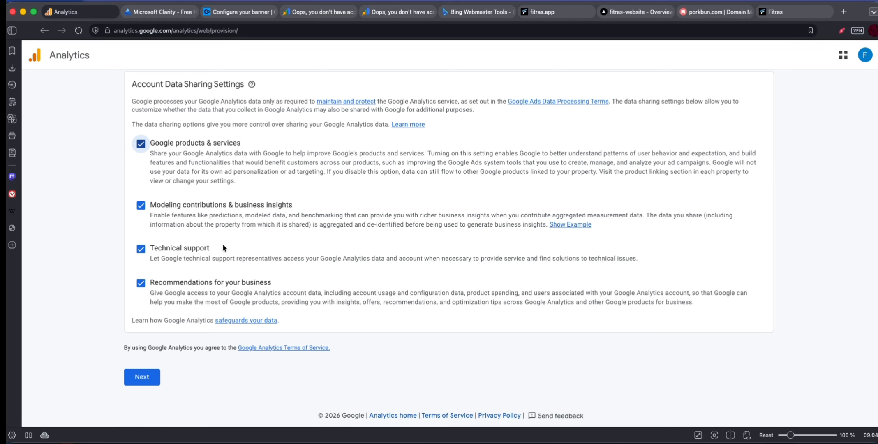
click(143, 143)
click(149, 375)
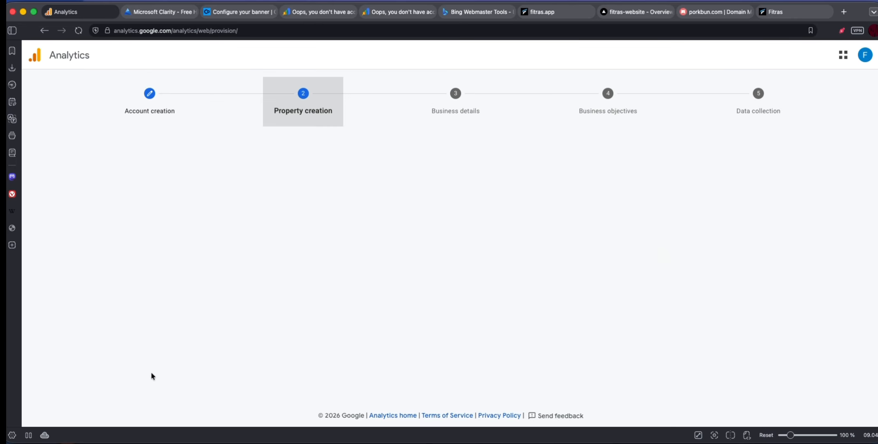
click(377, 243)
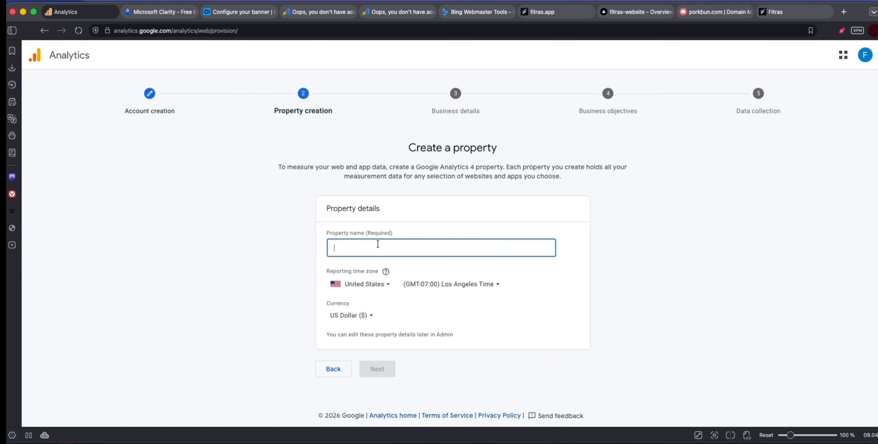
text(www.fitr)
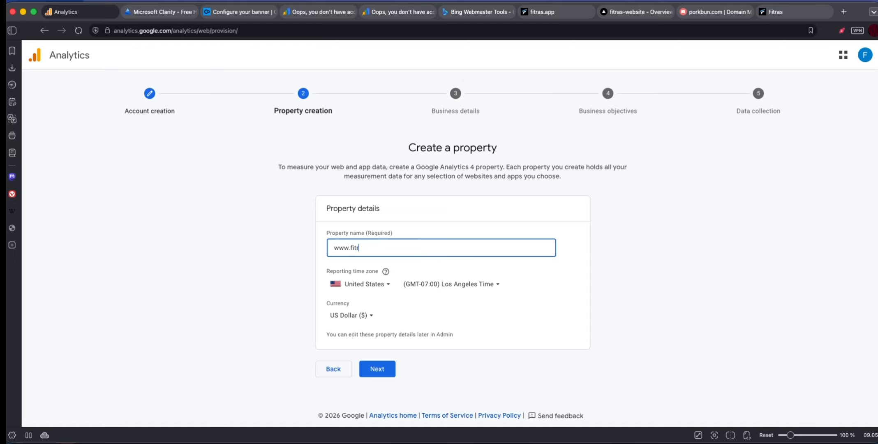
text(as.app)
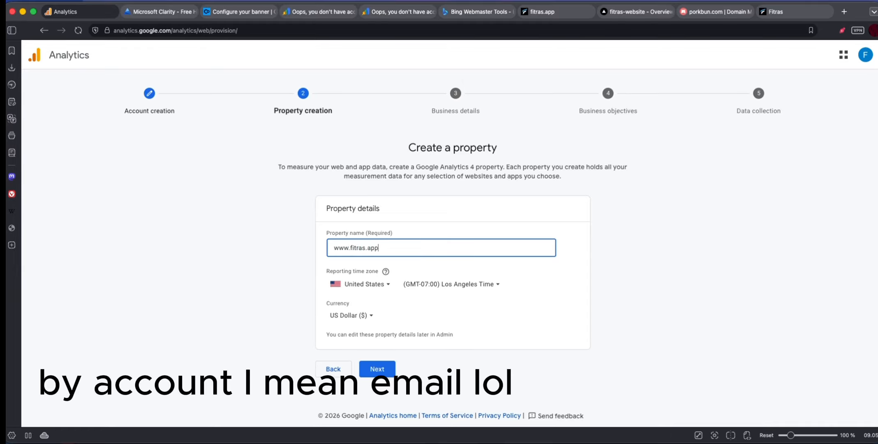
click(364, 284)
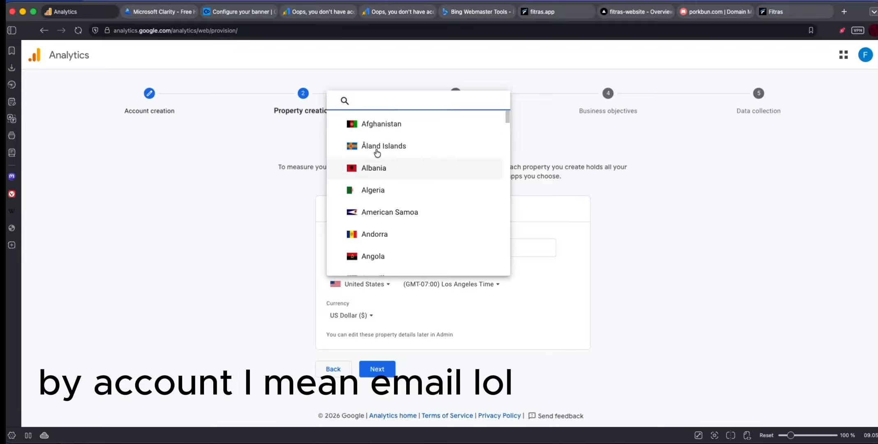
text(den)
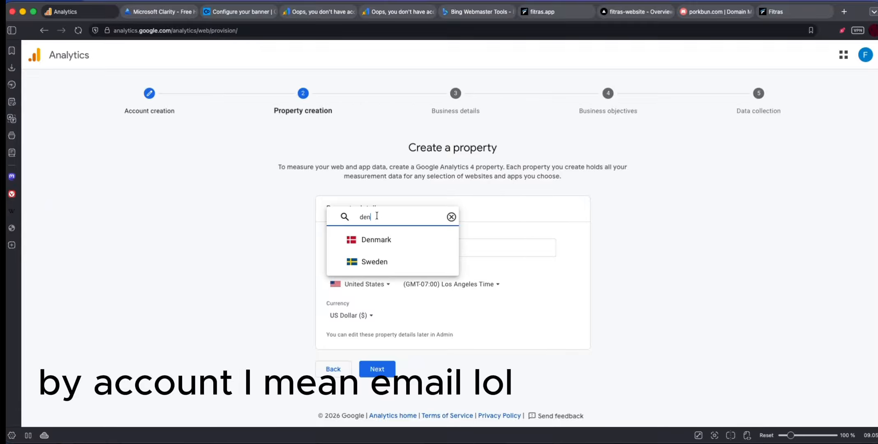
click(380, 246)
Step: Set the property's currency to Danish Krone (kr.) and proceed to the business details
click(373, 316)
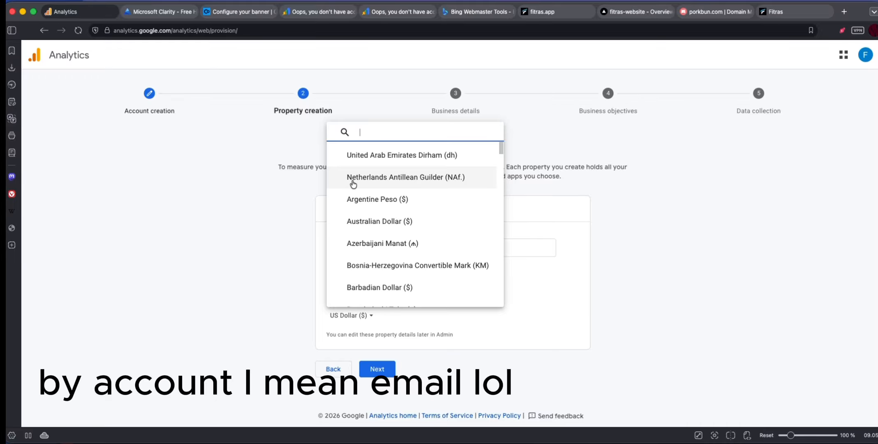
text(dkk)
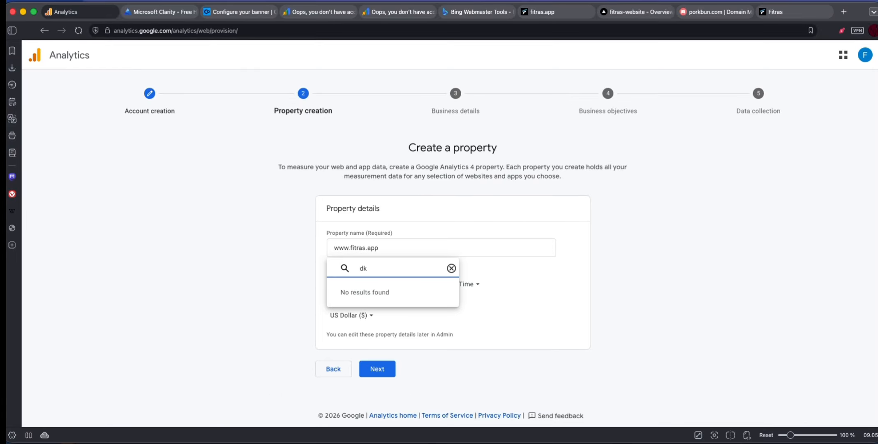
key(BackSpace)
key(BackSpace)
key(BackSpace)
text(d)
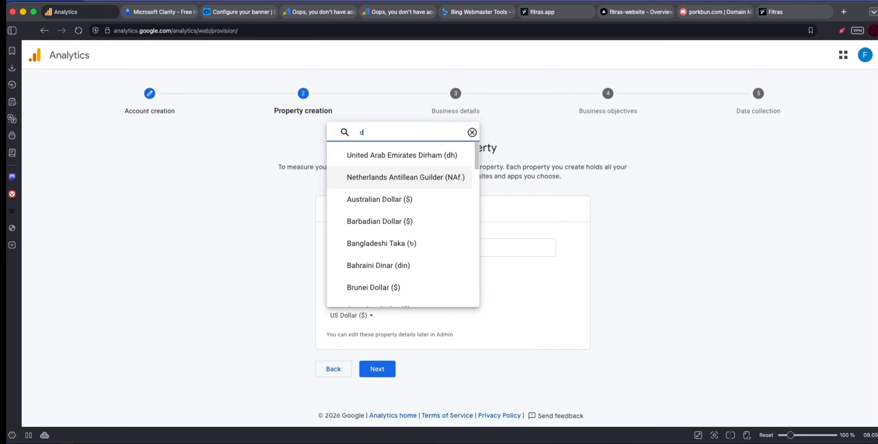
text(k)
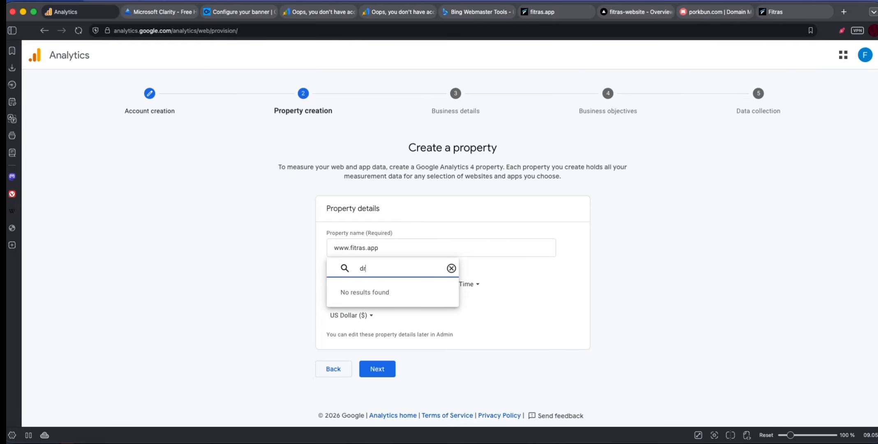
key(BackSpace)
text(danish)
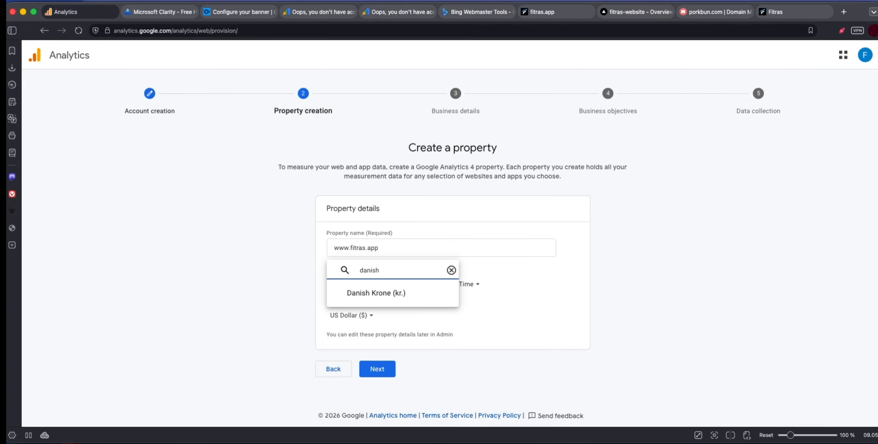
click(358, 300)
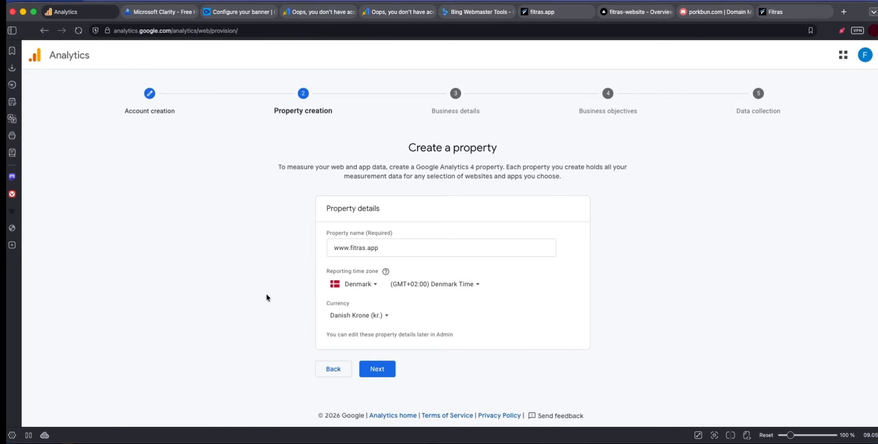
click(377, 369)
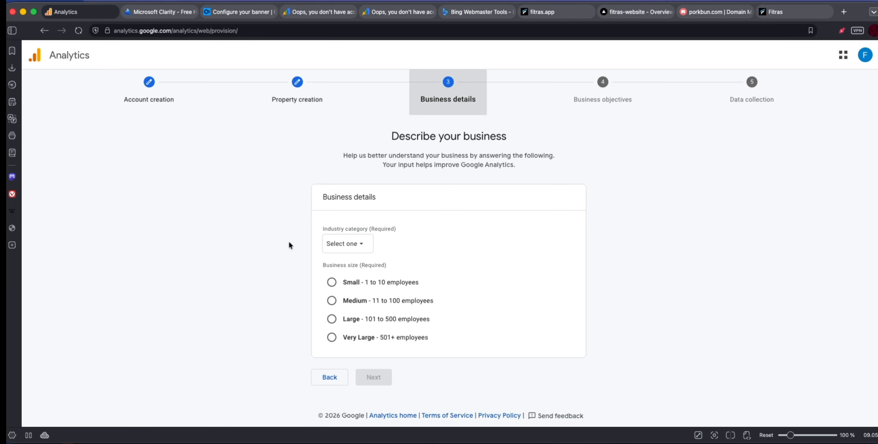
Step: Describe the business with industry category Sports and size Small (1 to 10 employees), and proceed to the objectives
click(359, 250)
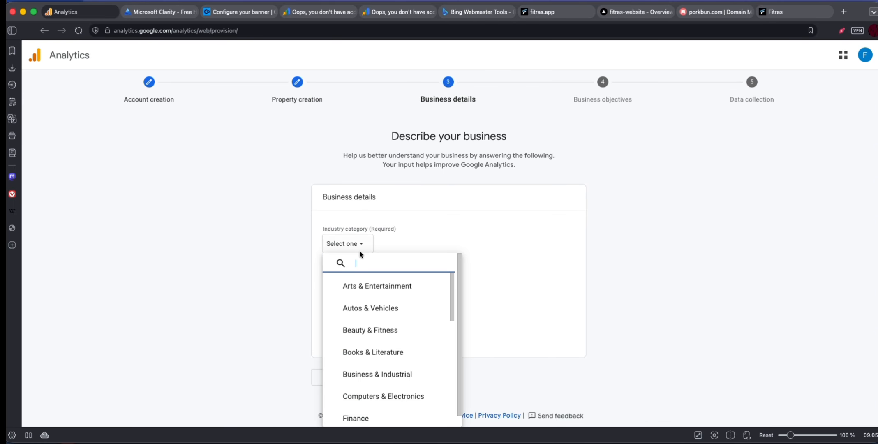
scroll(375, 329, down, 3)
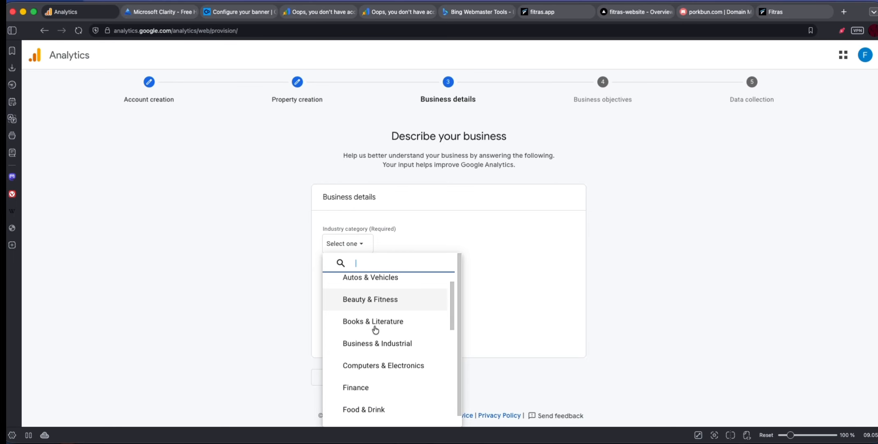
scroll(375, 329, down, 3)
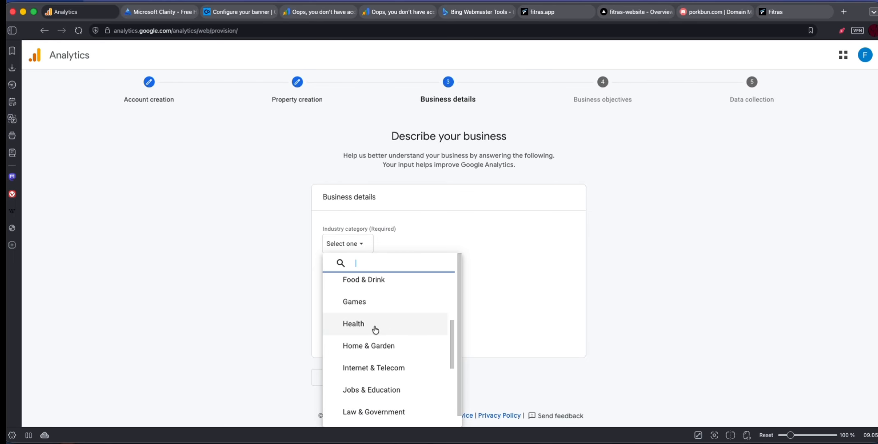
scroll(375, 329, down, 3)
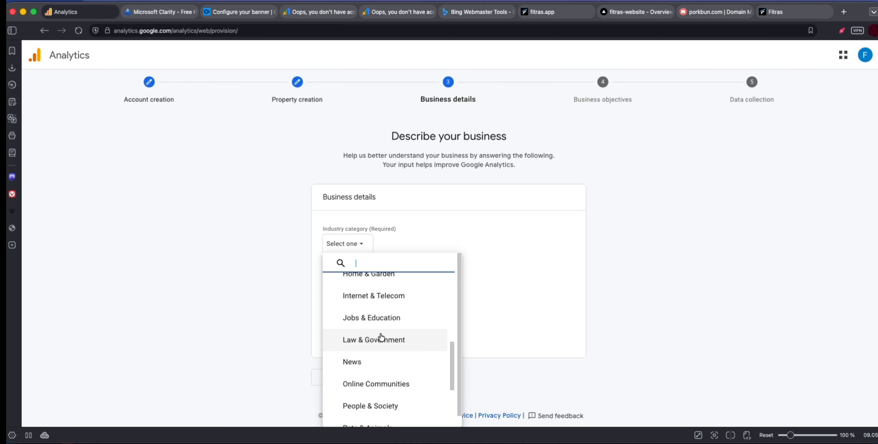
scroll(380, 337, down, 4)
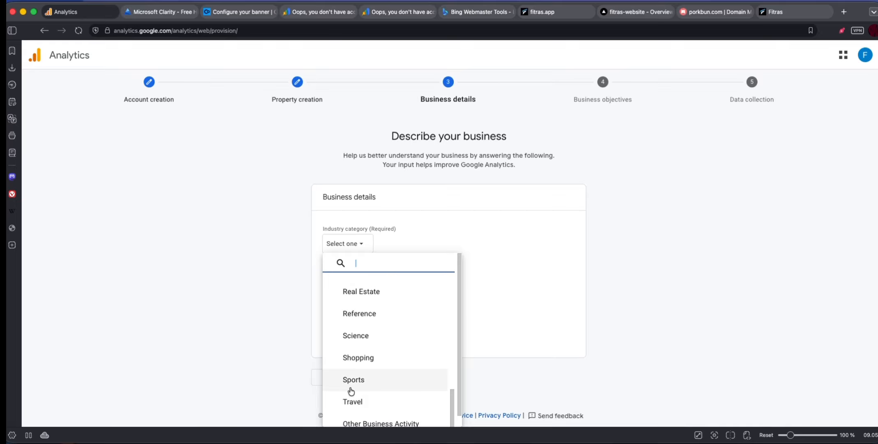
click(350, 390)
click(331, 282)
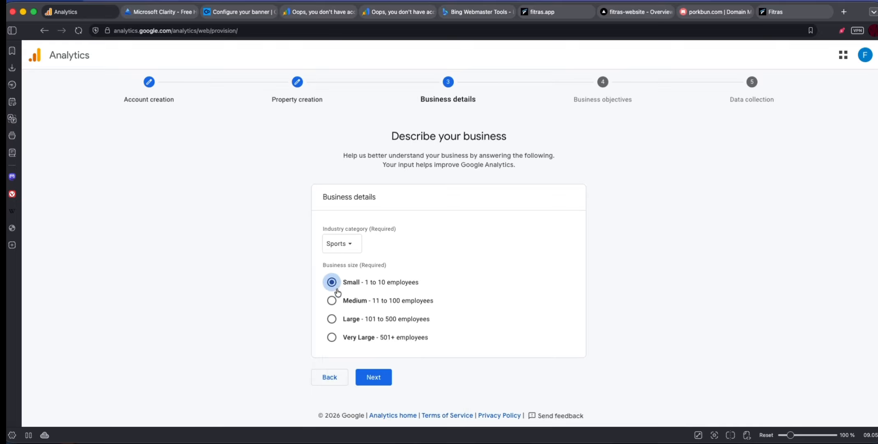
click(385, 382)
Step: Choose "Understand web and/or app traffic" as the business objective and submit the setup for creation
scroll(370, 320, down, 2)
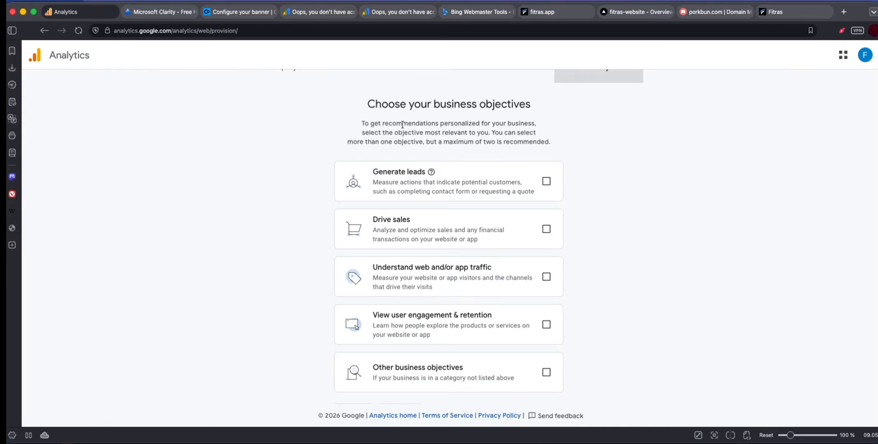
drag(413, 144, 429, 201)
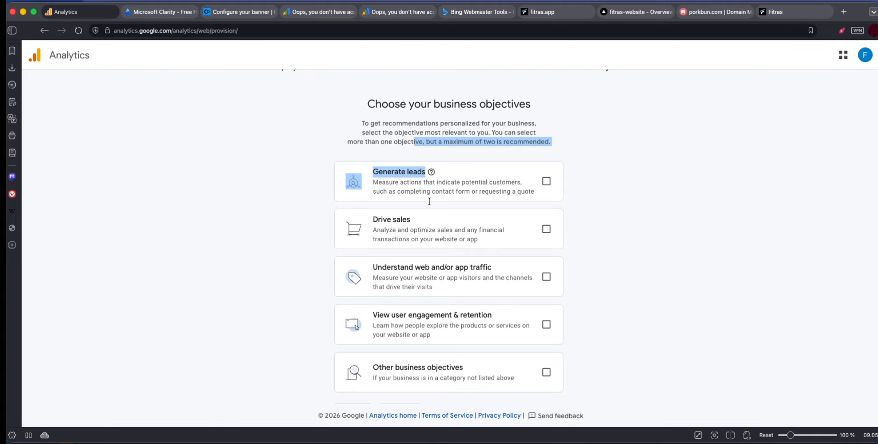
click(244, 210)
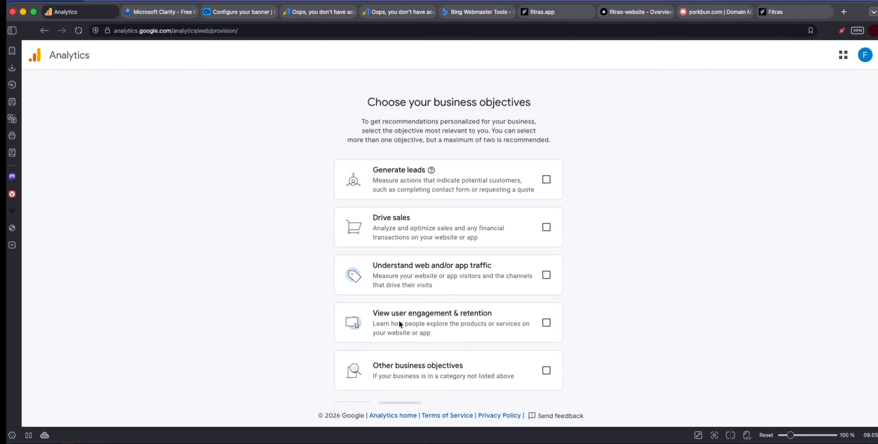
scroll(398, 320, down, 1)
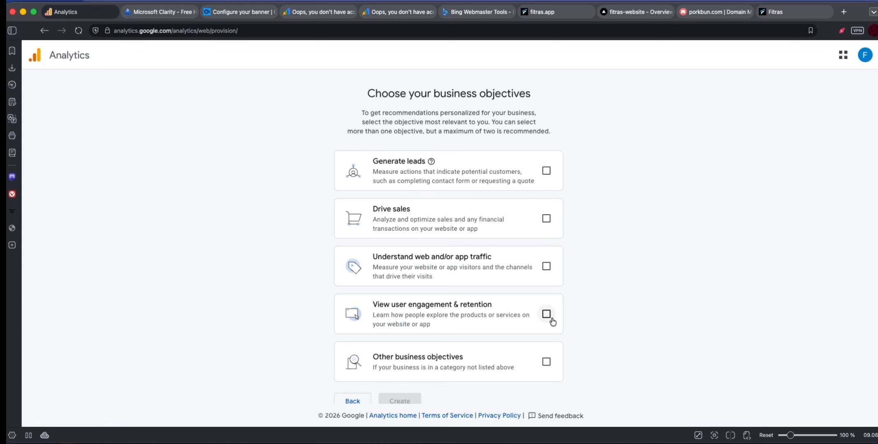
click(546, 266)
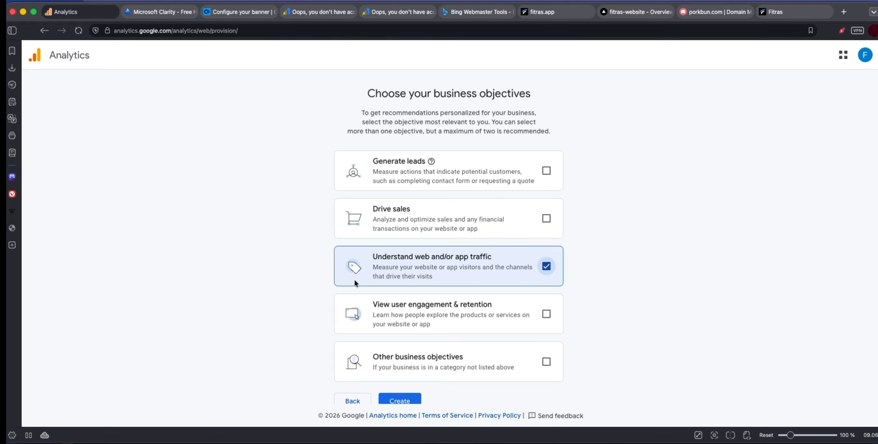
scroll(382, 304, down, 1)
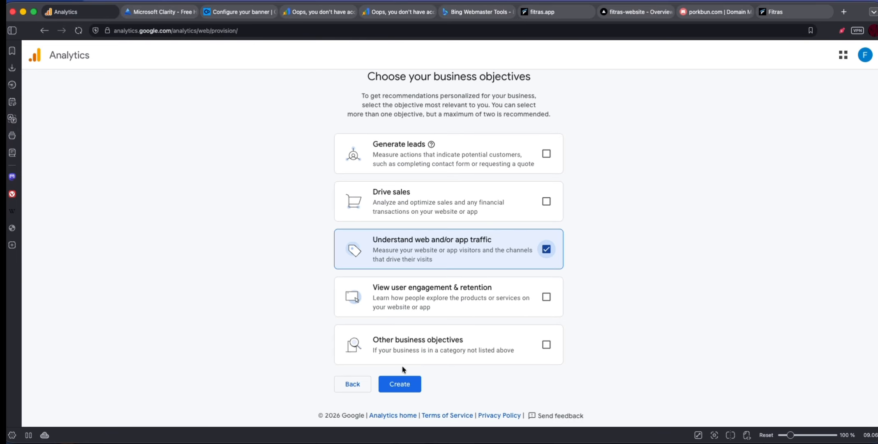
click(408, 391)
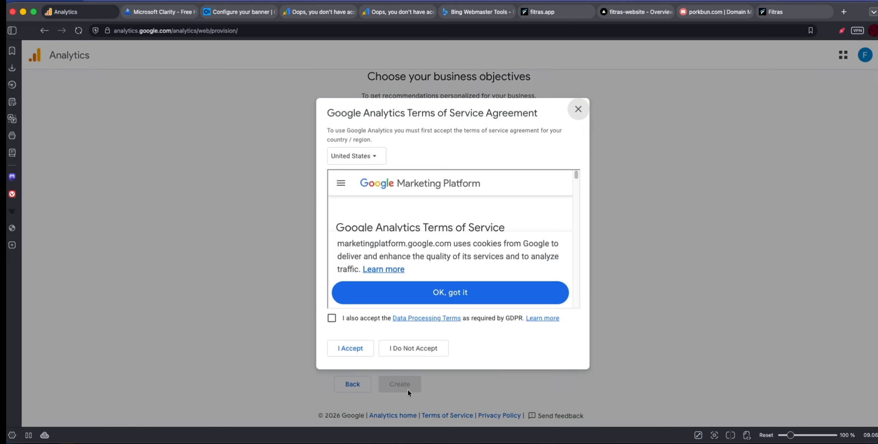
Step: Accept the Google Analytics Terms of Service for United States together with the Data Processing Terms required by GDPR
click(344, 315)
click(382, 299)
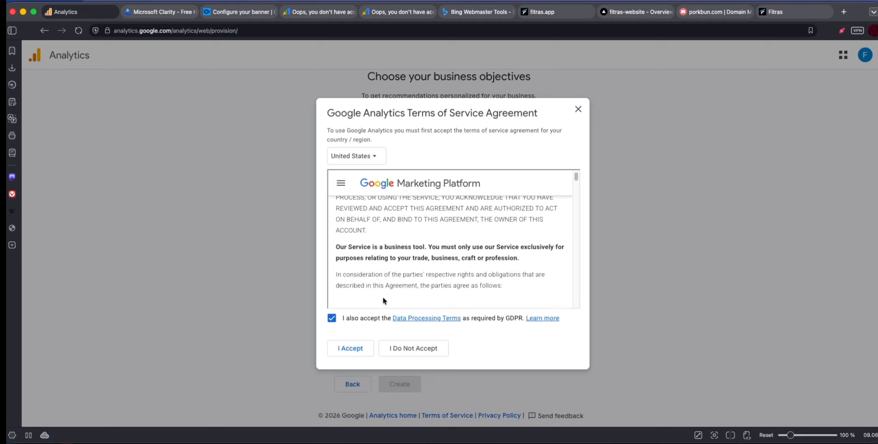
click(361, 347)
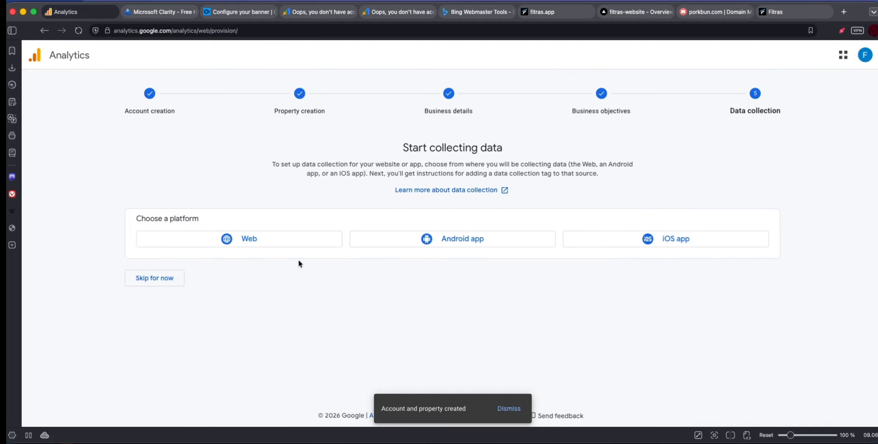
click(255, 240)
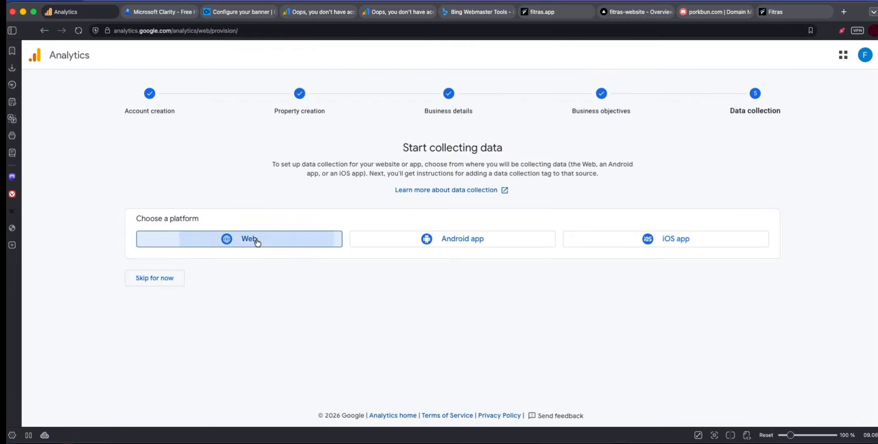
click(349, 134)
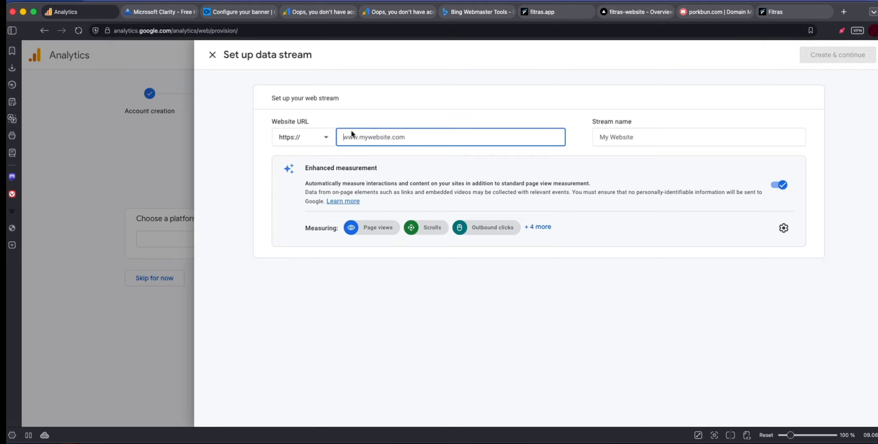
text(www.fitras.app)
key(Tab)
text(Fitras)
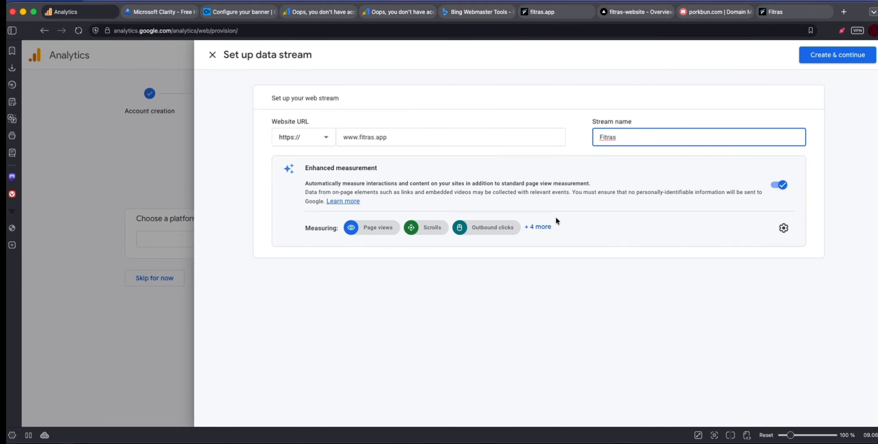
click(825, 58)
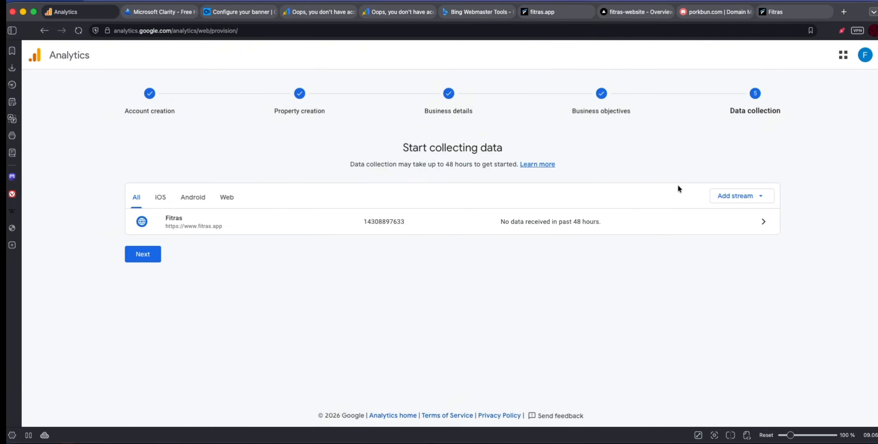
Step: Continue from the Fitras stream to the Google tag setup and copy the complete manual-install tag code
click(188, 218)
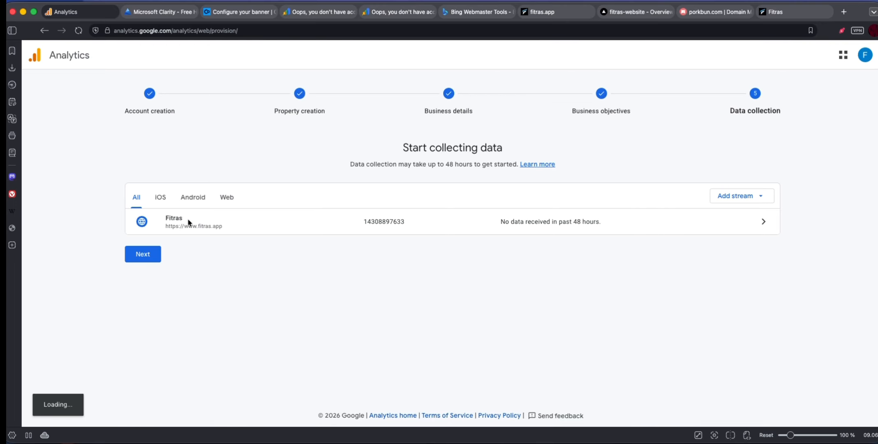
click(148, 252)
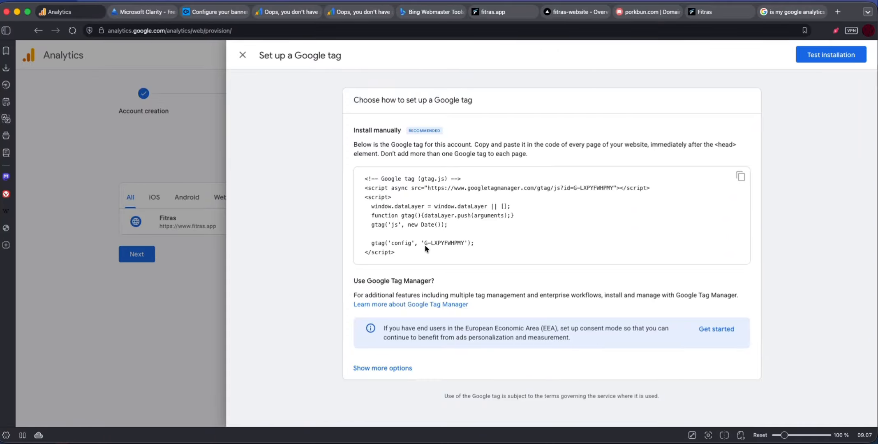
drag(424, 244, 464, 244)
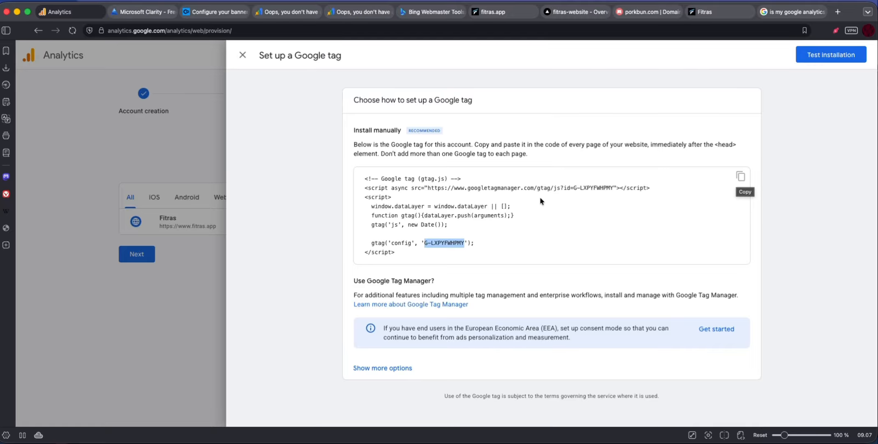
click(739, 179)
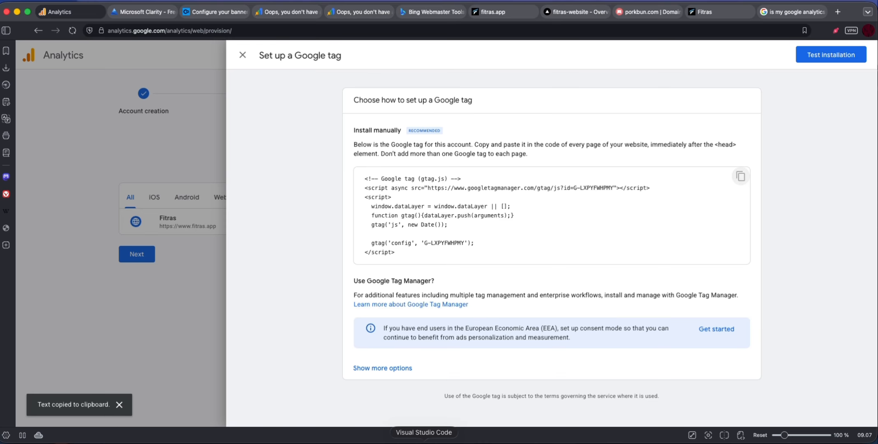
Step: In Visual Studio Code, ask Claude Code to embed the Google Analytics tag site-wide with its identifier in .env.local, and allow all edits this session
click(432, 440)
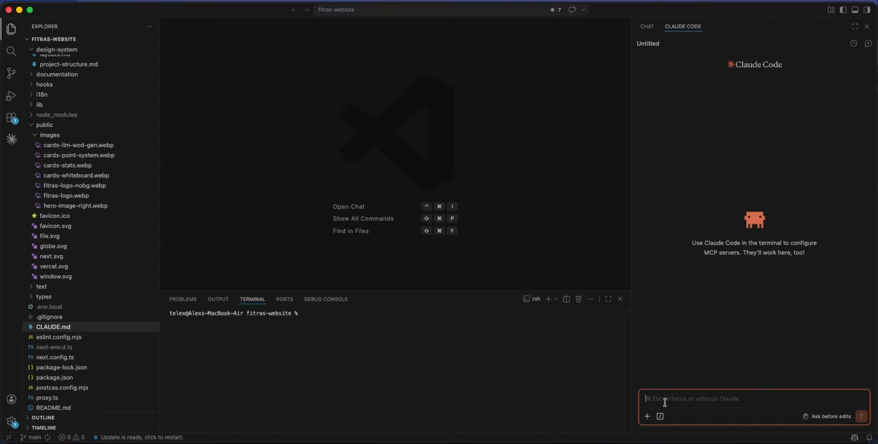
text(Pls embed the google )
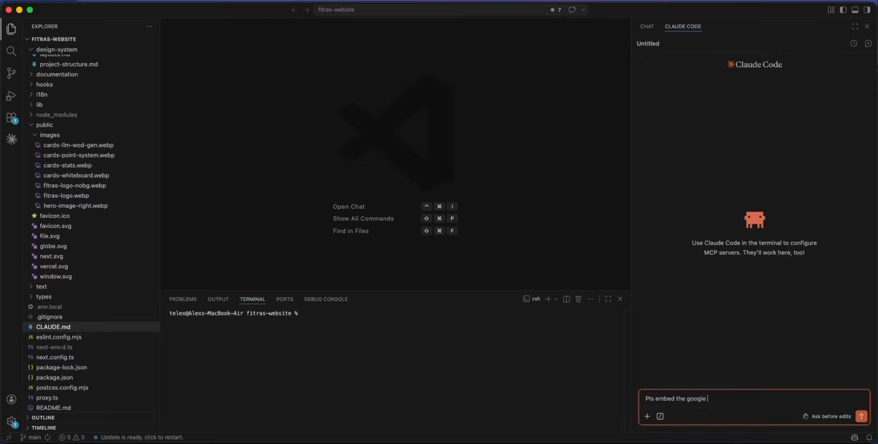
text(Analytics tag in all of the pages )
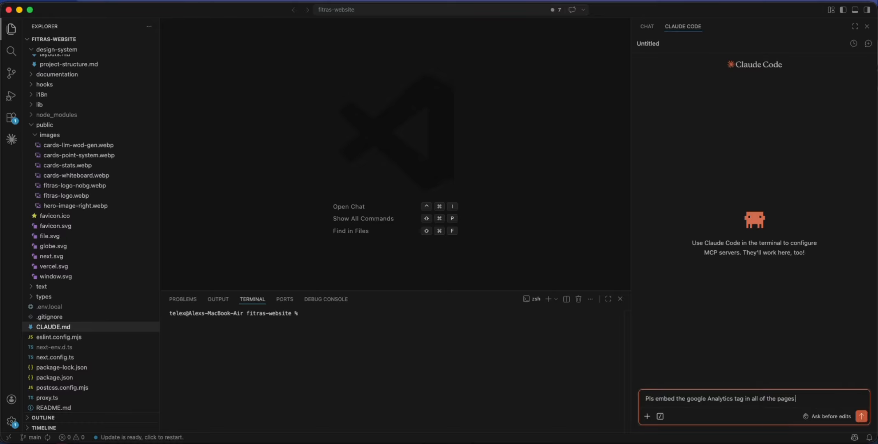
text(ioof this)
text(site)
text(and)
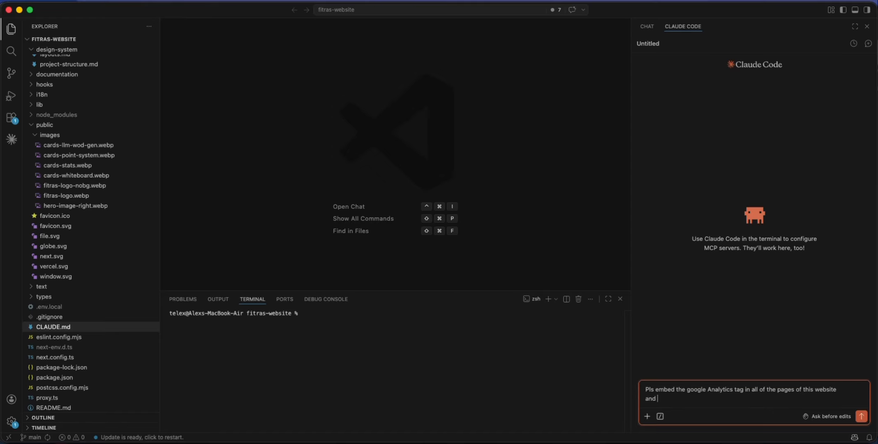
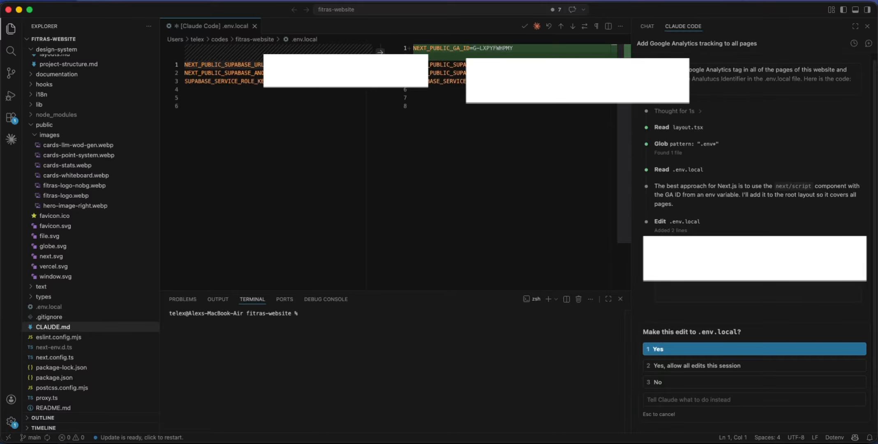
key(Down)
key(Return)
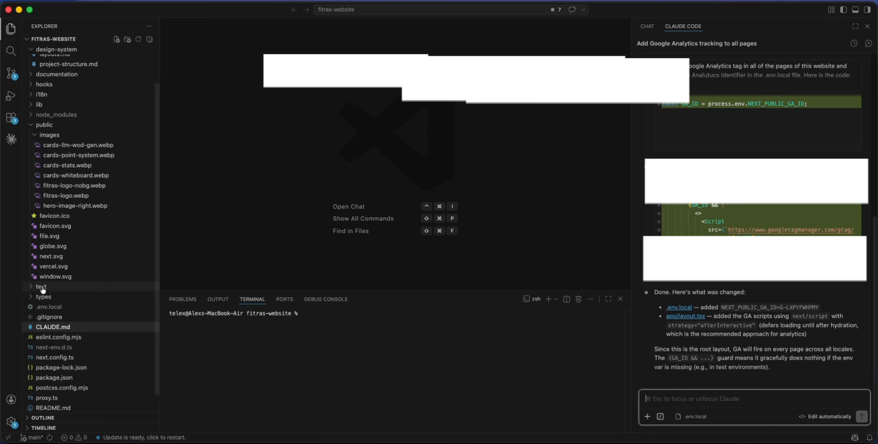
Step: Check the .env.local file for the Google Analytics entry, close it, and review Claude's layout.tsx changes
click(45, 306)
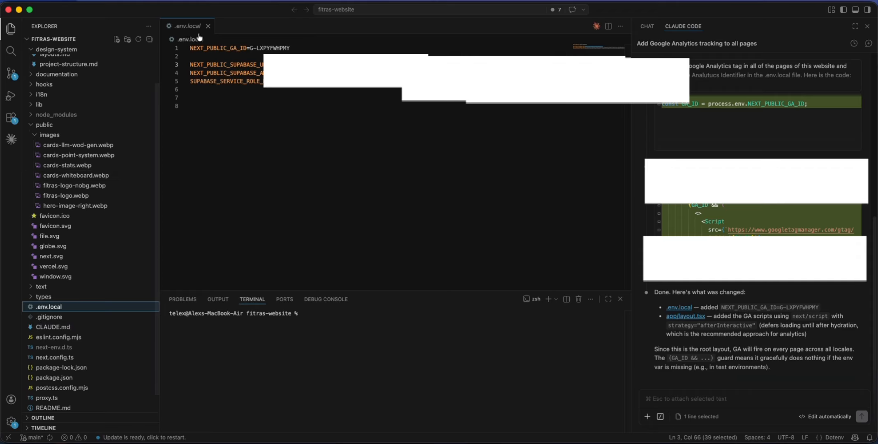
click(208, 26)
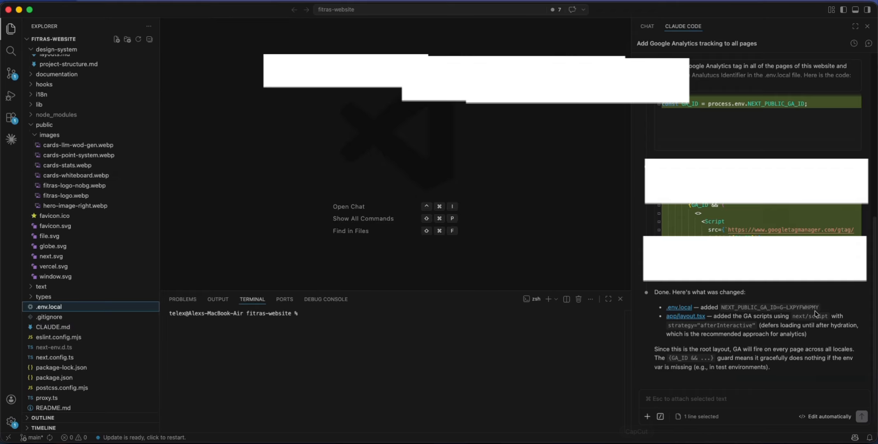
scroll(658, 298, up, 4)
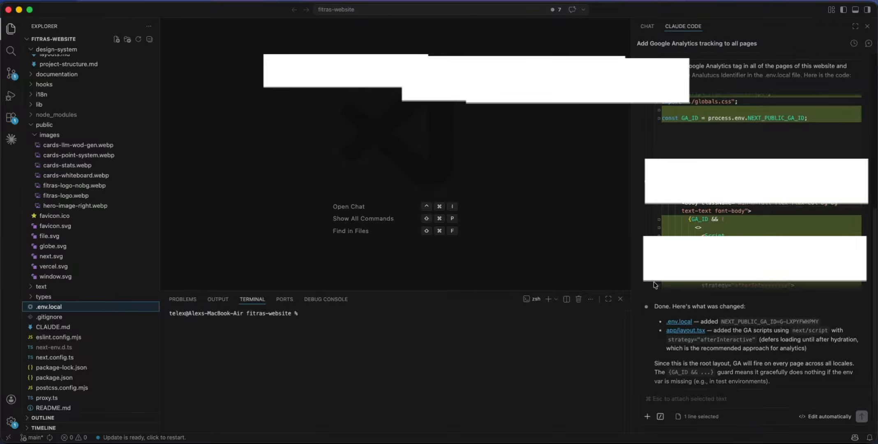
scroll(657, 355, down, 1)
Step: Ask Claude Code in how many pages the Google Analytics tag has been embedded
click(662, 401)
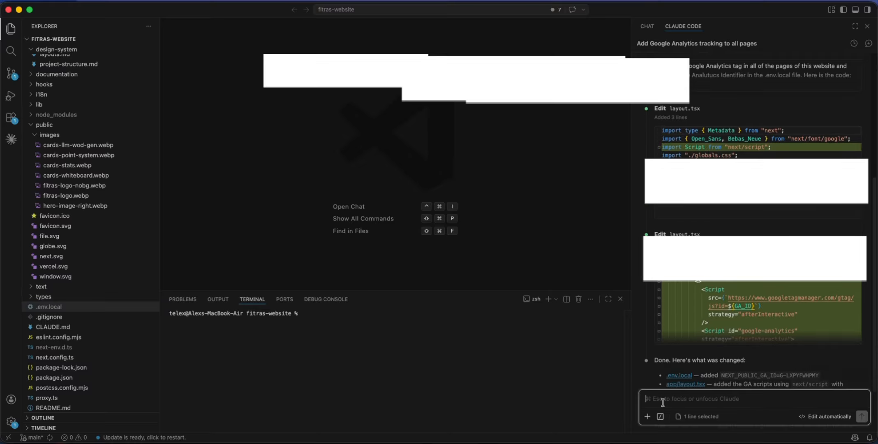
text(in howe ma)
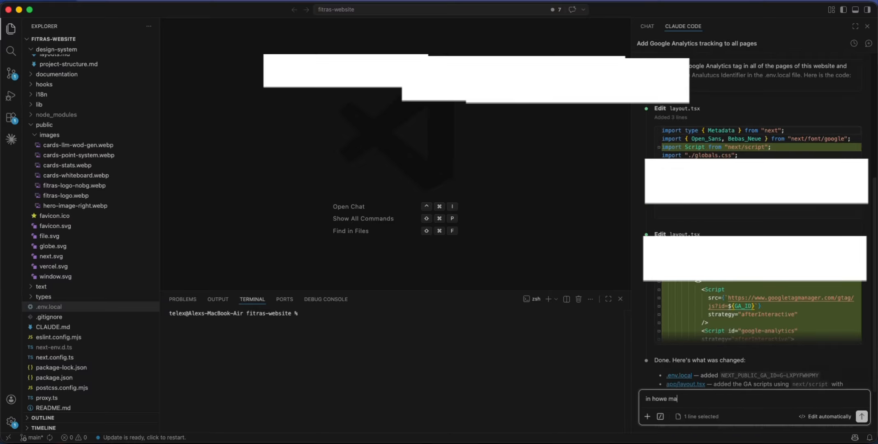
text(ny pages have you emdedded the Gogol)
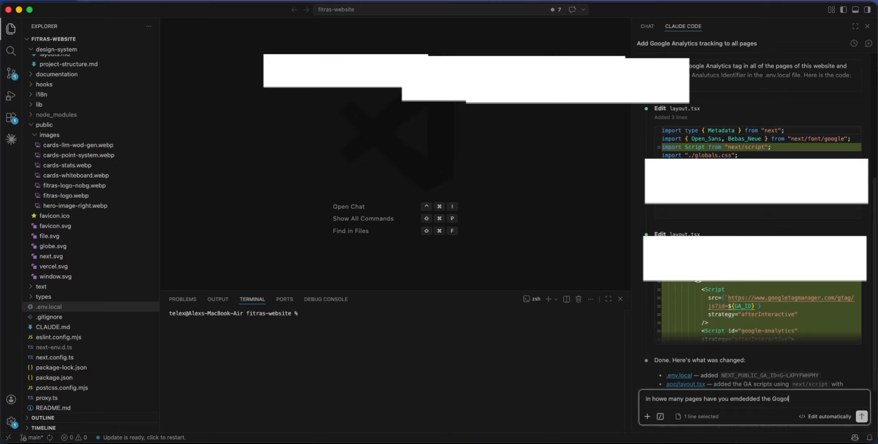
text(gle Analytics tag?)
key(Return)
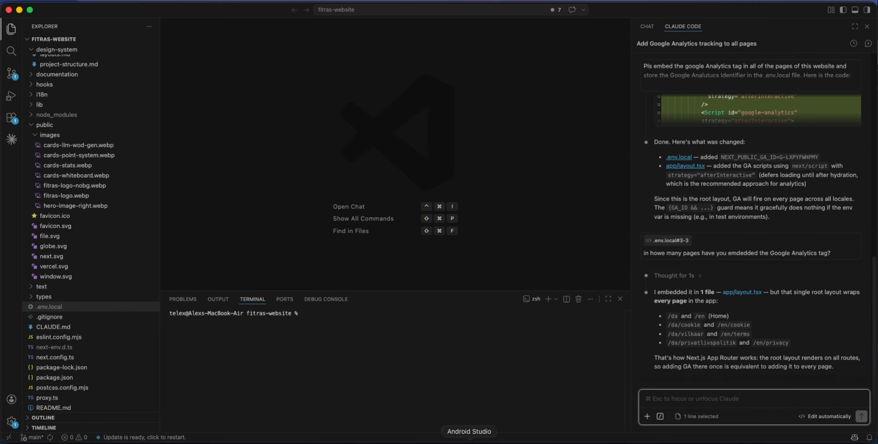
Step: Switch to Microsoft Clarity in the browser, accept the Clarity Terms of Use and continue past the email confirmation
click(316, 441)
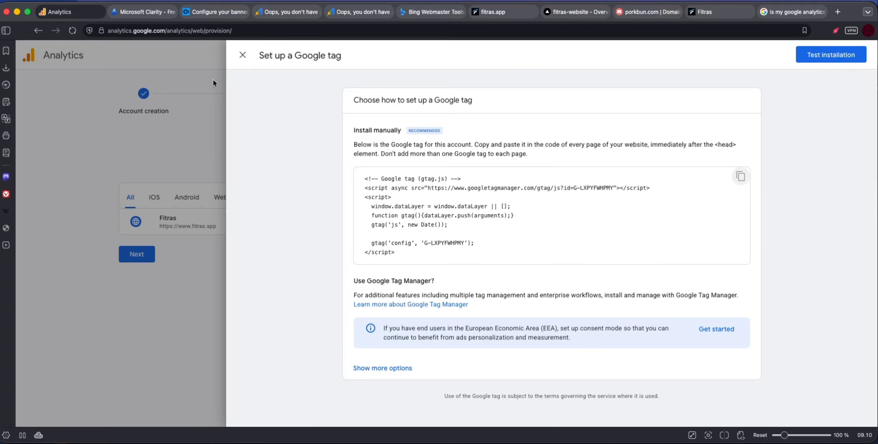
click(144, 11)
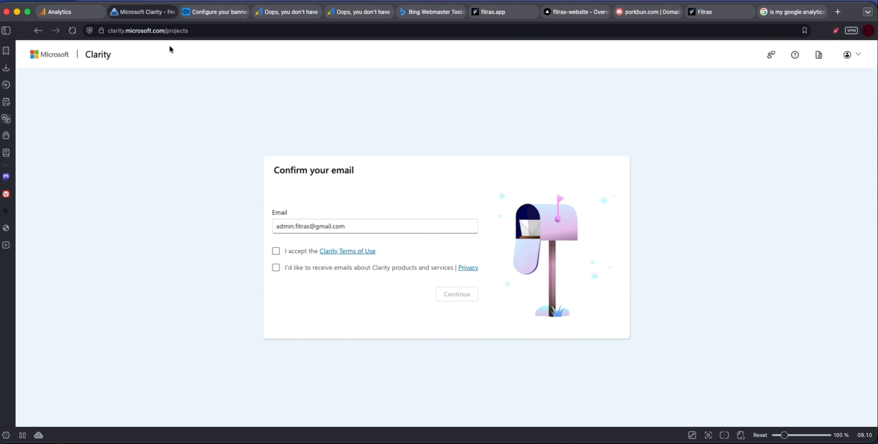
click(276, 252)
click(456, 294)
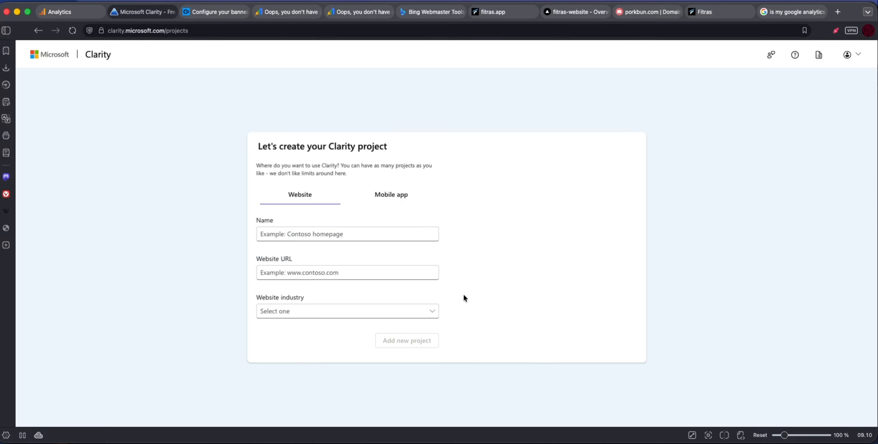
Step: Add a Clarity website project named Fitras with URL fitras.app and industry Technology & Telecommunications
click(322, 240)
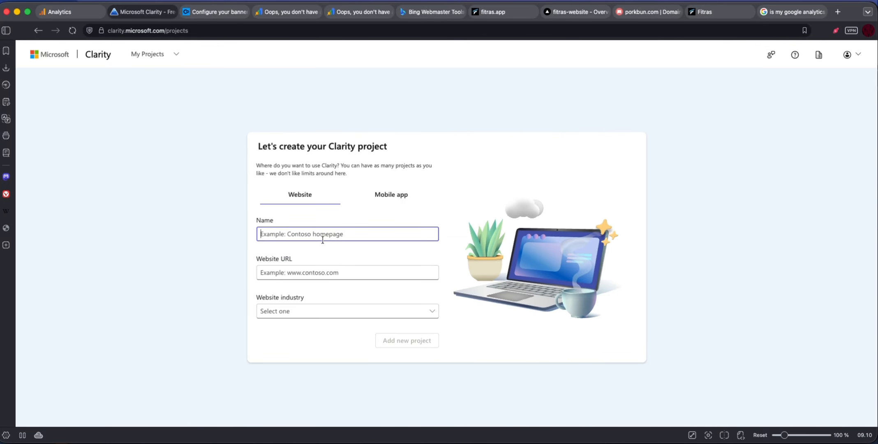
text(Fitras)
key(Tab)
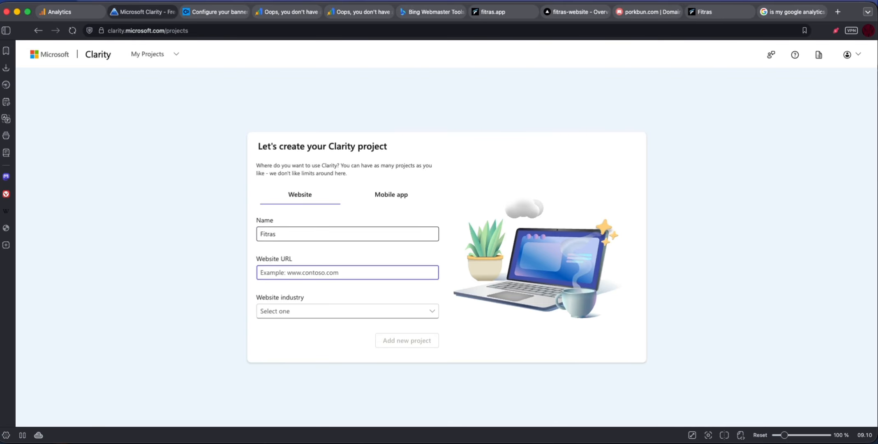
text(fitras.app)
key(super+t)
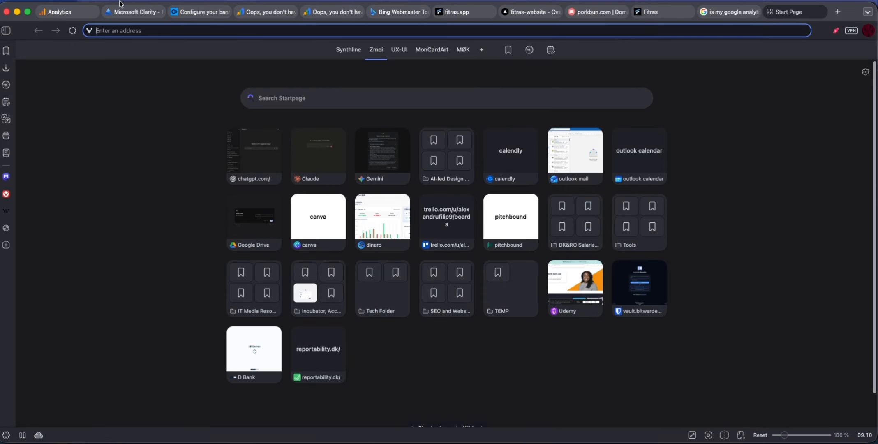
click(123, 12)
click(284, 311)
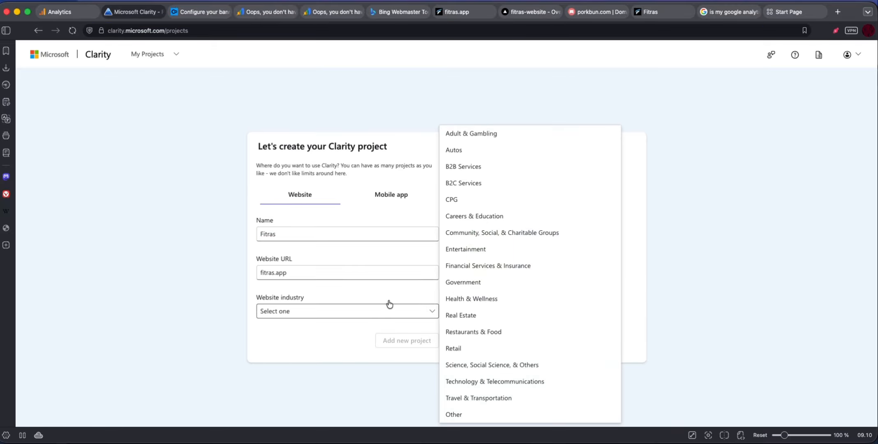
click(482, 382)
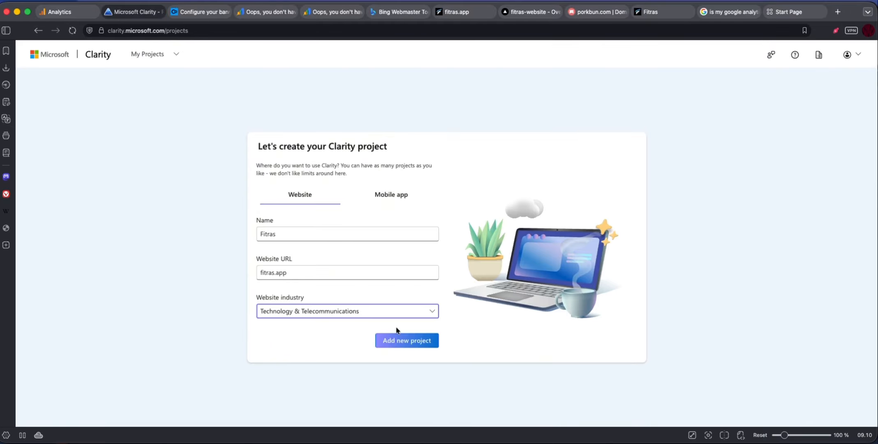
click(401, 341)
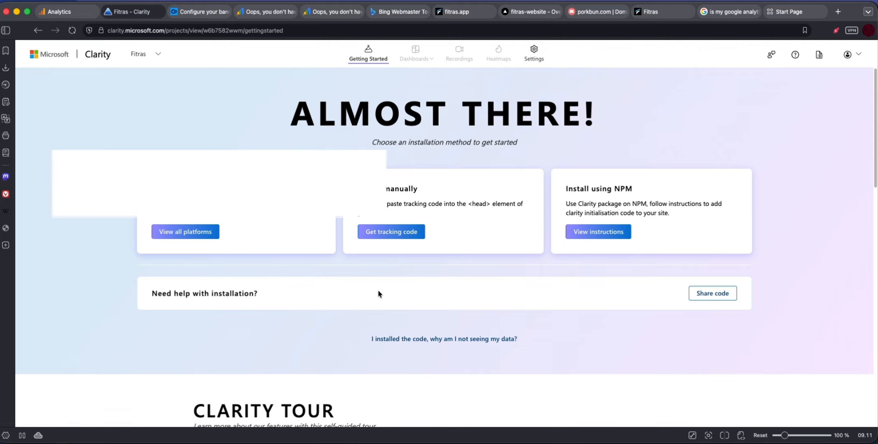
Step: Copy the Clarity tracking code for manual installation and switch back to Visual Studio Code
click(377, 232)
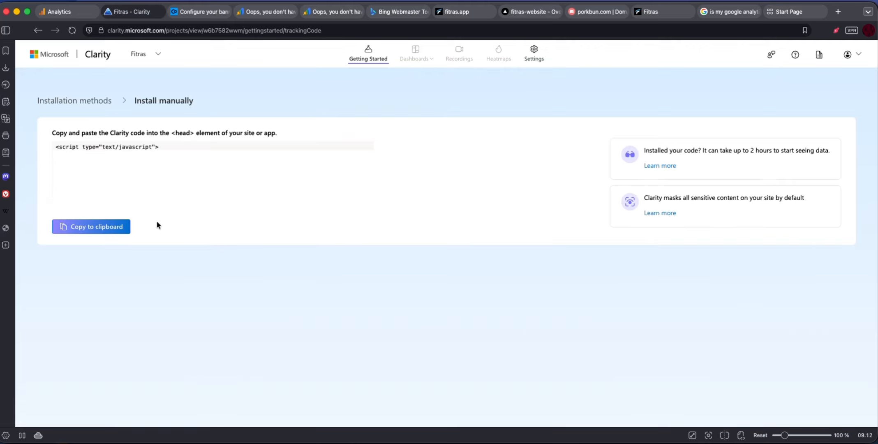
click(39, 30)
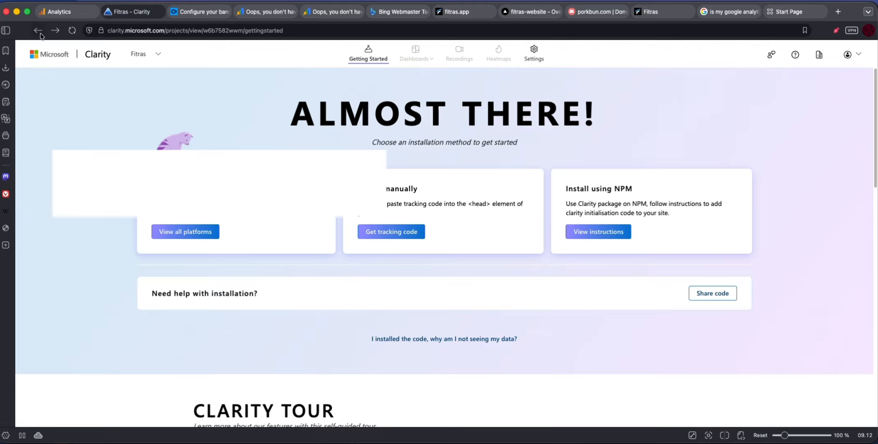
click(399, 231)
click(111, 227)
key(super+Tab)
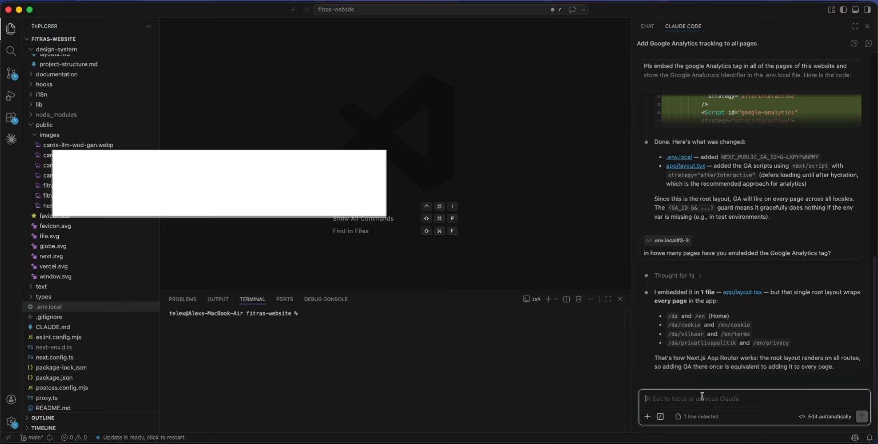
Step: Ask Claude Code to install MS Clarity using the copied code and add its tag to .env.local, and check that file
text(I would like to have MS Clar)
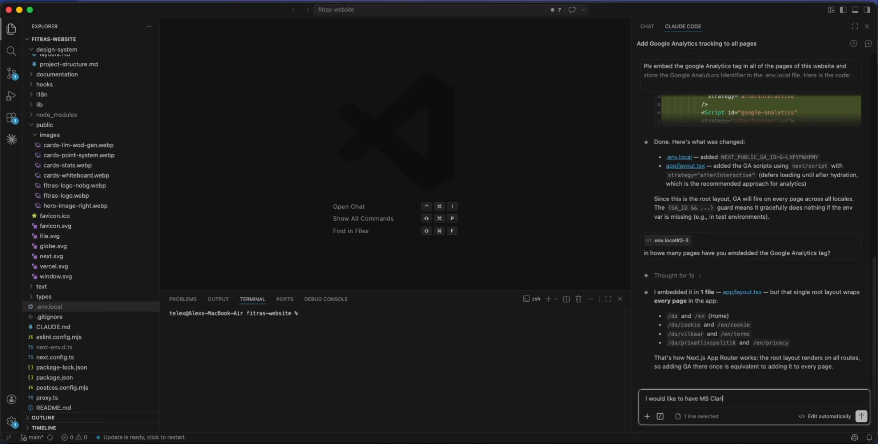
text(ity installed )
text(o)
text(, and here is the c)
text(ode. )
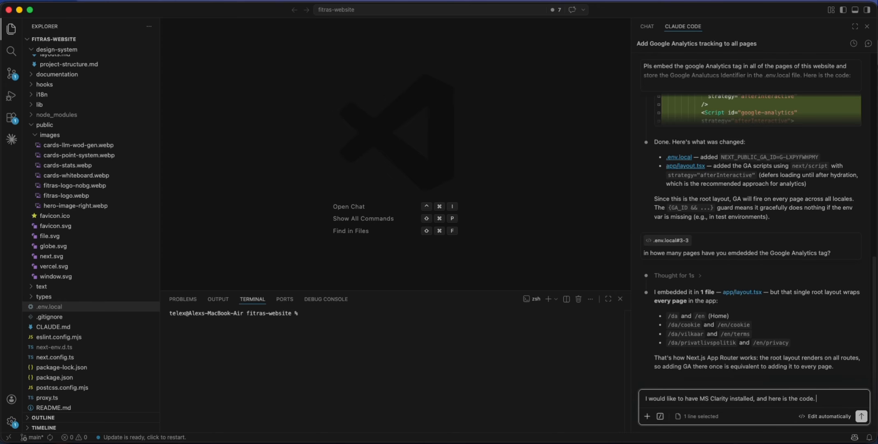
text(Pls add my M)
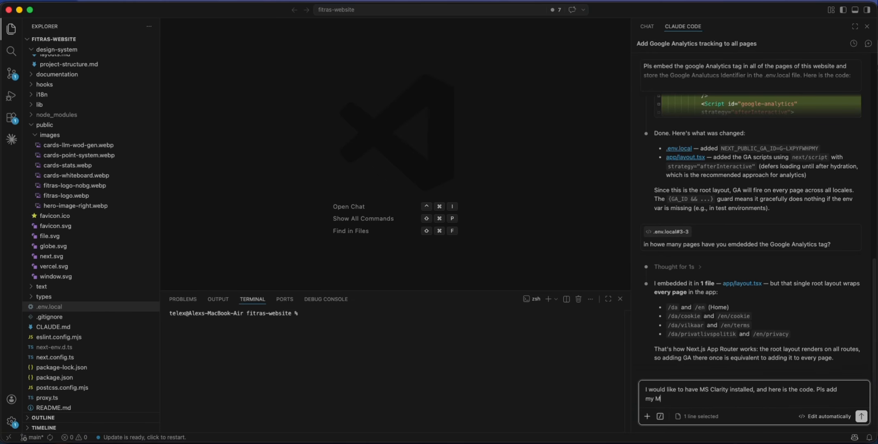
text(S Clarity tag into my .env.local)
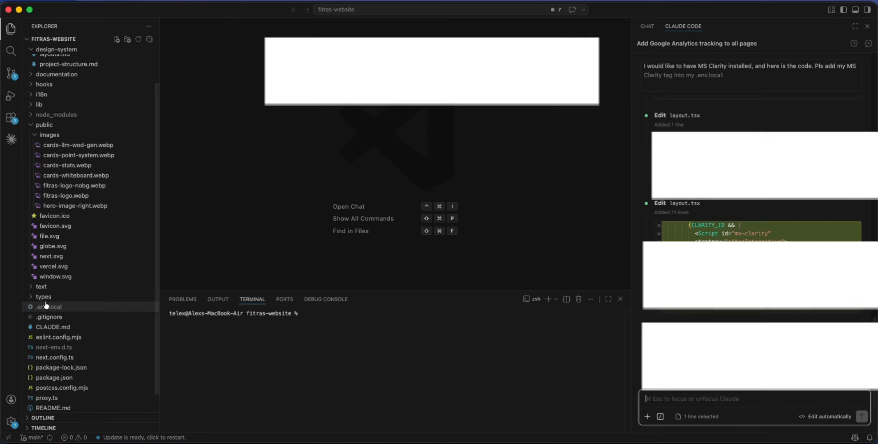
click(46, 309)
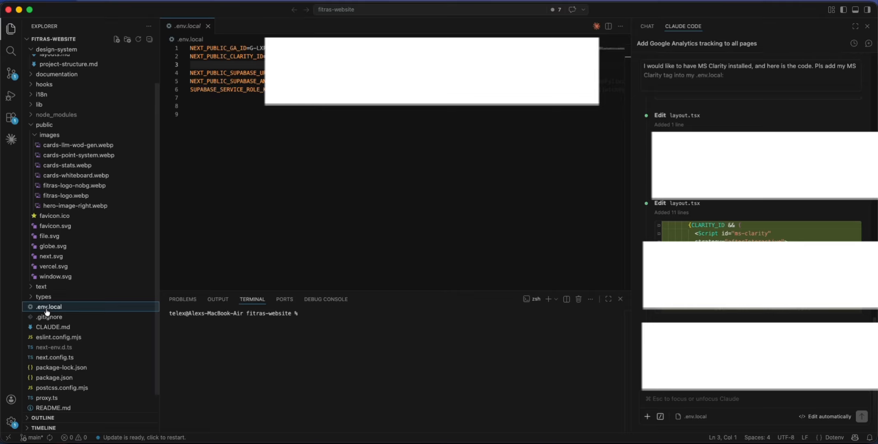
click(208, 26)
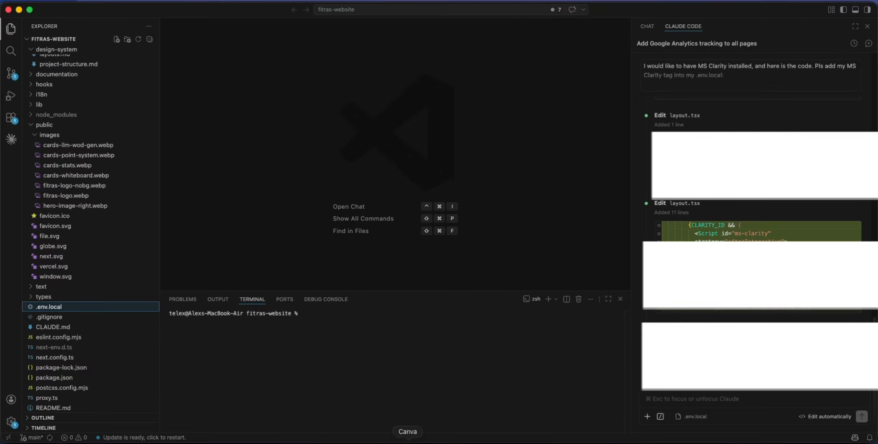
Step: Stage all website changes in the terminal with git add
click(324, 353)
key(Up)
key(Up)
key(Up)
key(Up)
key(Up)
key(Down)
key(Down)
key(Return)
Step: Commit the staged changes with the message "installed g analytic and ms clarity" and push them to origin main
key(Up)
key(Up)
key(Up)
key(BackSpace)
key(BackSpace)
key(BackSpace)
key(BackSpace)
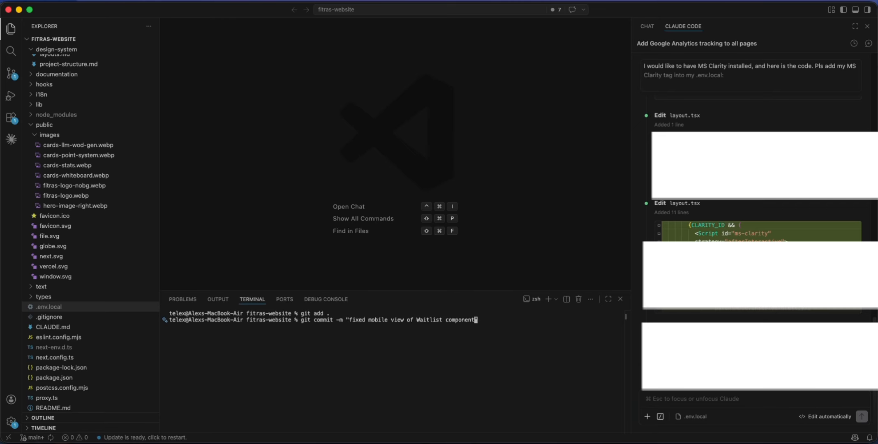
key(BackSpace)
key(BackSpace)
key(BackSpace)
key(BackSpace)
key(BackSpace)
key(BackSpace)
key(BackSpace)
key(BackSpace)
key(BackSpace)
key(BackSpace)
key(BackSpace)
key(BackSpace)
key(BackSpace)
key(BackSpace)
key(BackSpace)
key(BackSpace)
key(BackSpace)
key(BackSpace)
key(BackSpace)
key(BackSpace)
key(BackSpace)
key(BackSpace)
key(BackSpace)
key(BackSpace)
key(BackSpace)
key(BackSpace)
key(BackSpace)
key(BackSpace)
key(BackSpace)
key(BackSpace)
key(BackSpace)
key(BackSpace)
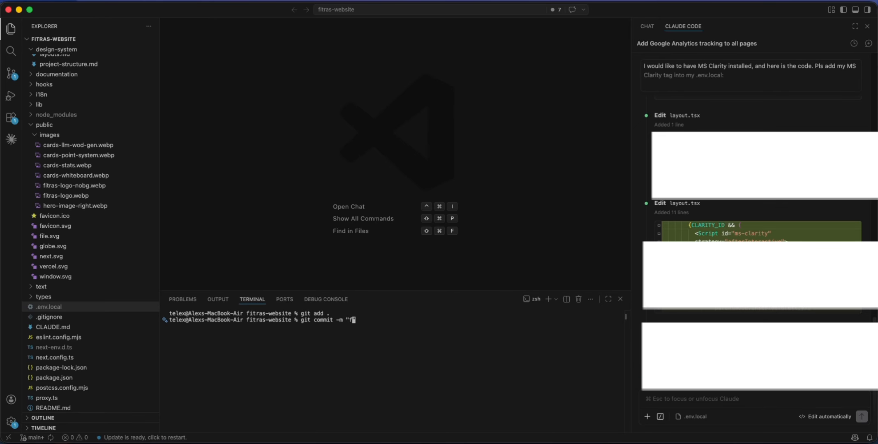
text(in)
text(stalled )
text(g anal)
text(ytic and ms )
text(cl)
text(y")
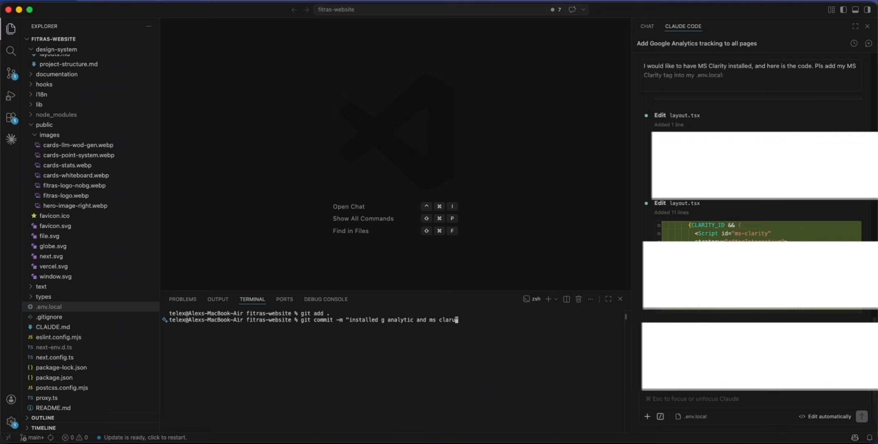
key(Return)
text(git push origin main)
key(Return)
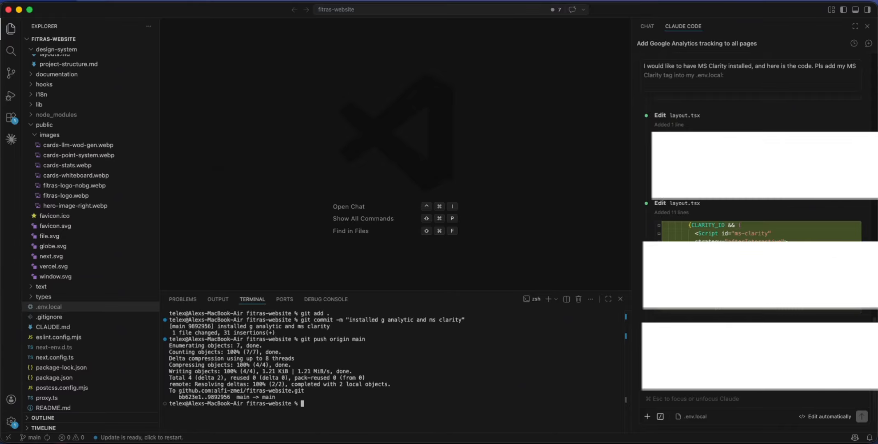
Step: Switch to Vercel in the browser and add the environment variables NEXT_PUBLIC_GA_ID and NEXT_PUBLIC_CLARITY_ID to the fitras-website project
key(super+Tab)
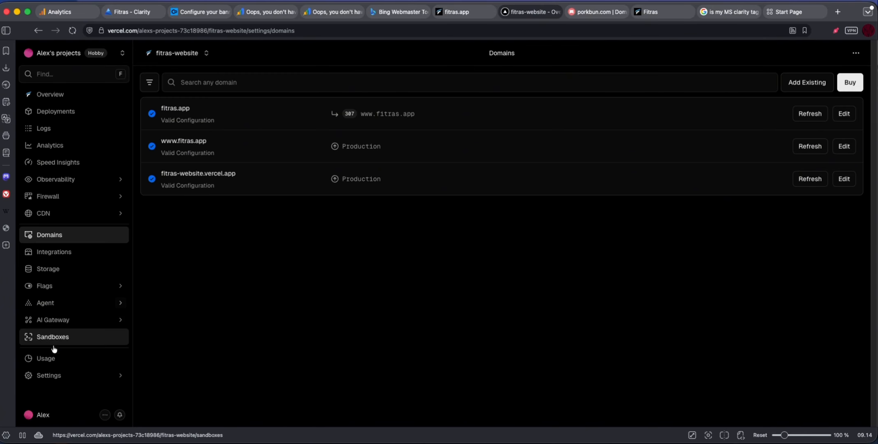
click(47, 382)
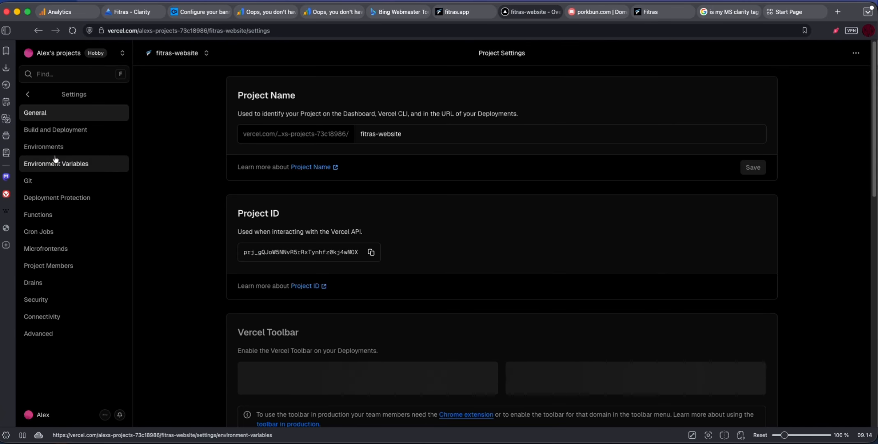
click(54, 162)
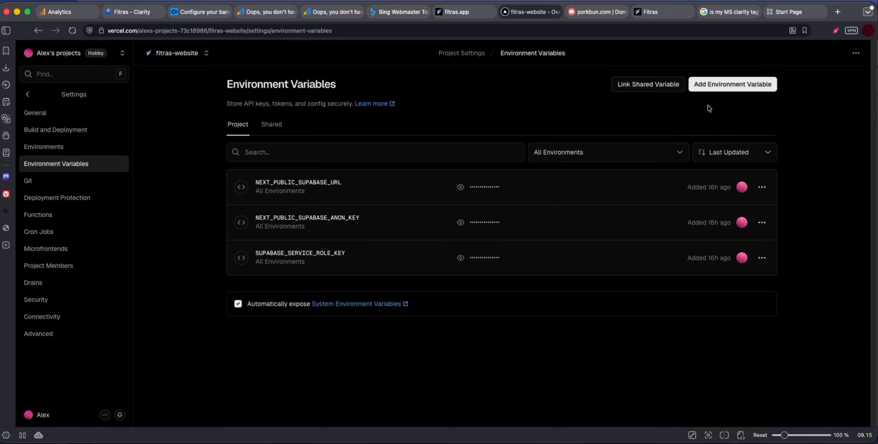
click(709, 85)
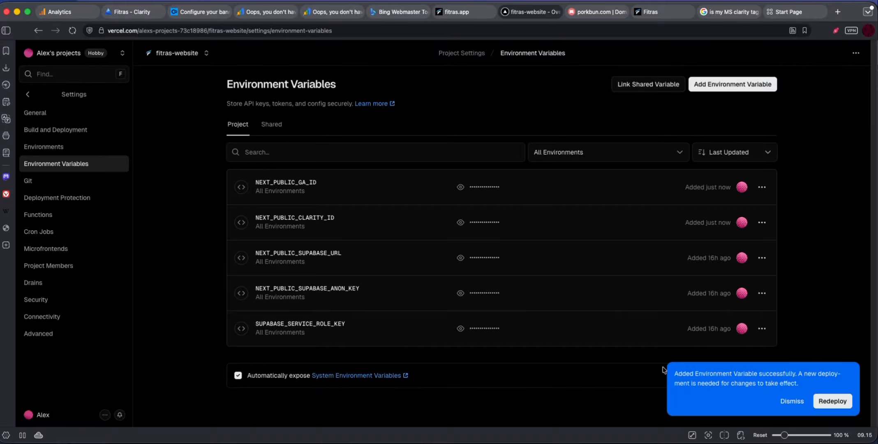
Step: Redeploy the current production deployment of fitras-website without using the existing build cache
drag(678, 373, 790, 373)
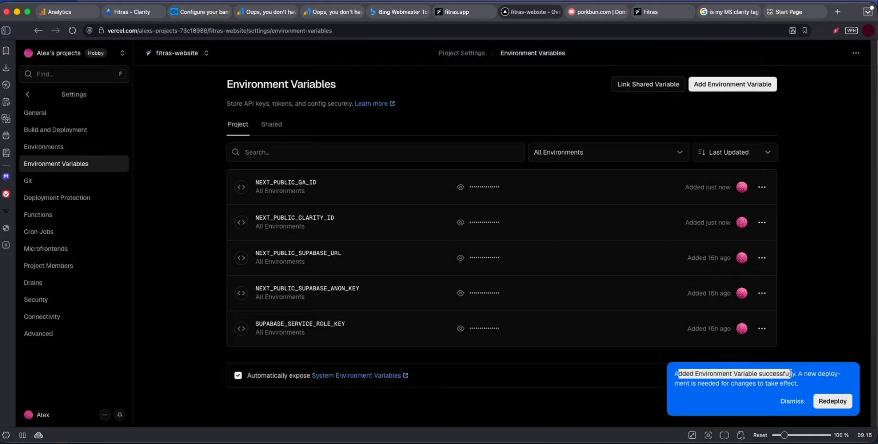
click(829, 404)
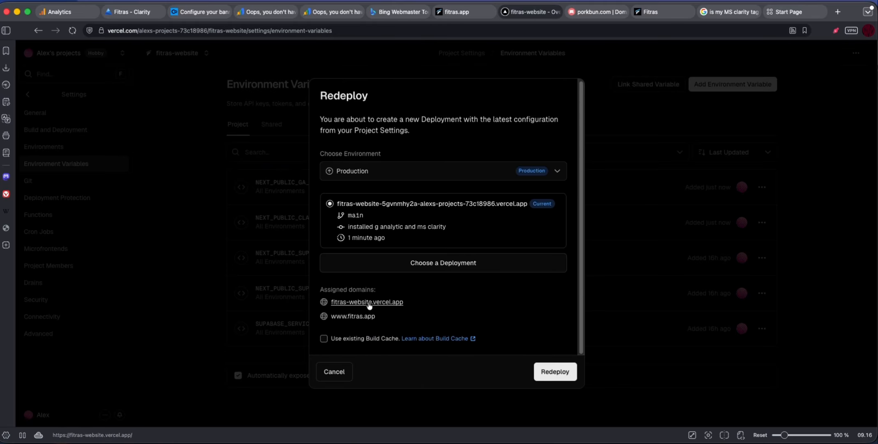
click(573, 372)
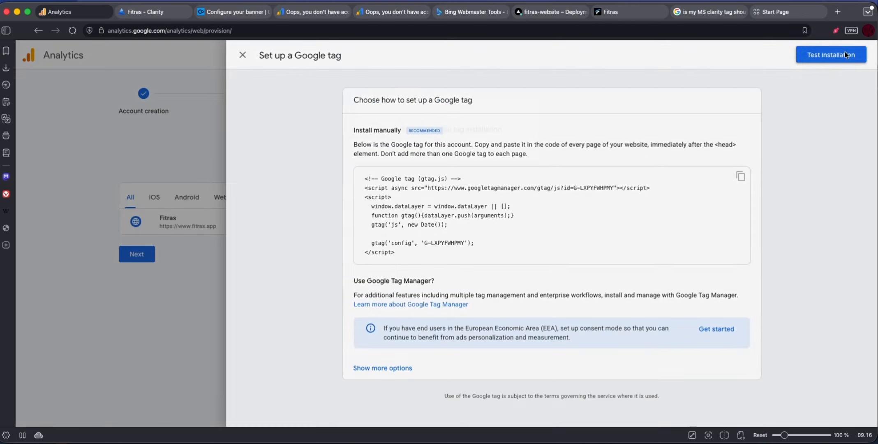
Step: Test and confirm the Google tag installation in Google Analytics, review the Fitras web stream details and close them
click(842, 53)
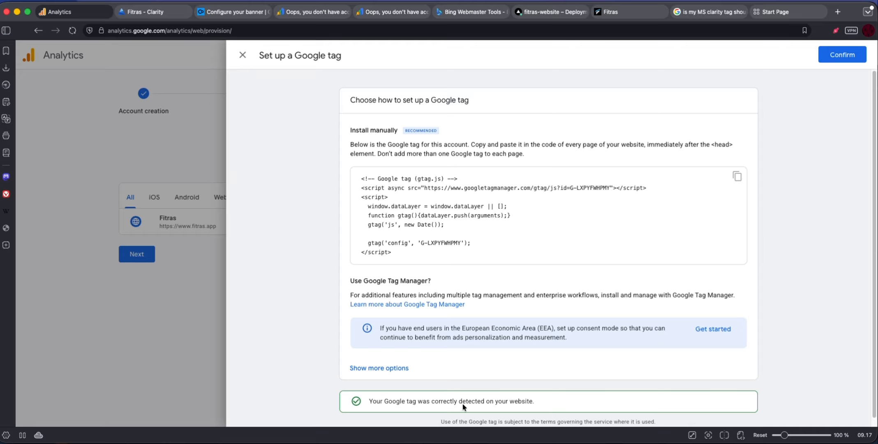
click(825, 58)
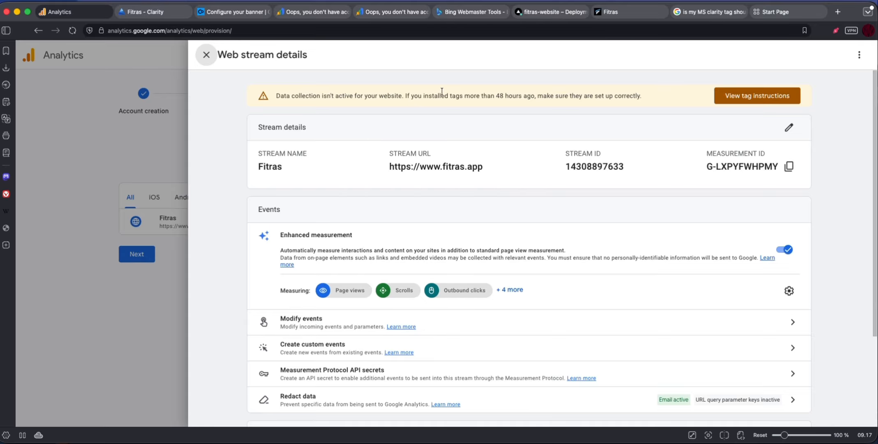
drag(465, 96, 632, 97)
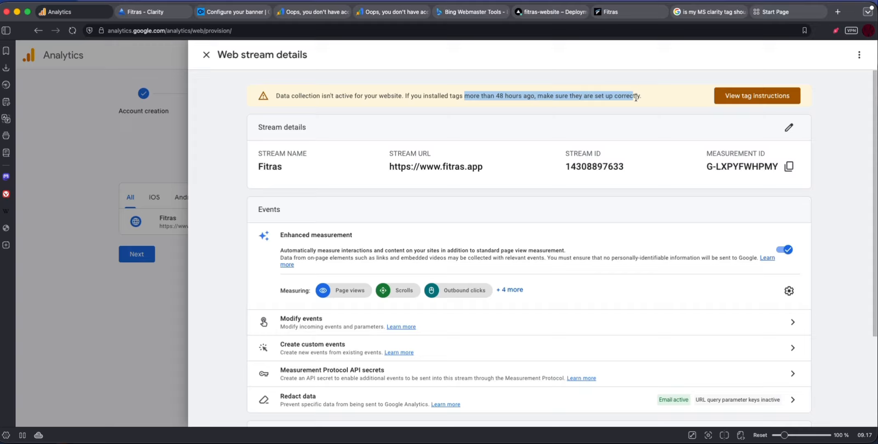
scroll(452, 182, down, 2)
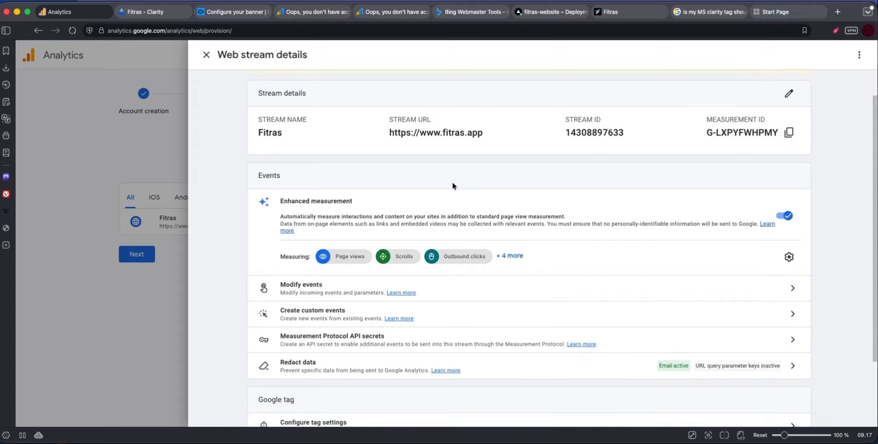
scroll(448, 189, up, 2)
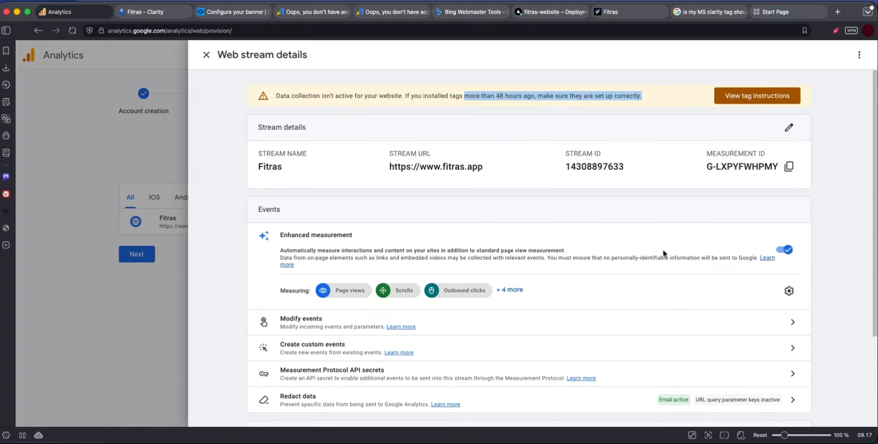
click(201, 56)
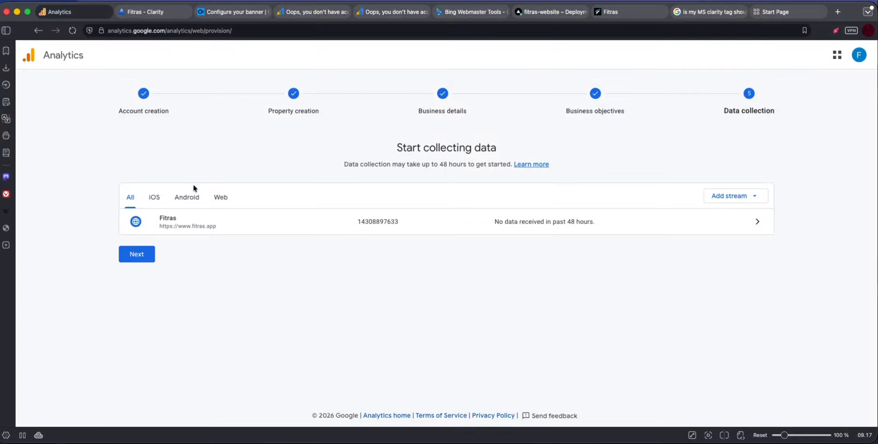
Step: Close the Google Analytics page and dismiss the live recordings pop-up in Microsoft Clarity
click(41, 12)
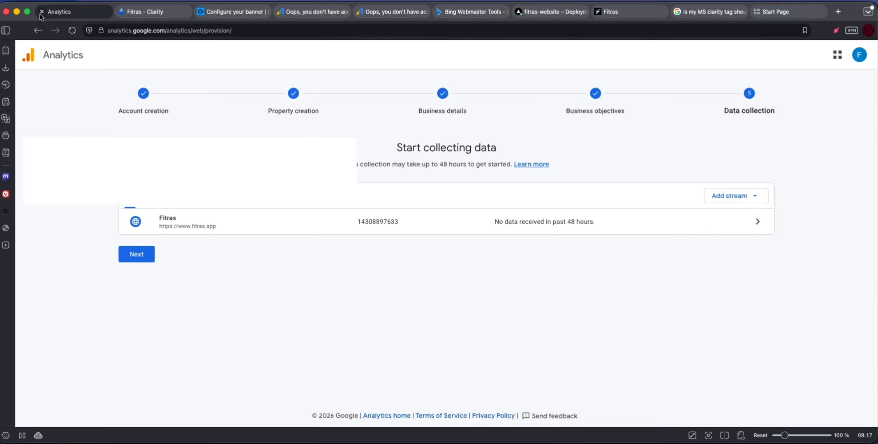
click(46, 14)
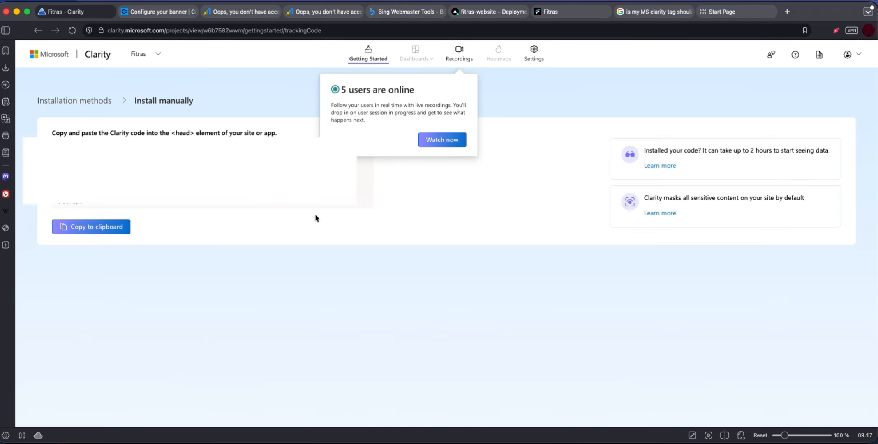
click(413, 308)
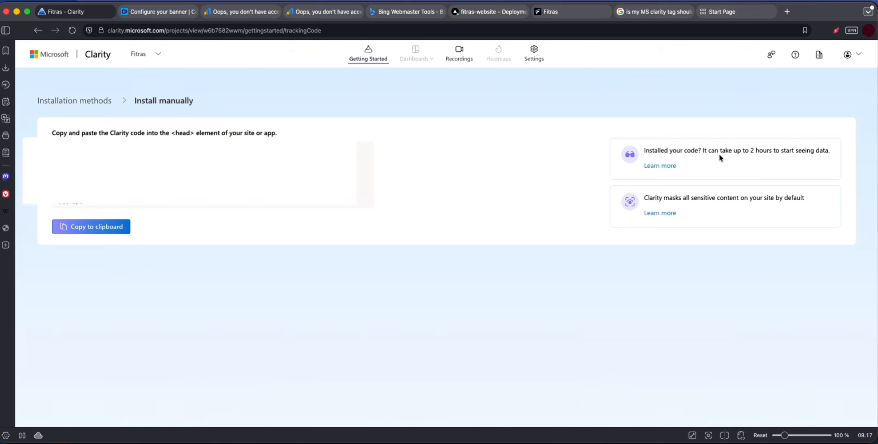
Step: Check Clarity's note on how long data takes to appear, open its help page and return to the project
drag(830, 150, 754, 153)
click(694, 250)
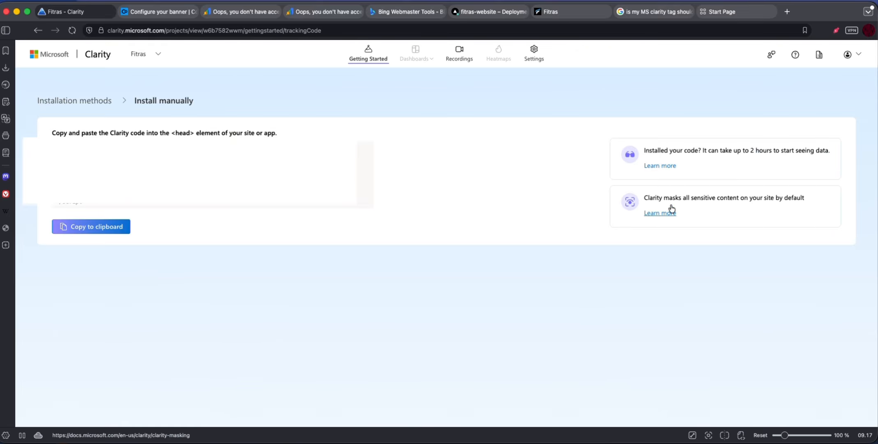
click(659, 166)
click(70, 11)
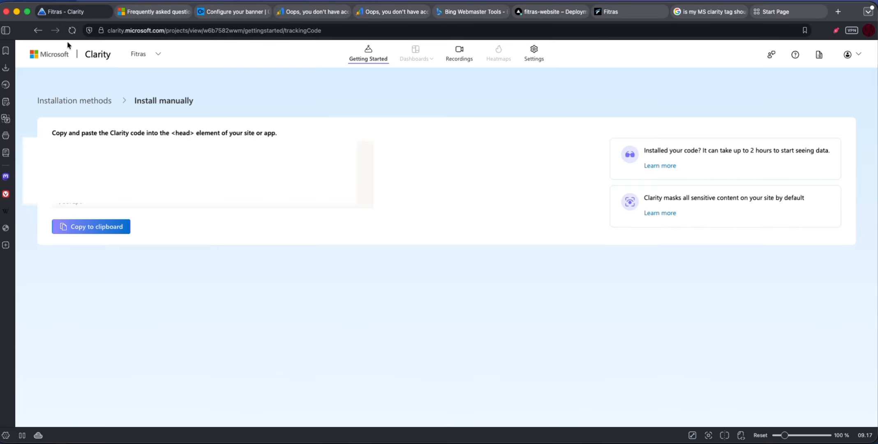
Step: Reopen the Fitras project from the Clarity home page, dismiss the live recordings pop-up and review the Clarity Tour checklist
click(95, 57)
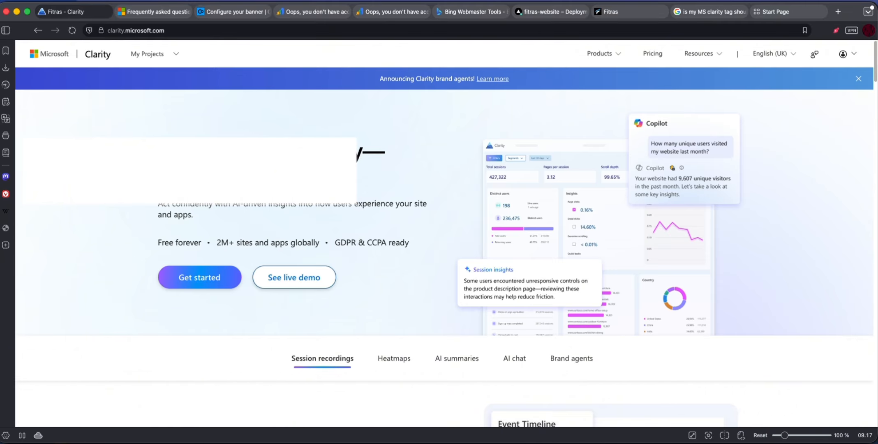
click(175, 54)
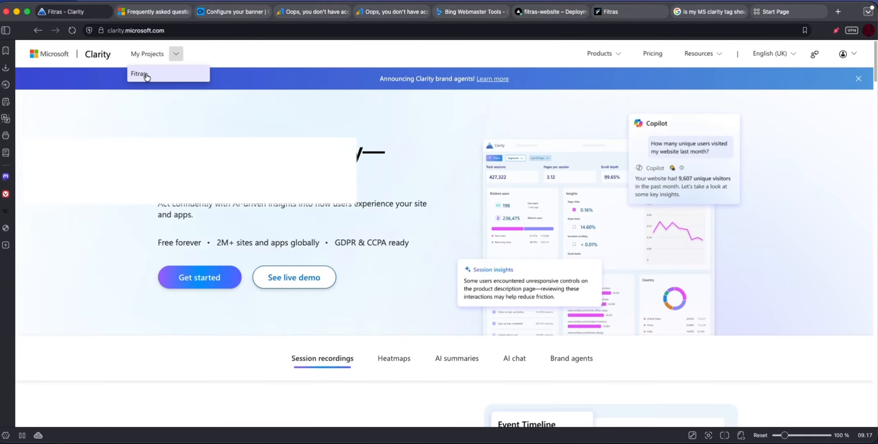
click(145, 74)
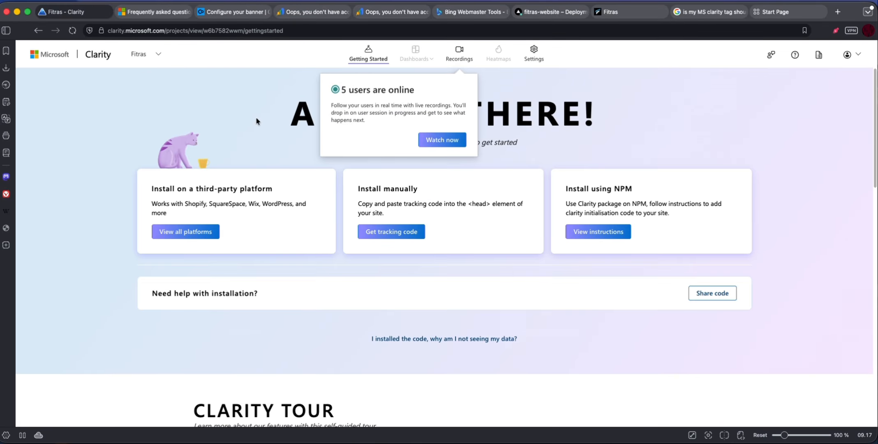
click(252, 117)
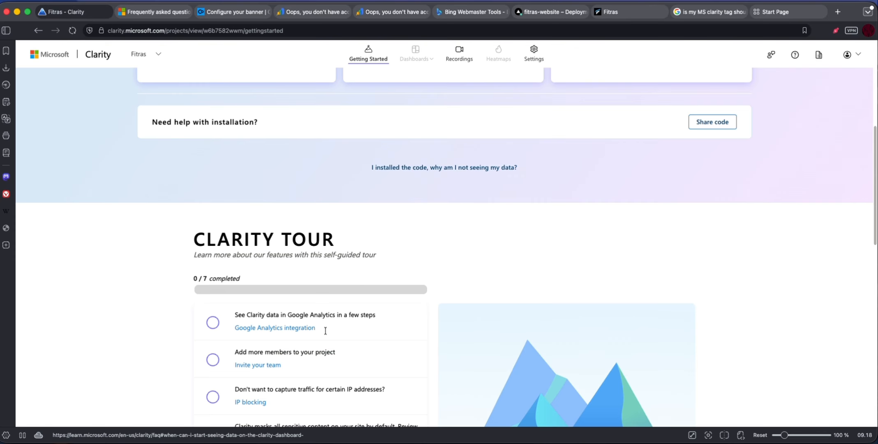
scroll(372, 314, down, 5)
scroll(223, 316, down, 1)
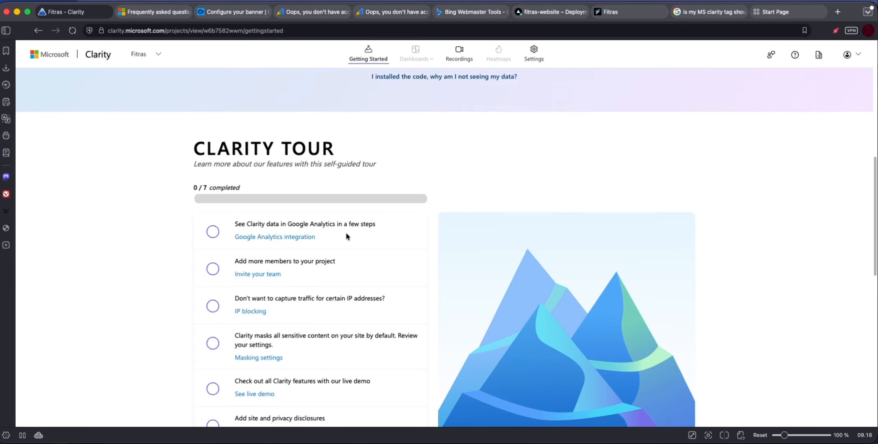
scroll(348, 237, down, 1)
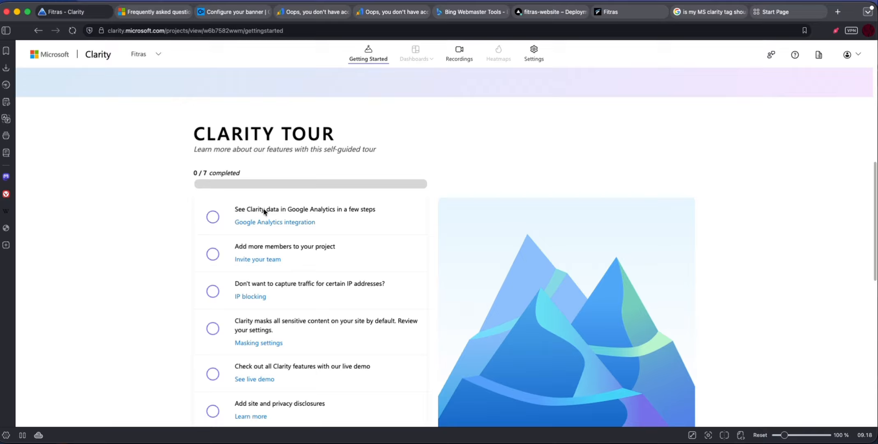
scroll(318, 217, down, 1)
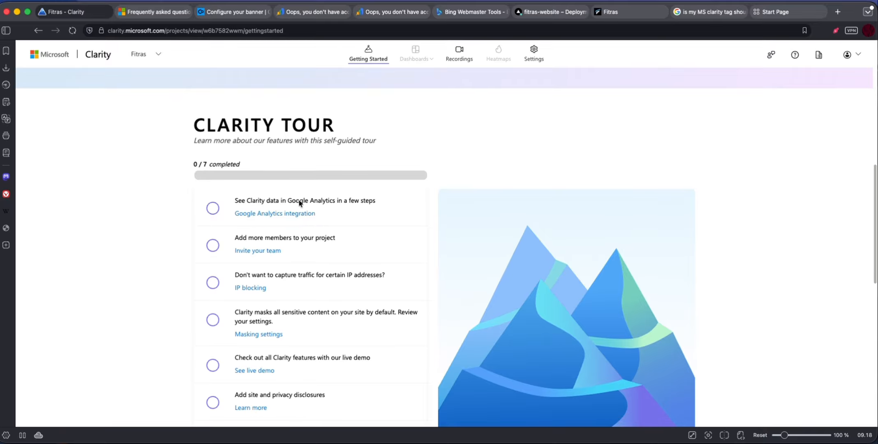
Step: Look through the rest of Clarity's getting-started page, close it and the FAQ page, and switch to the Cookiebot onboarding page
scroll(222, 231, down, 1)
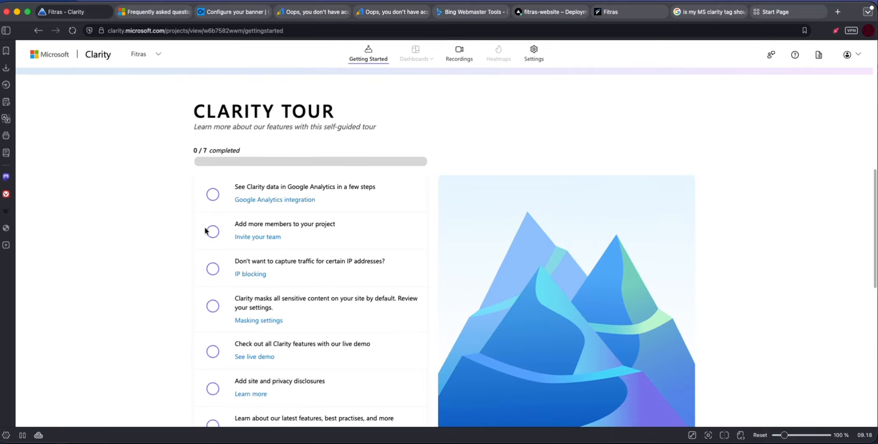
scroll(204, 229, down, 10)
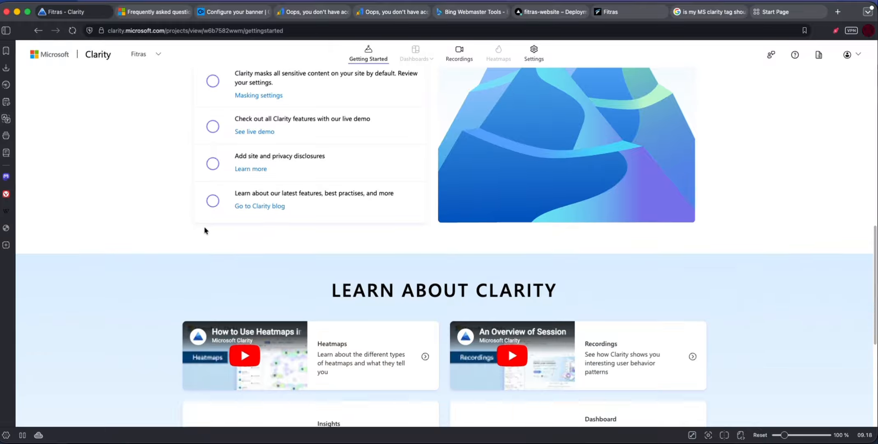
scroll(295, 179, down, 4)
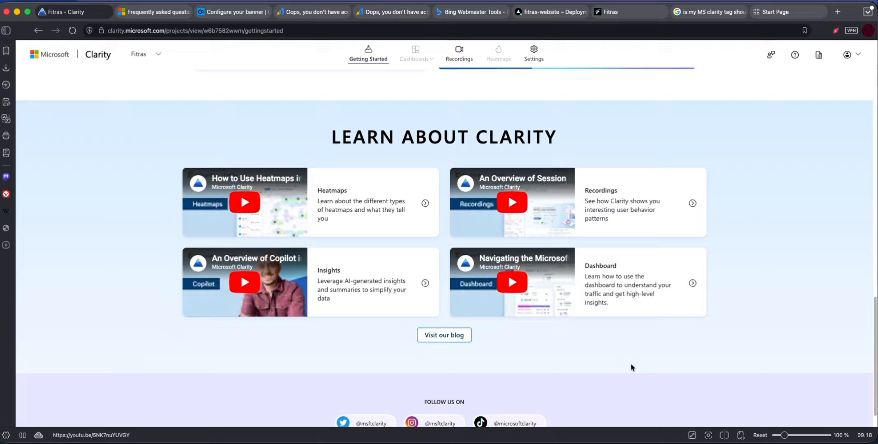
scroll(552, 304, up, 15)
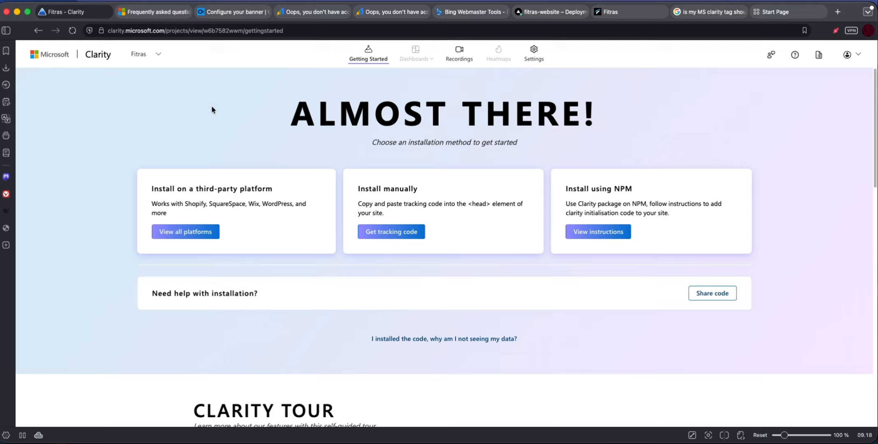
click(43, 12)
click(42, 12)
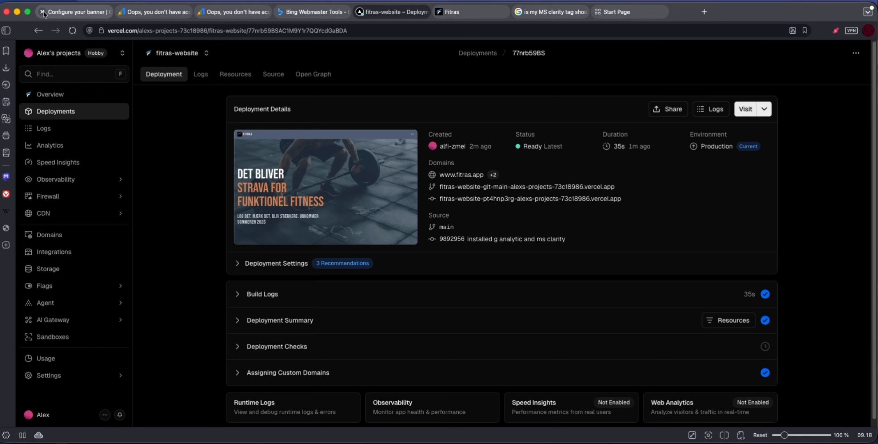
click(77, 14)
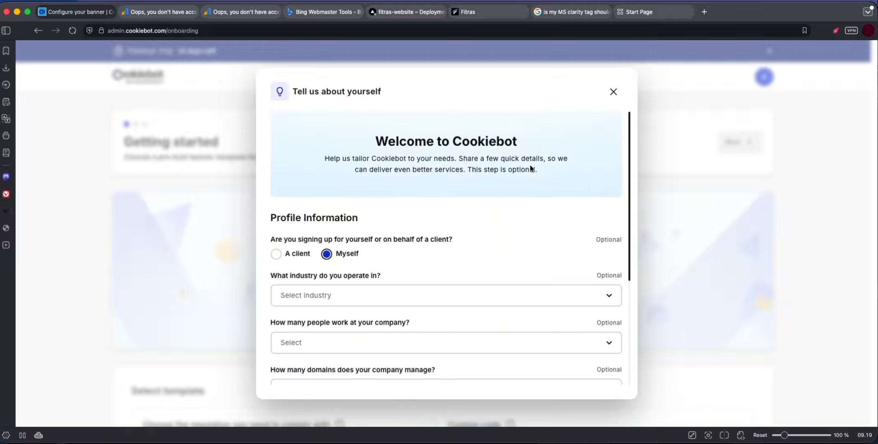
Step: In the Cookiebot profile questions, set the industry to Technology / Software and the company size to "1, it's just me"
scroll(408, 187, down, 1)
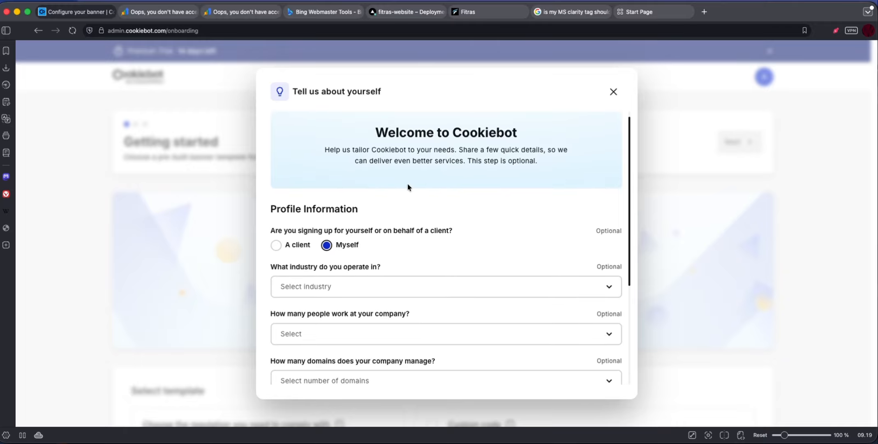
scroll(407, 187, up, 1)
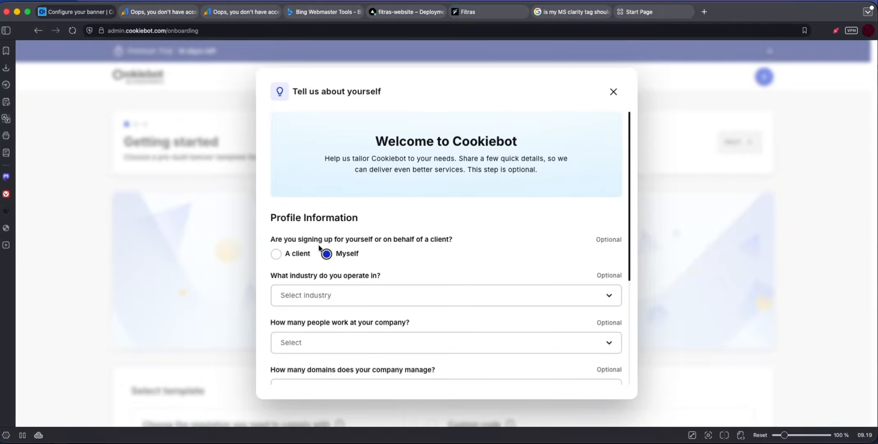
scroll(333, 284, down, 2)
click(326, 279)
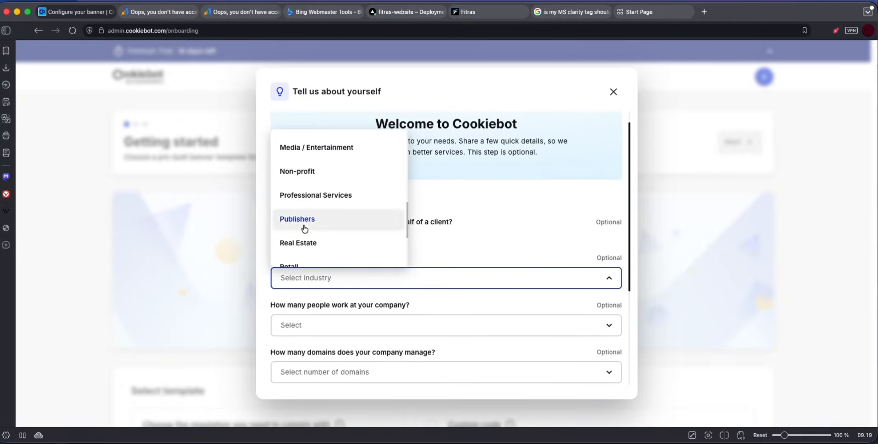
scroll(303, 229, down, 3)
click(296, 182)
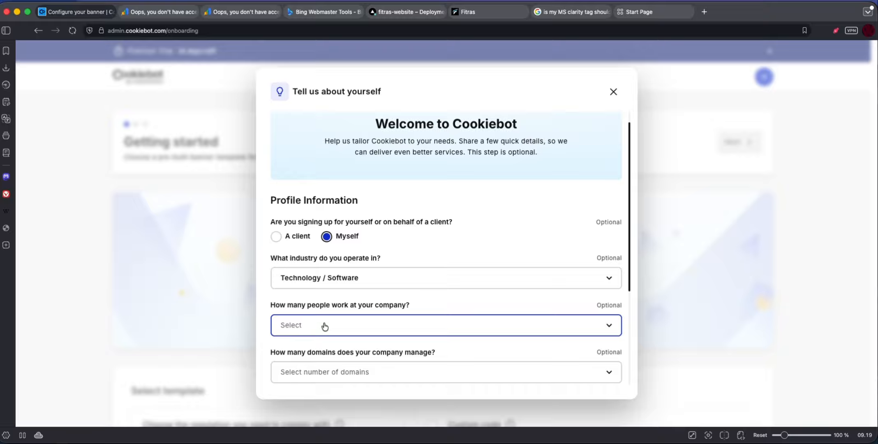
click(294, 326)
click(294, 190)
Step: Set the number of managed domains to 1 and the kind of work to Engineering & IT
scroll(291, 290, down, 5)
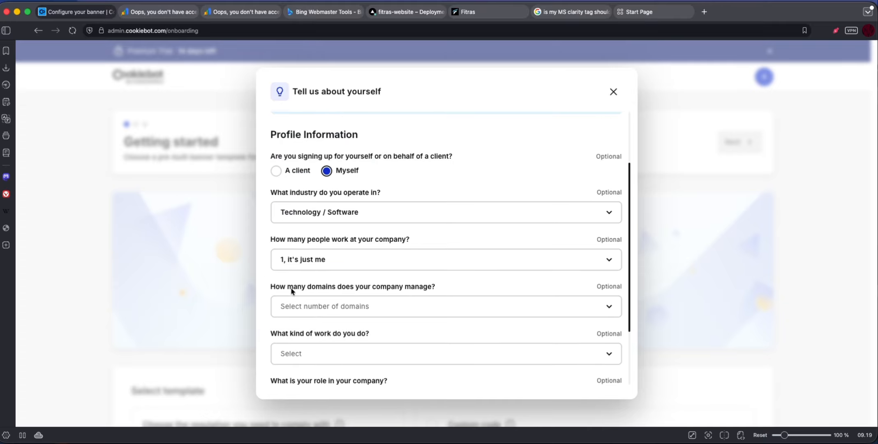
click(317, 308)
click(280, 217)
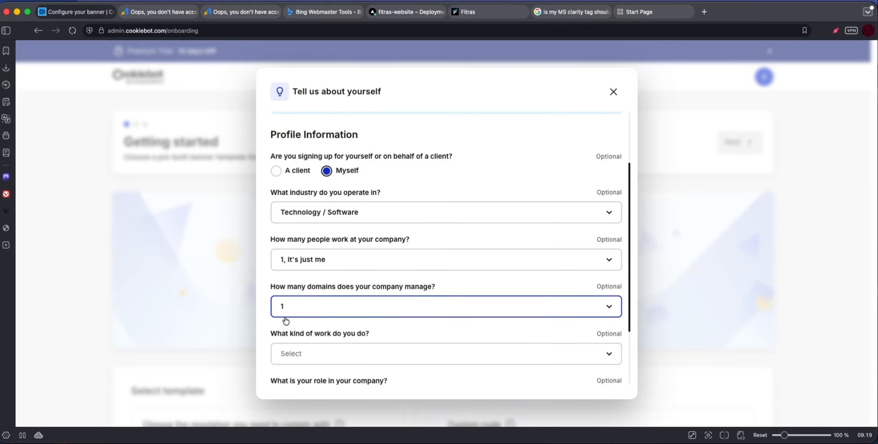
click(354, 360)
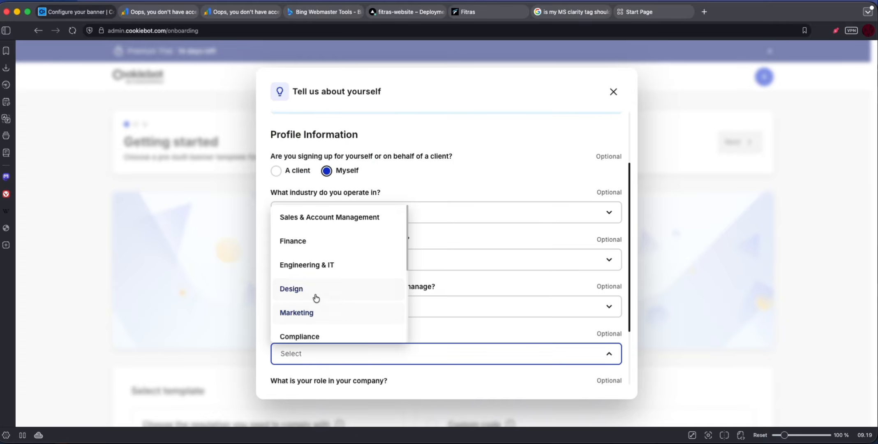
click(306, 266)
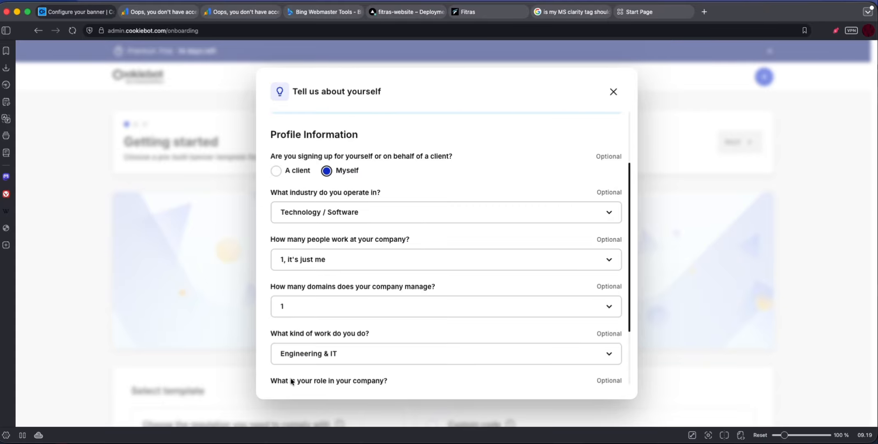
Step: Set the company role to Director / VP and continue to the "Why Cookiebot?" questions
scroll(290, 377, down, 4)
click(323, 325)
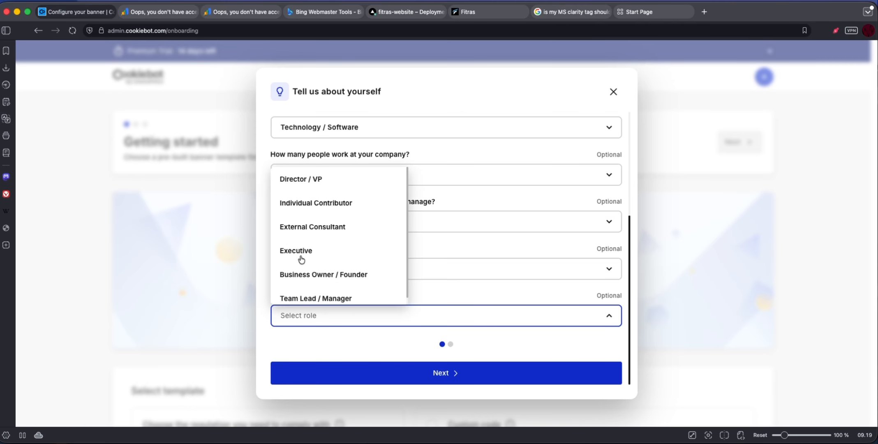
click(299, 180)
click(458, 380)
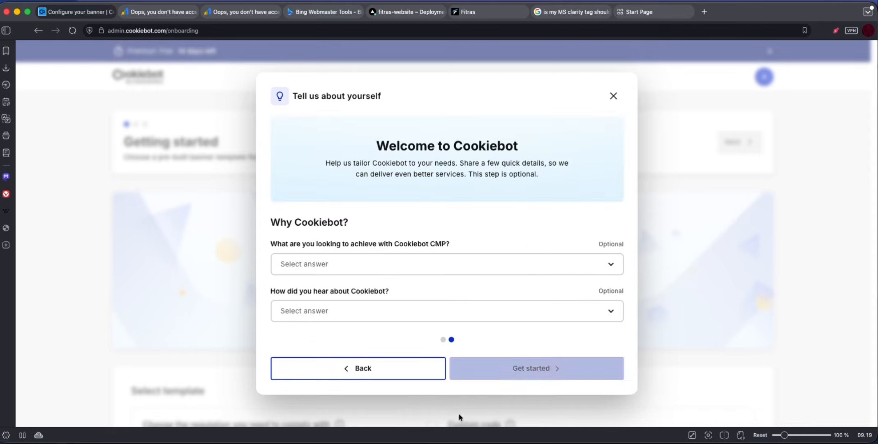
Step: Choose website/app compliance with data protection laws as the goal and "I saw a cookie banner" as the source, and submit the answers
click(381, 258)
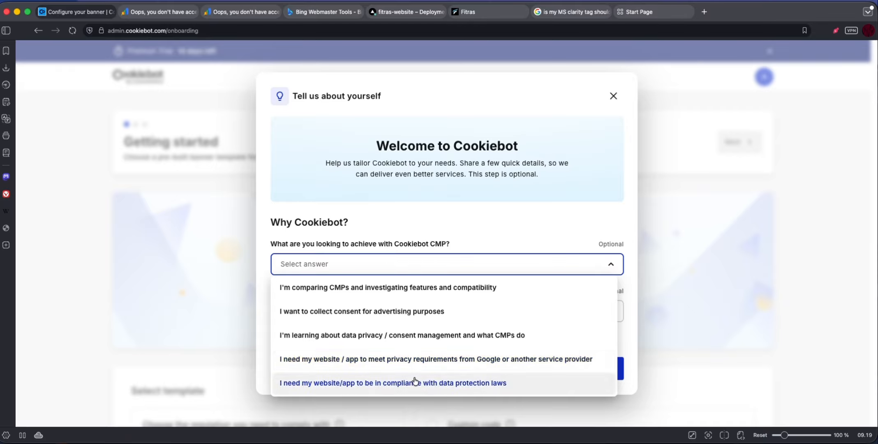
click(389, 383)
click(373, 311)
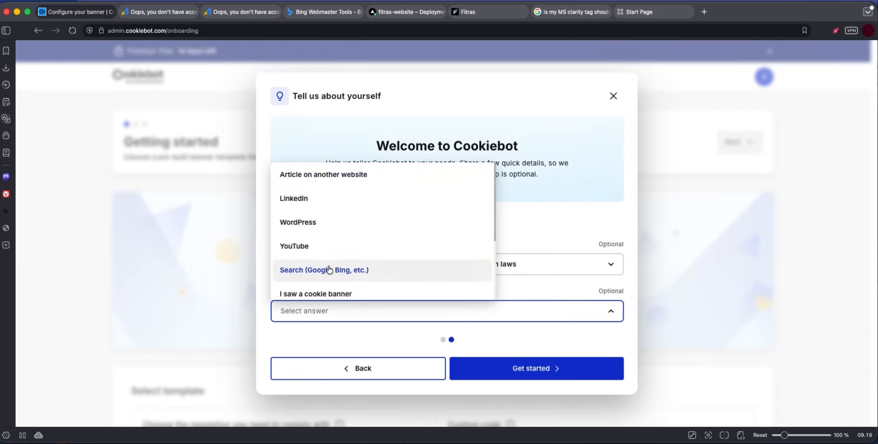
scroll(306, 255, down, 1)
scroll(311, 280, down, 4)
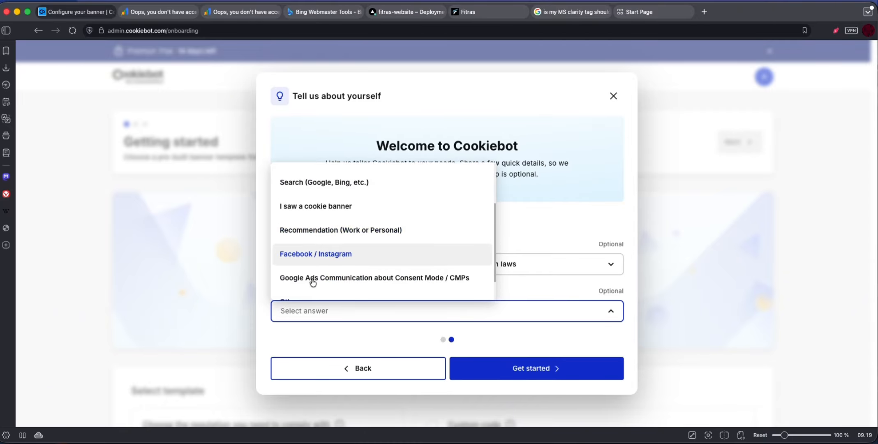
click(312, 284)
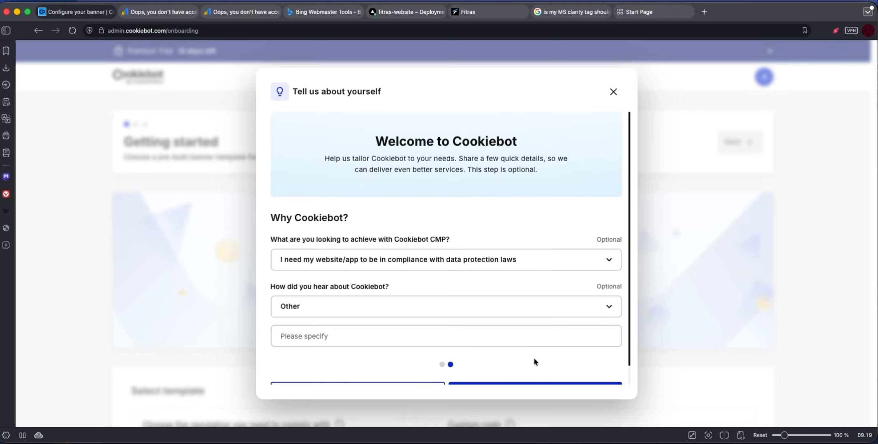
click(347, 311)
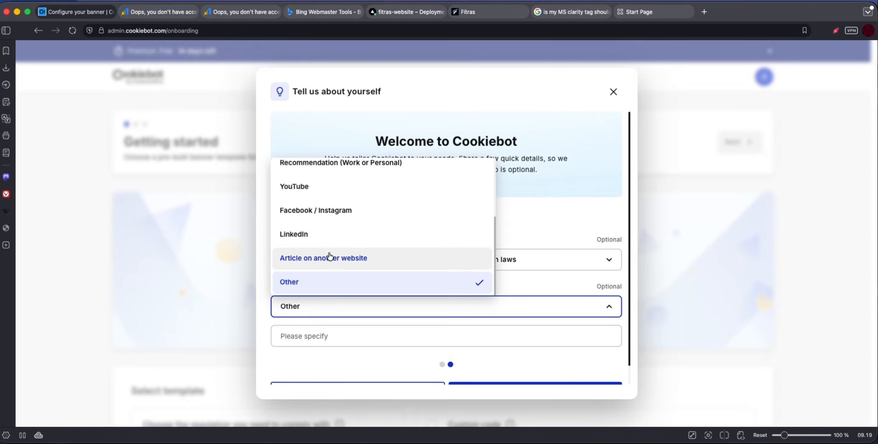
scroll(333, 259, up, 5)
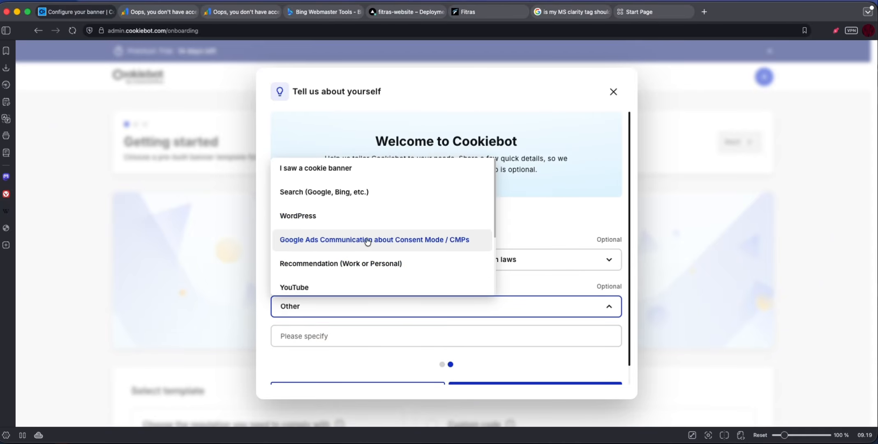
click(315, 169)
click(540, 377)
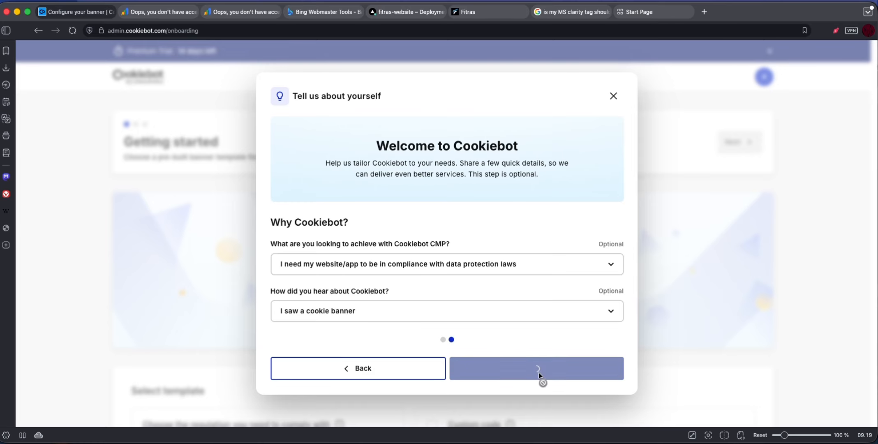
scroll(353, 306, down, 3)
scroll(350, 308, up, 2)
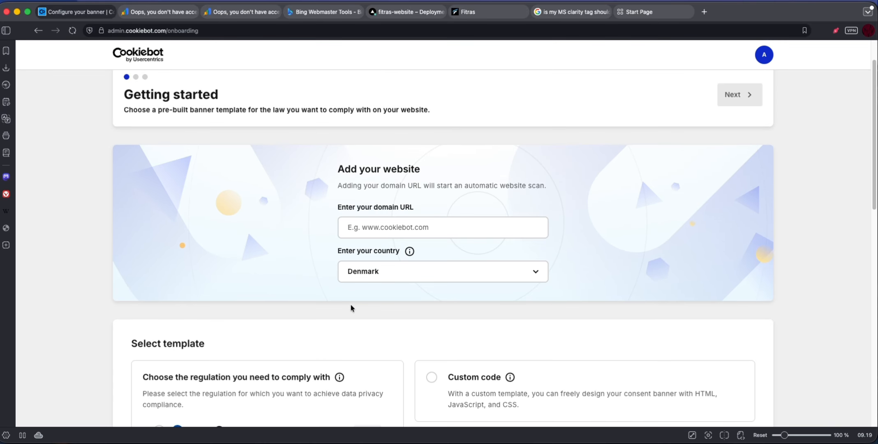
click(384, 238)
text(www.fitras.app)
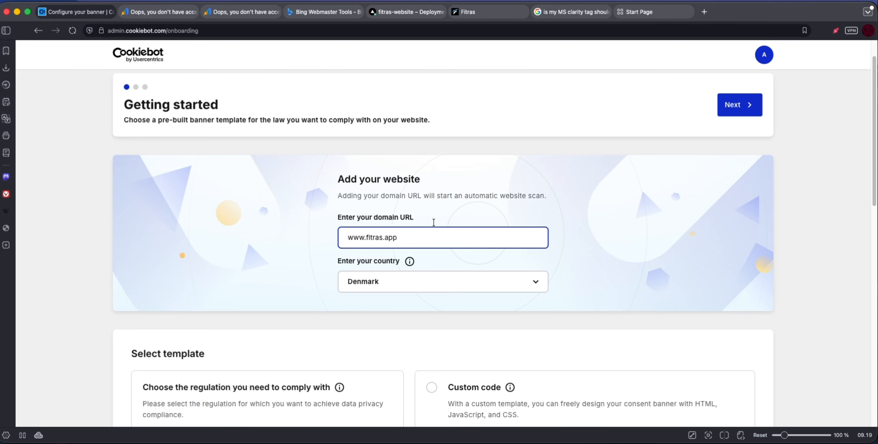
click(752, 112)
Step: Change the cookie banner layout to Bar and check the style effect and position options
scroll(204, 220, down, 3)
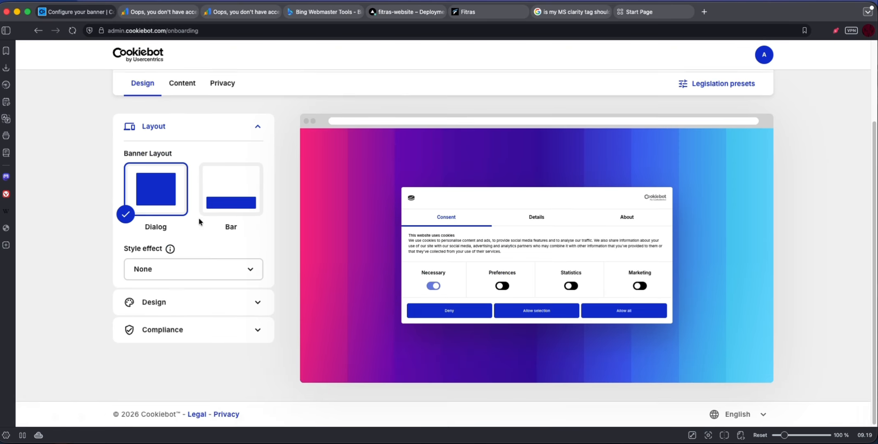
click(229, 194)
scroll(509, 304, down, 1)
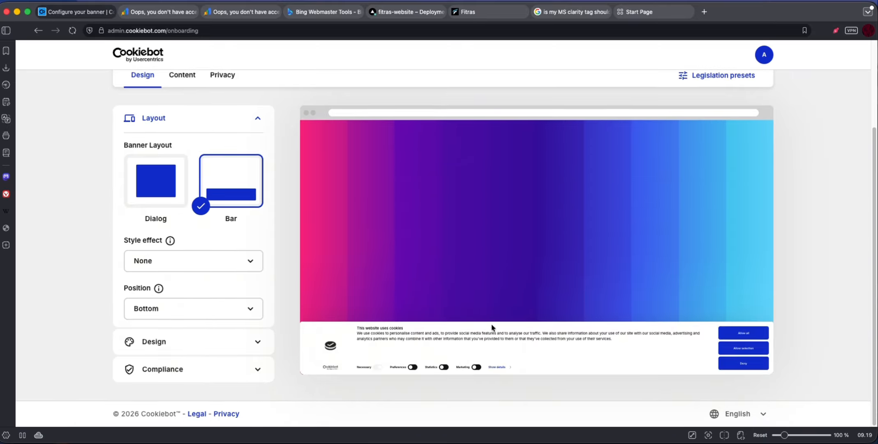
click(201, 257)
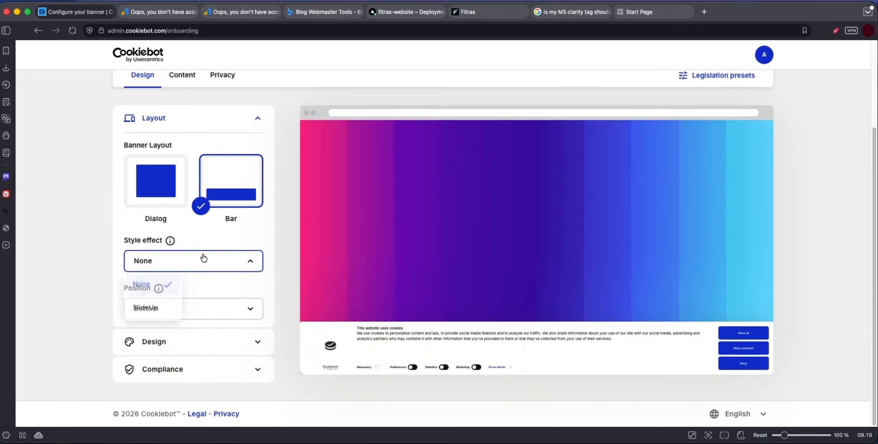
click(116, 292)
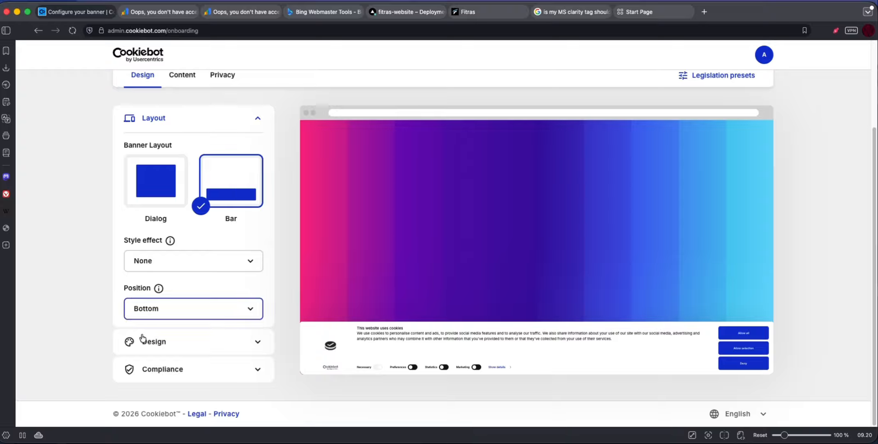
Step: Upload fitras-logo.png from the fitras-website documentation's original_png_images folder as the consent banner logo
click(206, 346)
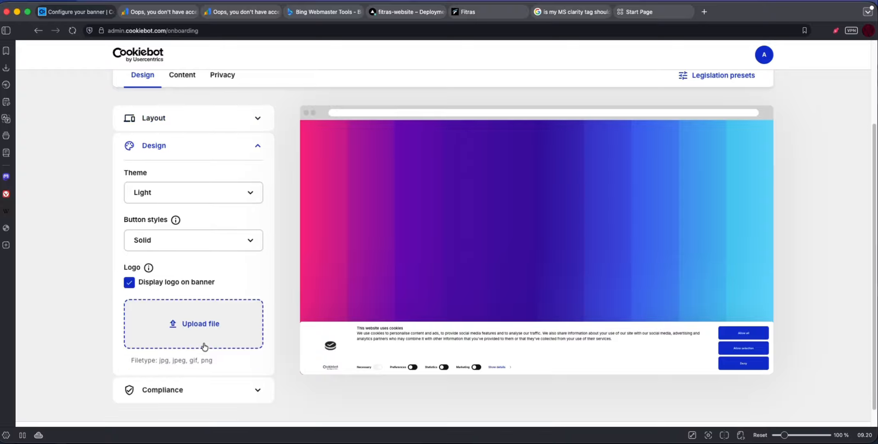
click(198, 323)
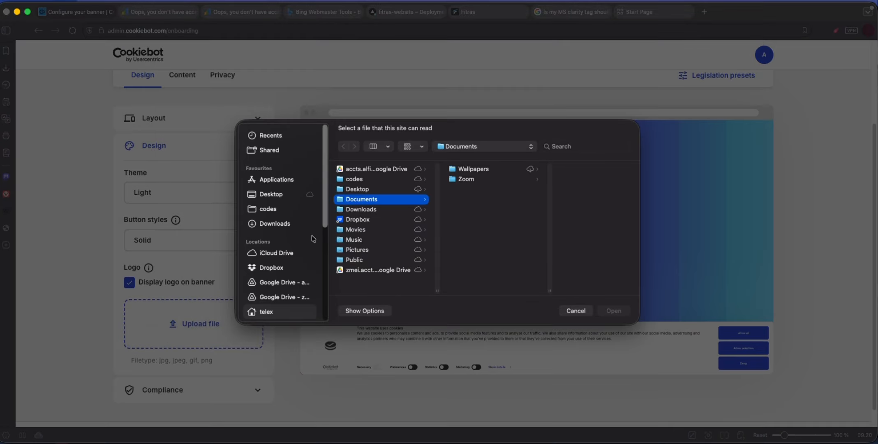
click(271, 210)
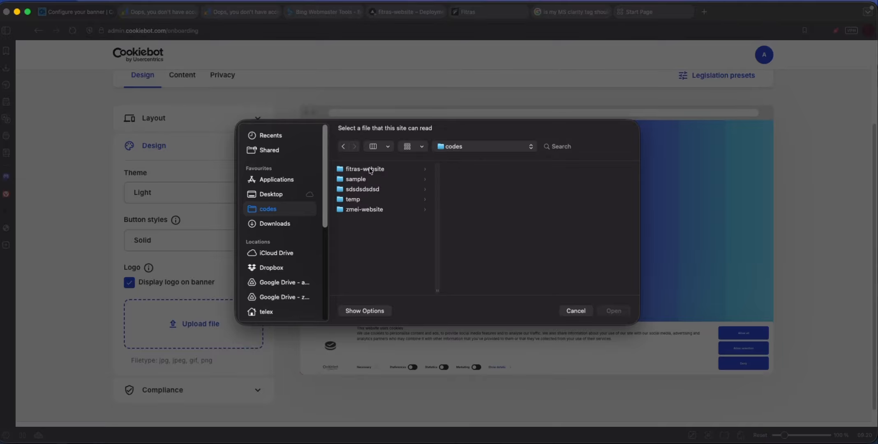
click(370, 169)
click(475, 211)
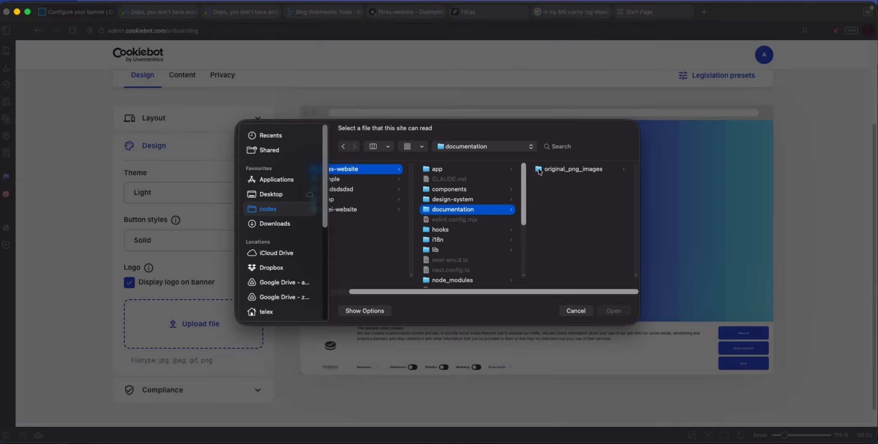
click(539, 170)
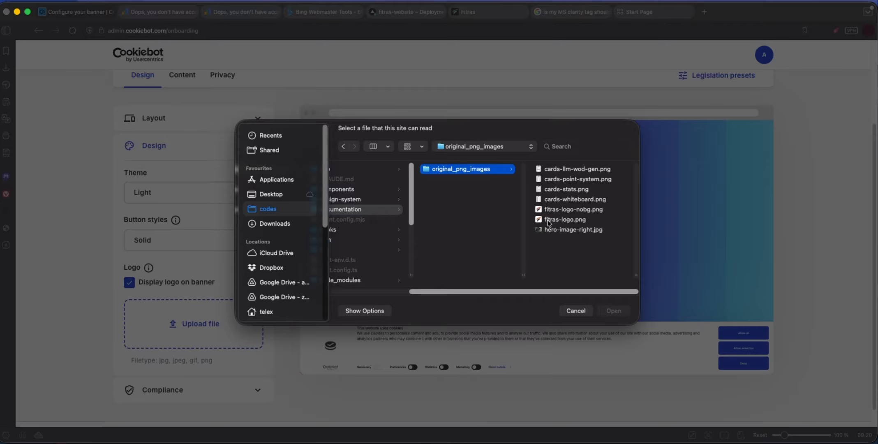
click(565, 219)
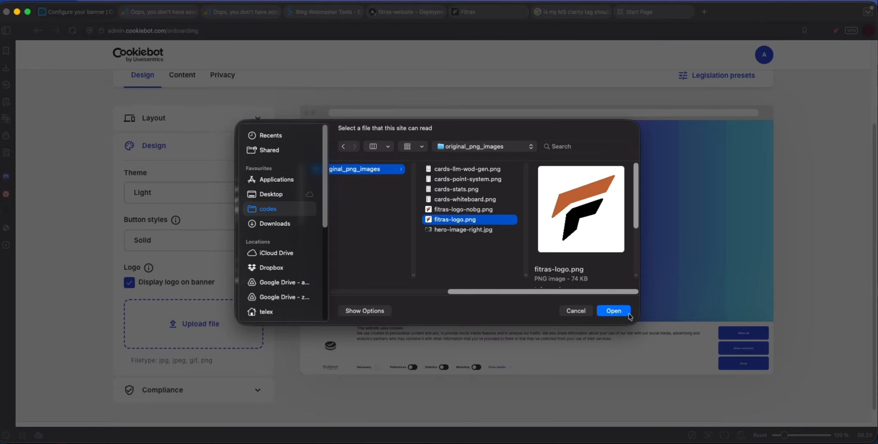
click(613, 310)
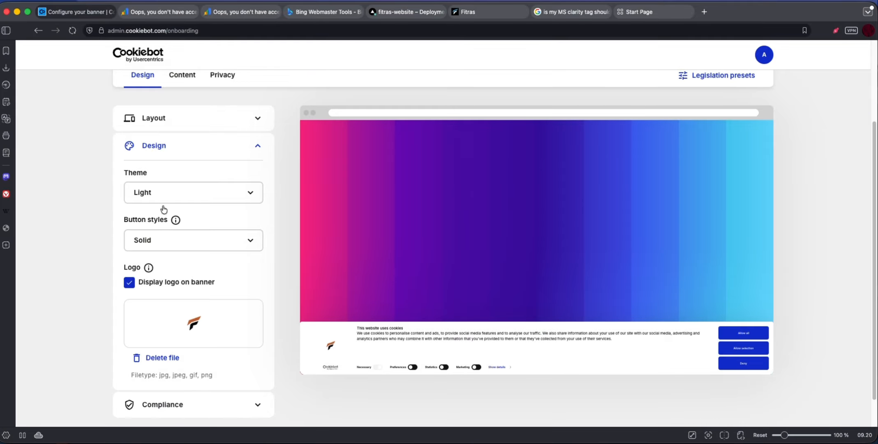
Step: Review the banner's design settings and the English consent text and language options in its content settings
scroll(89, 268, down, 1)
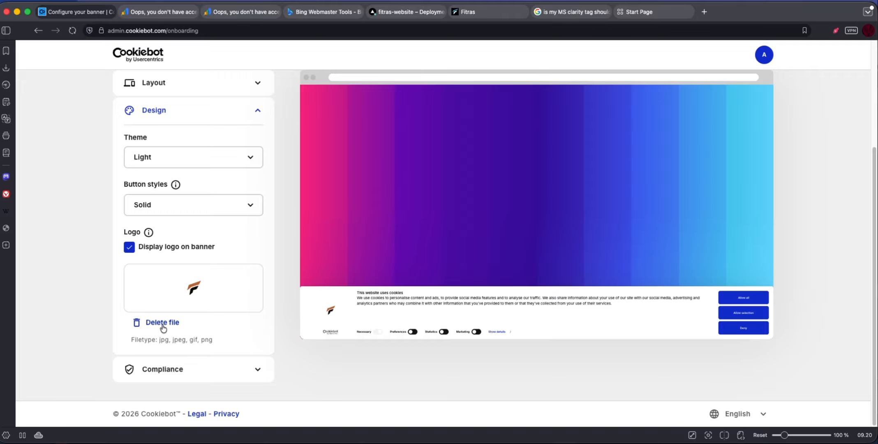
mouse_move(190, 300)
scroll(118, 219, up, 4)
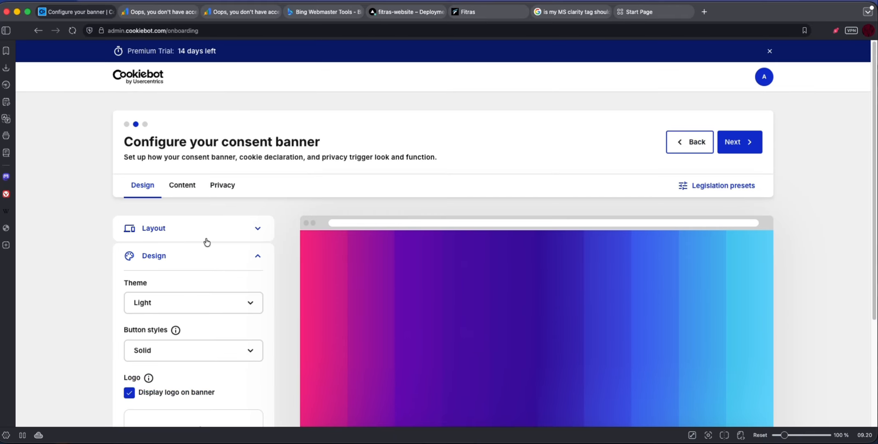
scroll(378, 283, down, 4)
mouse_move(239, 311)
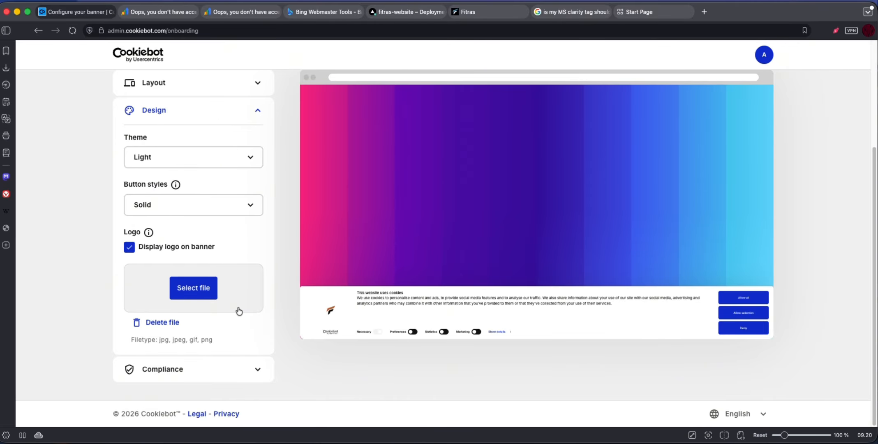
scroll(239, 311, up, 4)
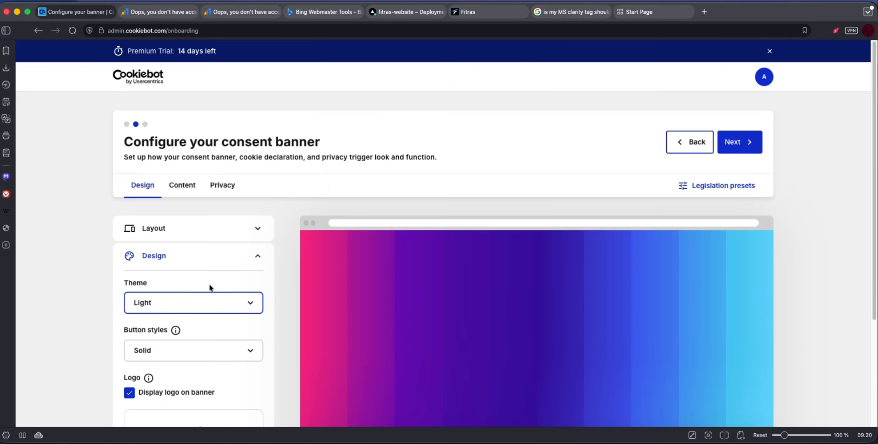
click(182, 185)
scroll(411, 260, down, 4)
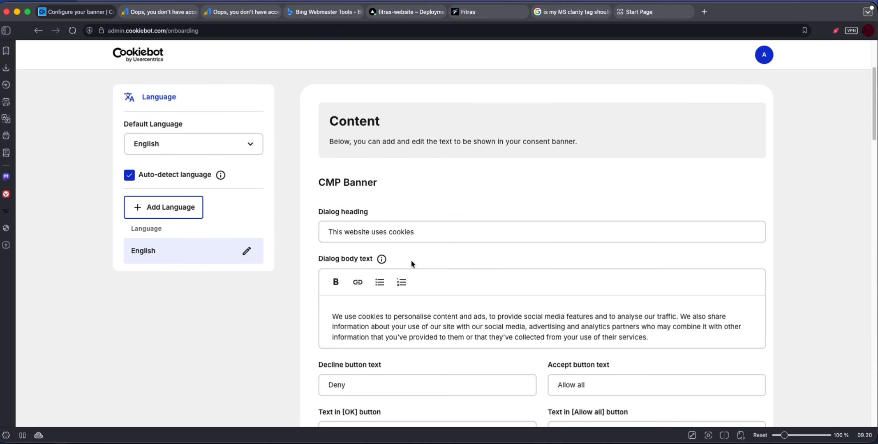
scroll(411, 260, up, 4)
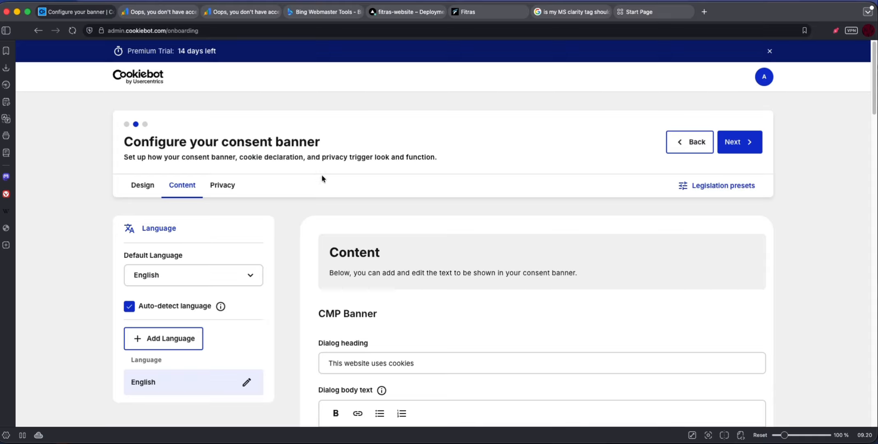
Step: Continue to the implementation stage and look over the manual implementation instructions and available methods
click(734, 144)
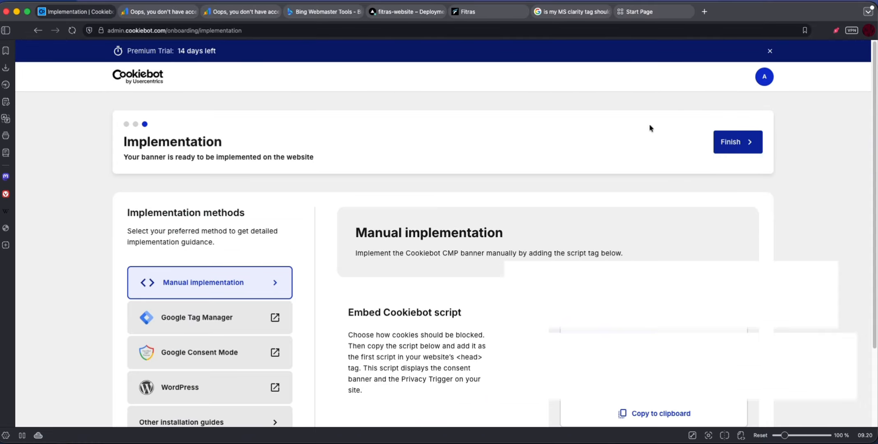
scroll(168, 171, down, 2)
scroll(168, 172, down, 1)
scroll(159, 144, up, 3)
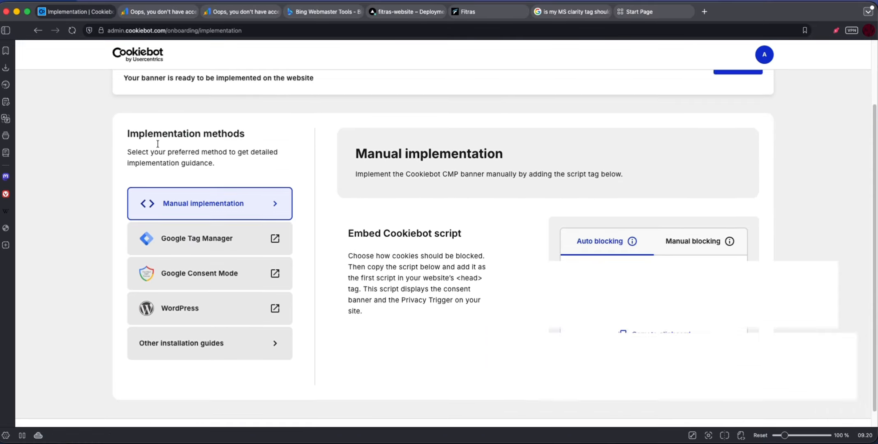
Step: Return to the Getting started page and choose GDPR as the regulation to comply with
click(38, 31)
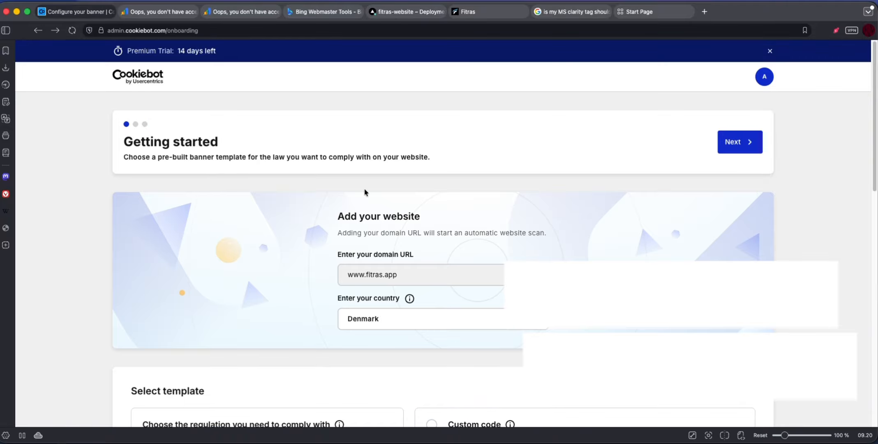
scroll(432, 261, down, 2)
scroll(597, 167, up, 2)
scroll(296, 234, down, 6)
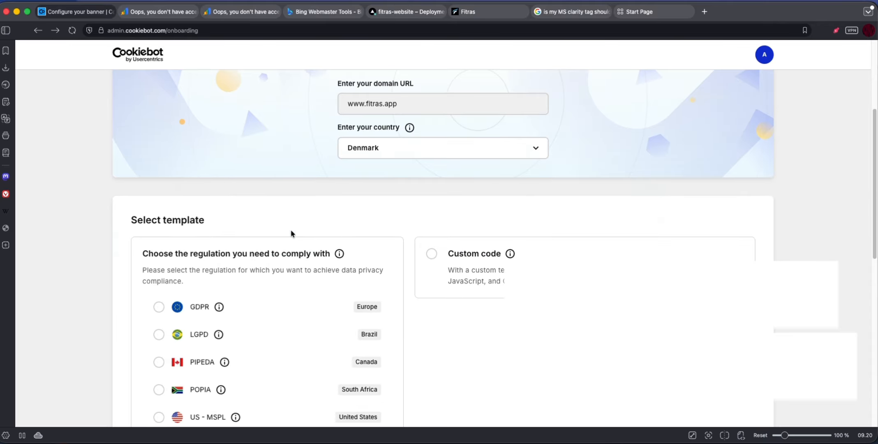
scroll(213, 254, down, 3)
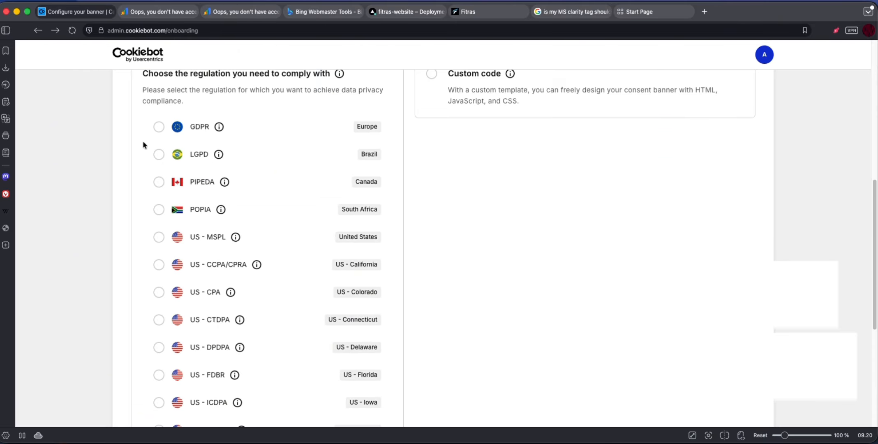
click(159, 127)
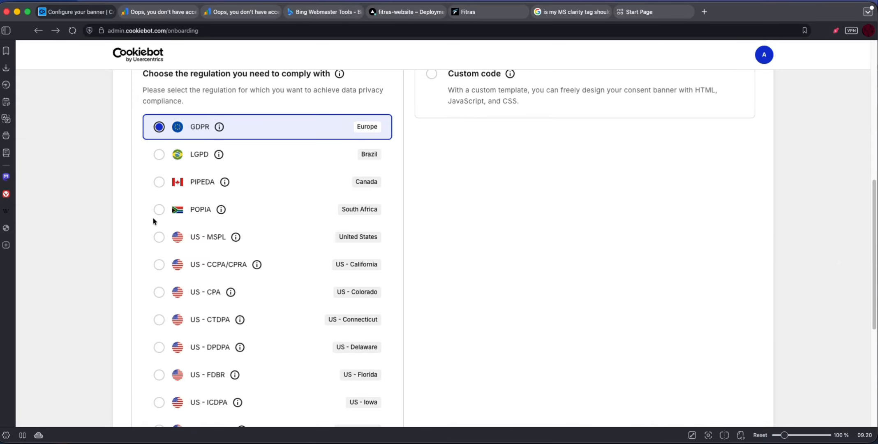
Step: Recheck the website domain, country and regulation choices and continue to the banner configuration
scroll(189, 213, up, 1)
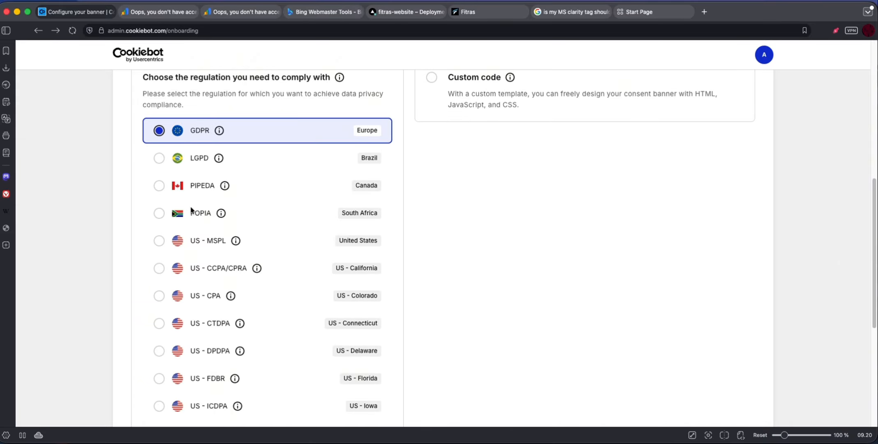
scroll(199, 202, up, 1)
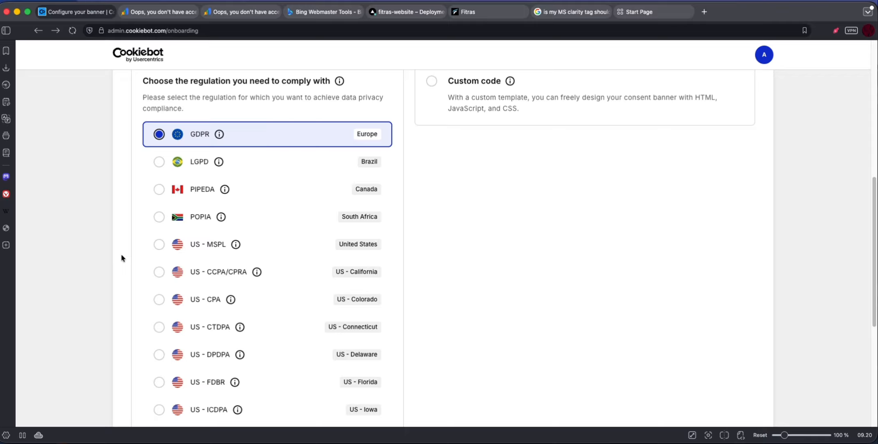
scroll(121, 255, down, 1)
scroll(121, 255, up, 5)
scroll(122, 258, up, 2)
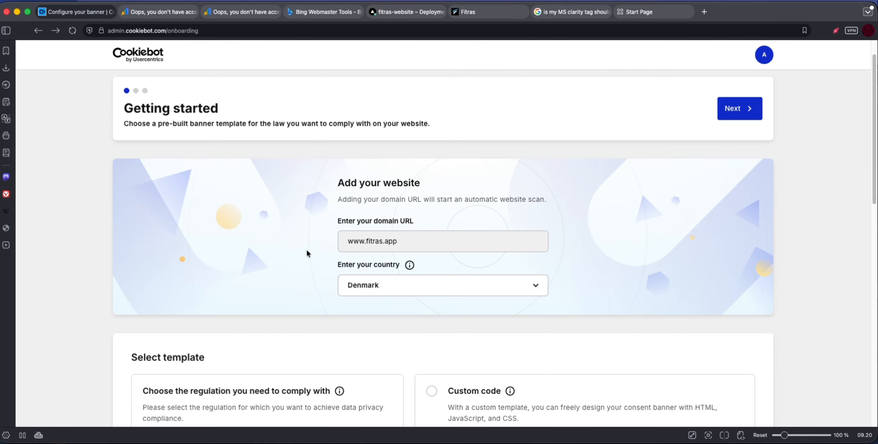
scroll(315, 255, down, 4)
scroll(315, 246, up, 4)
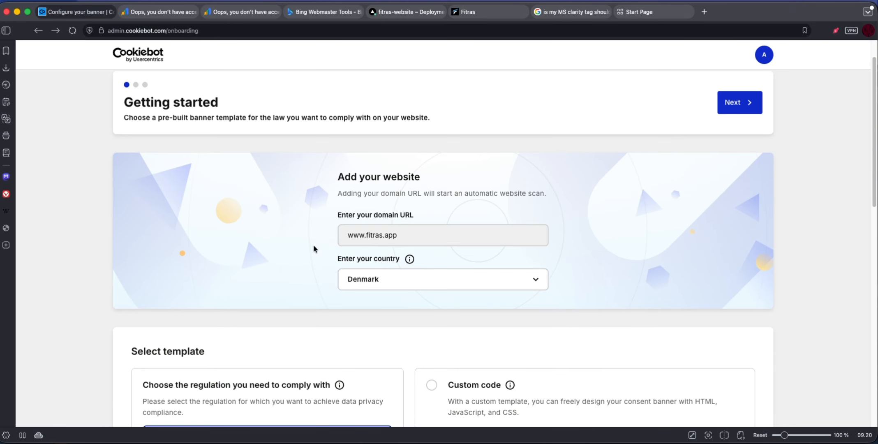
click(754, 139)
Step: Look over the privacy settings for the consent button's icon color, position, distances and theme
scroll(466, 198, down, 1)
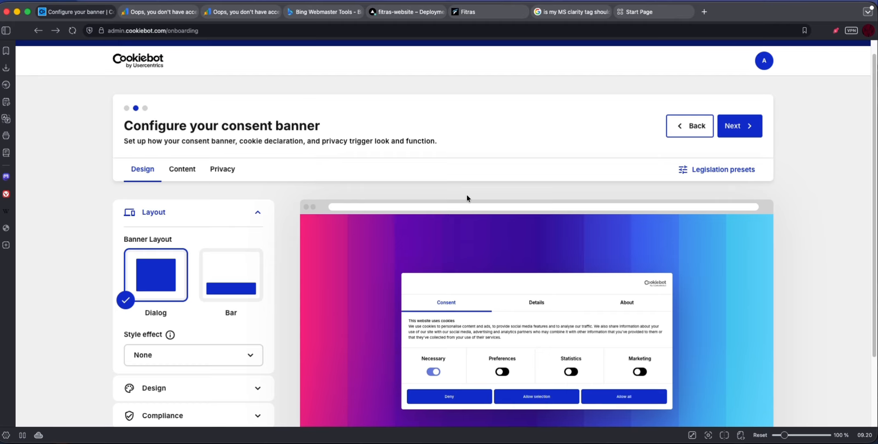
click(224, 170)
scroll(235, 220, down, 5)
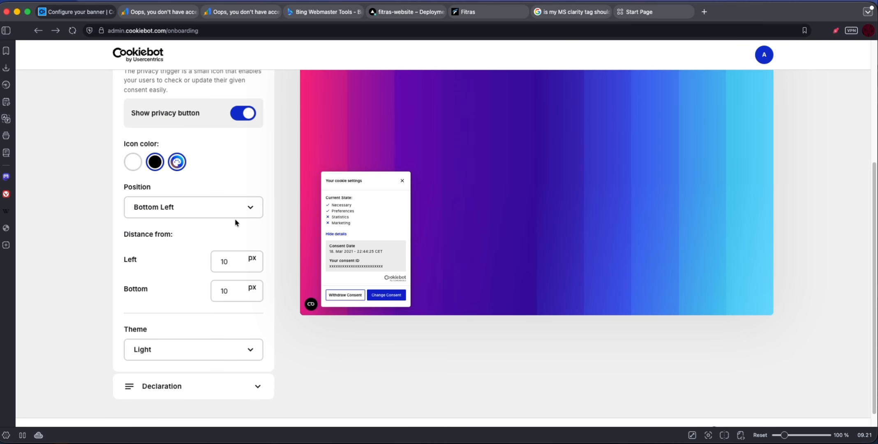
scroll(235, 223, up, 5)
Step: Add Danish as an additional language in the consent banner's content settings
click(182, 170)
scroll(209, 197, down, 8)
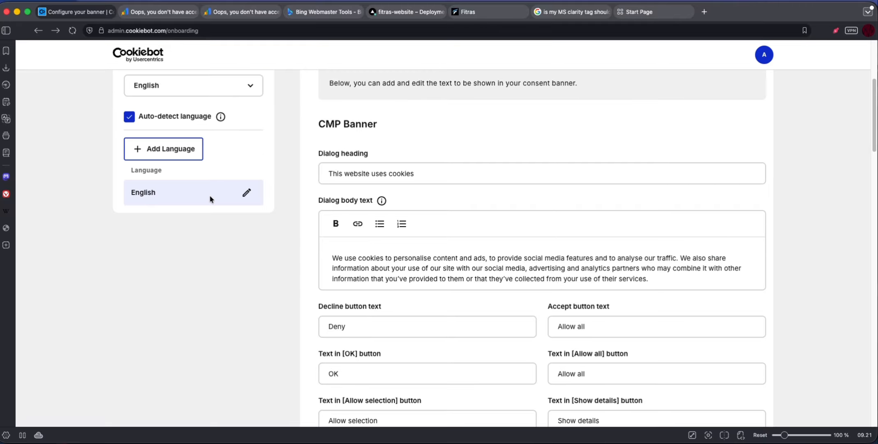
scroll(210, 199, up, 4)
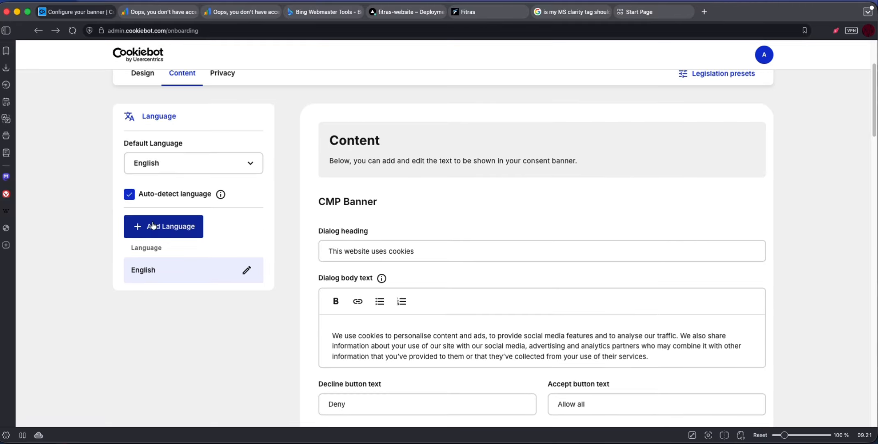
click(159, 224)
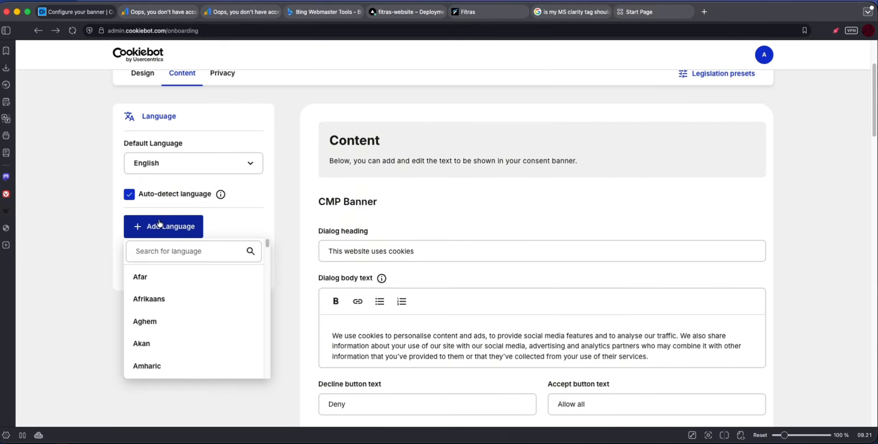
click(162, 243)
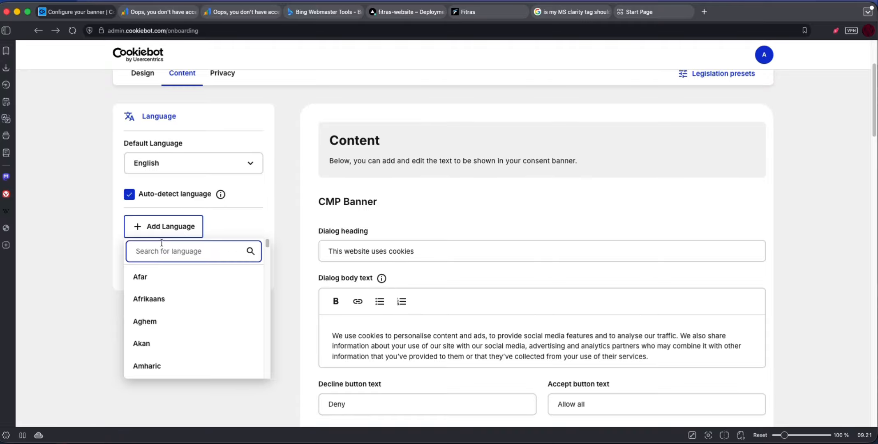
text(danish)
click(142, 277)
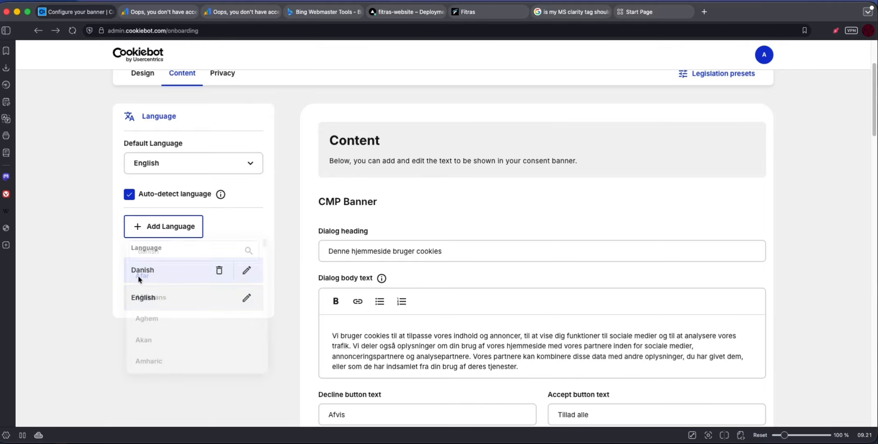
Step: Apply the GDPR legislation preset to the consent banner and continue to the implementation stage
scroll(592, 198, up, 3)
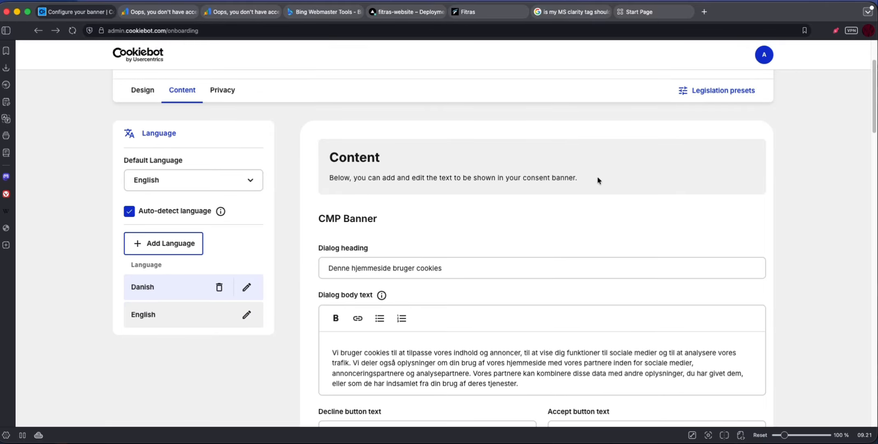
click(699, 162)
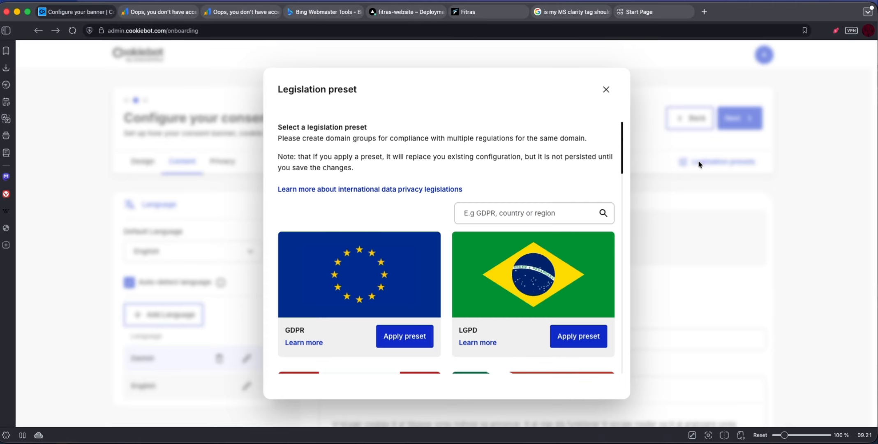
scroll(393, 233, down, 5)
scroll(393, 230, up, 3)
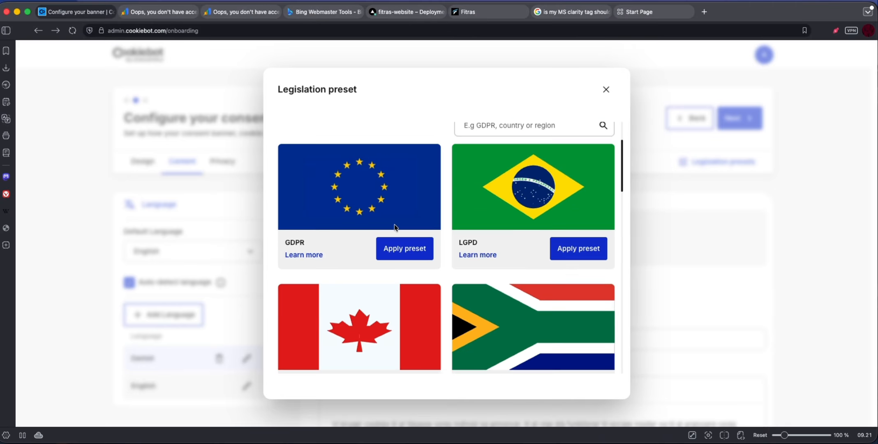
click(399, 260)
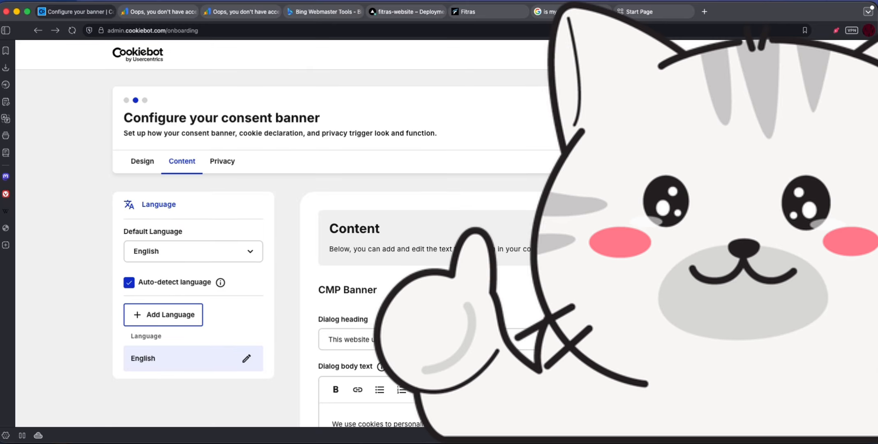
click(746, 118)
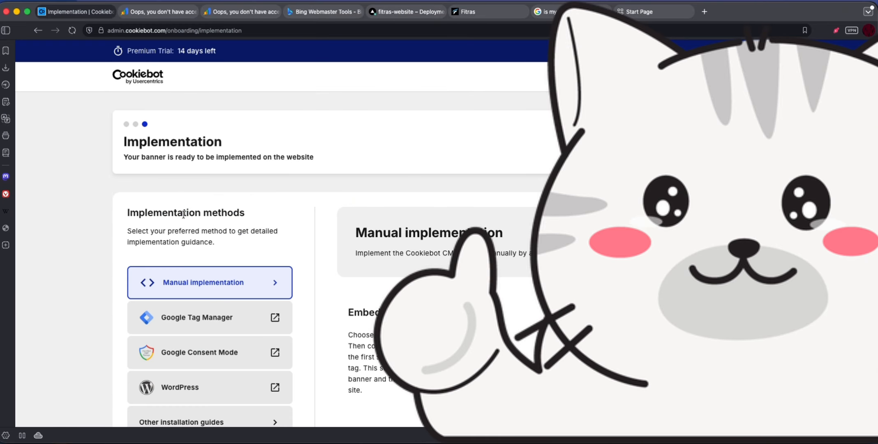
Step: Review the implementation methods and the manual instructions for embedding the Cookiebot script in the website's head tag
scroll(183, 213, down, 2)
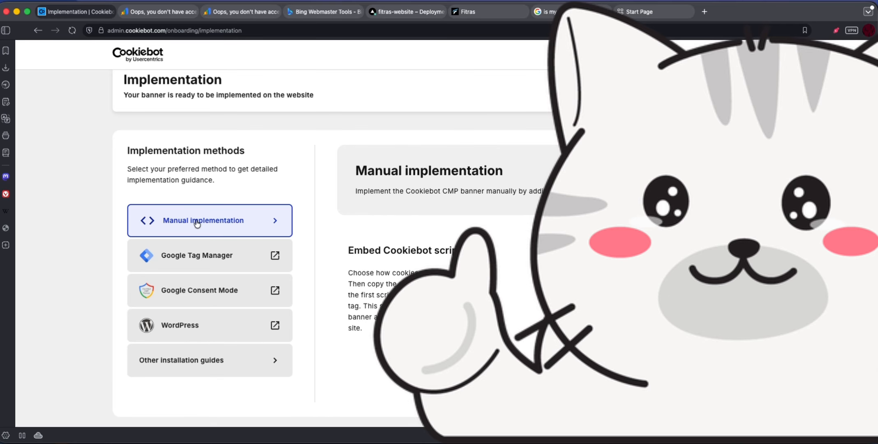
scroll(198, 224, down, 2)
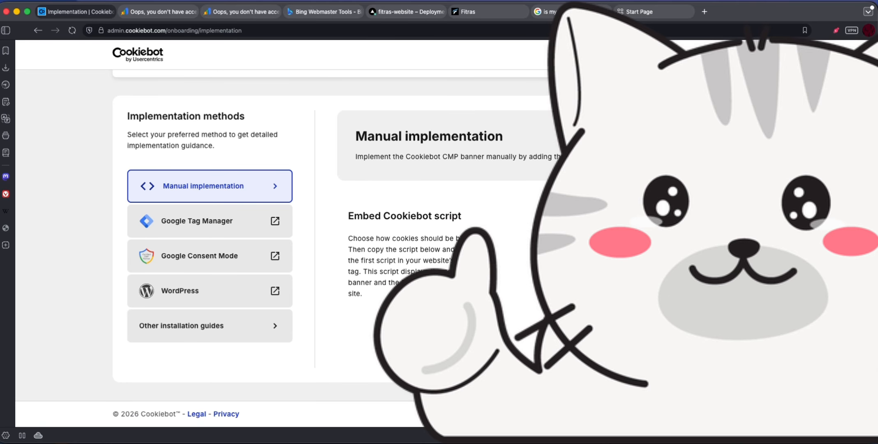
scroll(504, 309, down, 4)
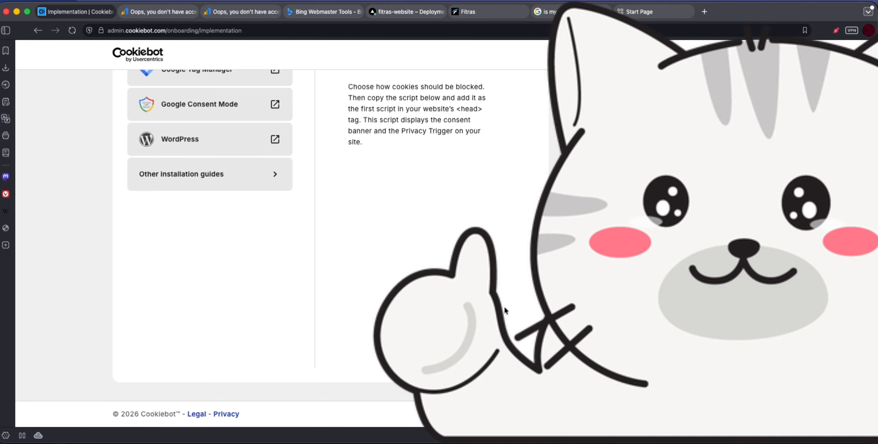
scroll(504, 309, up, 2)
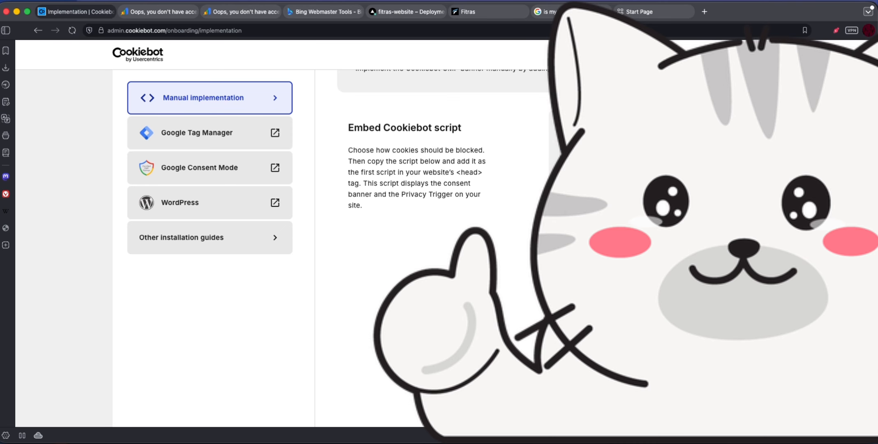
scroll(288, 246, up, 4)
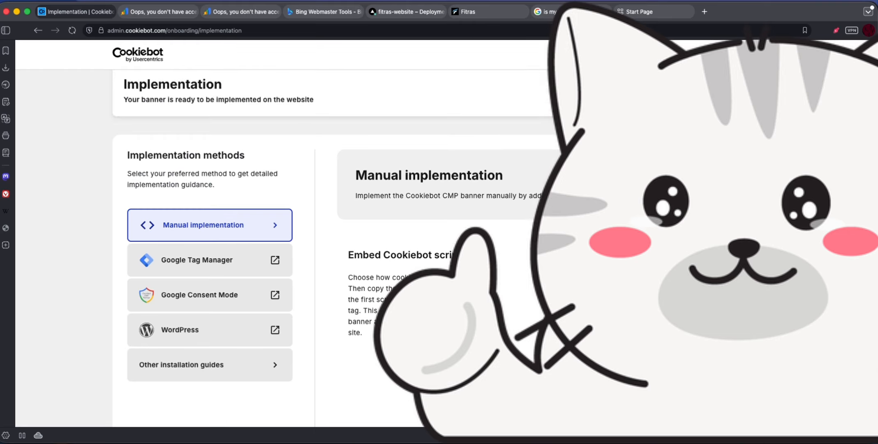
scroll(329, 247, down, 1)
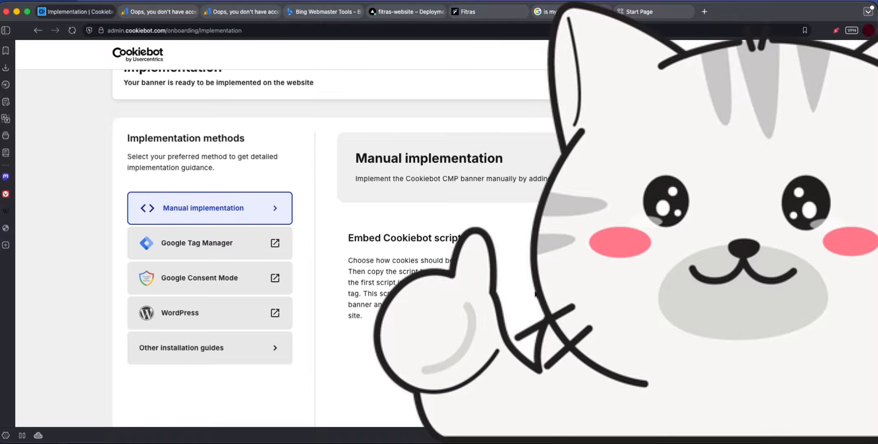
scroll(535, 293, up, 3)
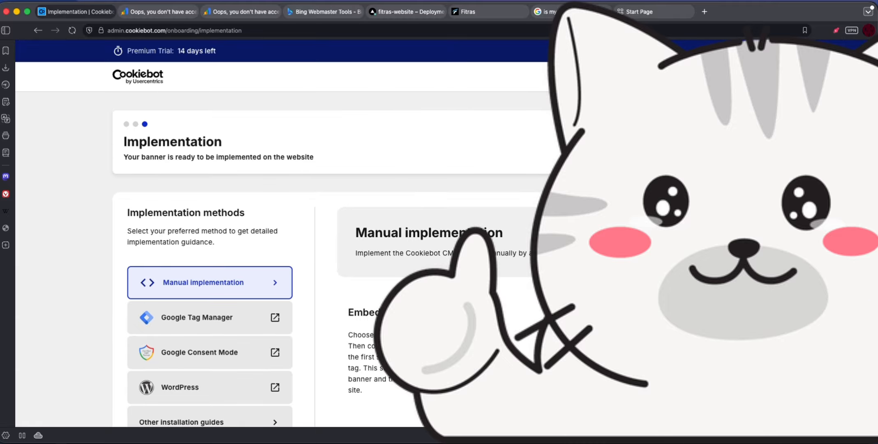
Step: Switch to VS Code and draft a Claude Code prompt requesting a cookiebot banner with its user id embedded in .env.local
key(super+Tab)
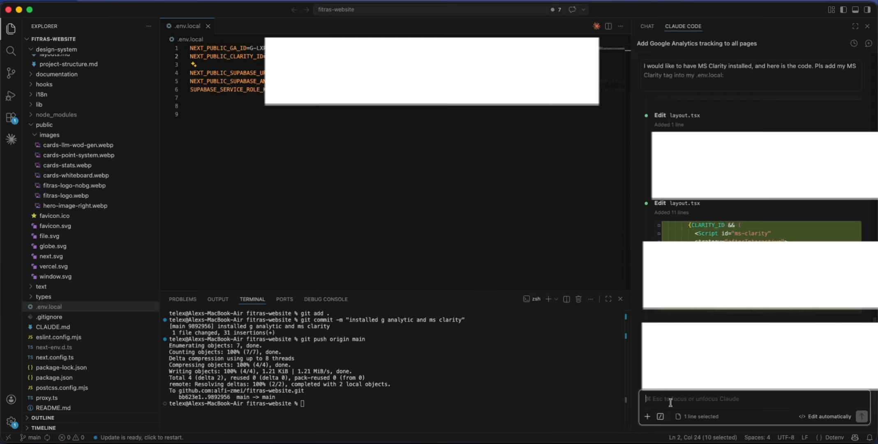
text(I want to b)
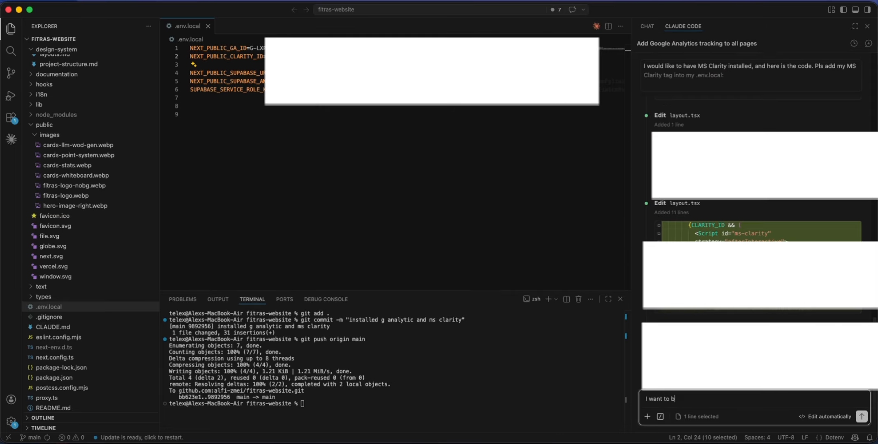
key(BackSpace)
text(imple)
click(208, 26)
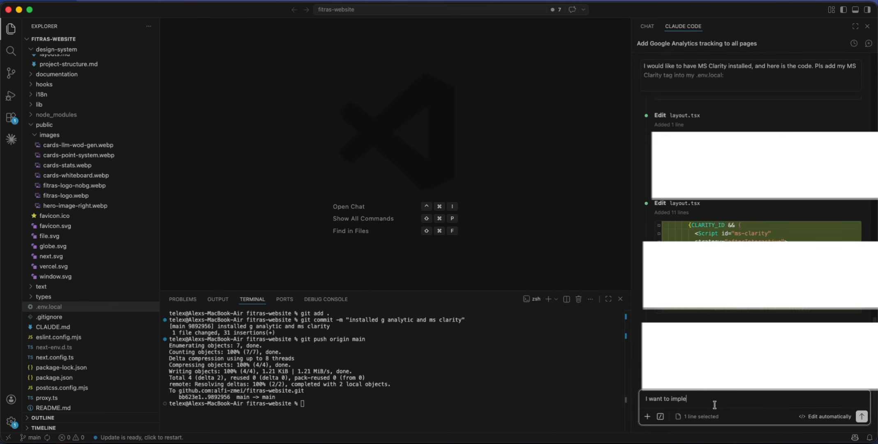
text(plement the )
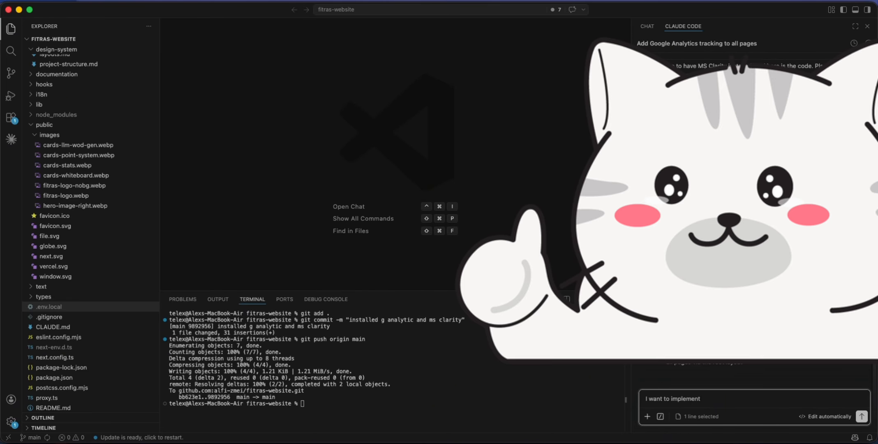
text(cookiebot banner HTe)
key(BackSpace)
key(BackSpace)
key(BackSpace)
text(The cookiebot user id should be embeded into the .env.local file.)
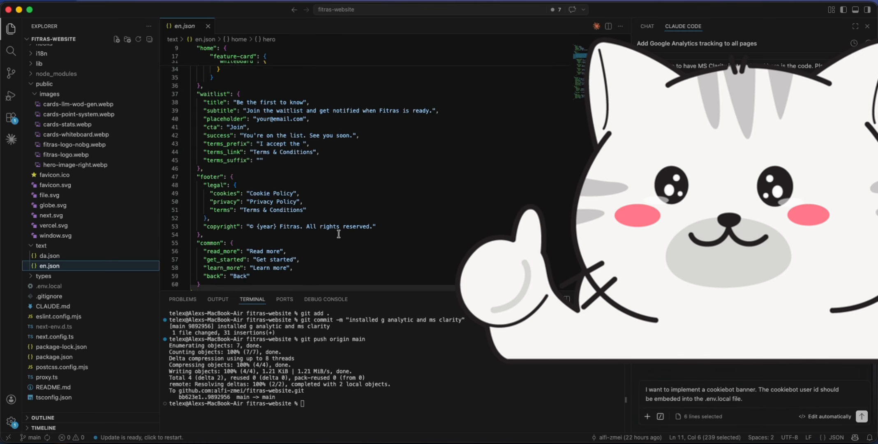
Step: Look through en.json and close it, then submit the cookiebot banner prompt to Claude Code
scroll(338, 234, up, 5)
scroll(338, 234, down, 1)
scroll(338, 234, up, 5)
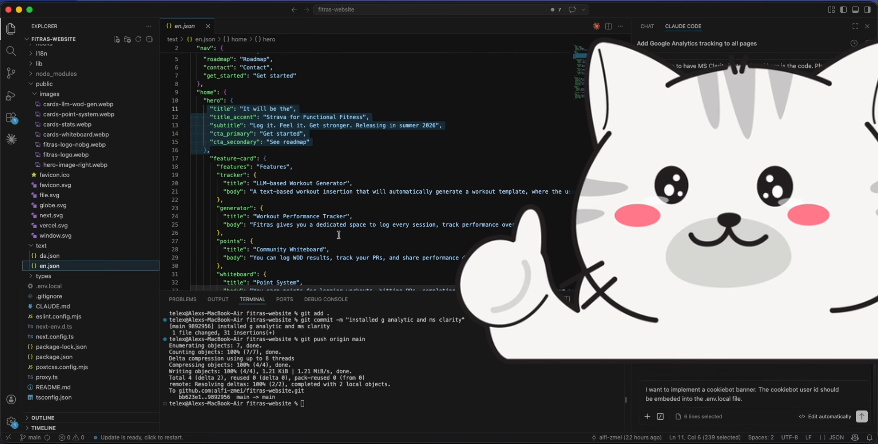
click(208, 26)
click(746, 401)
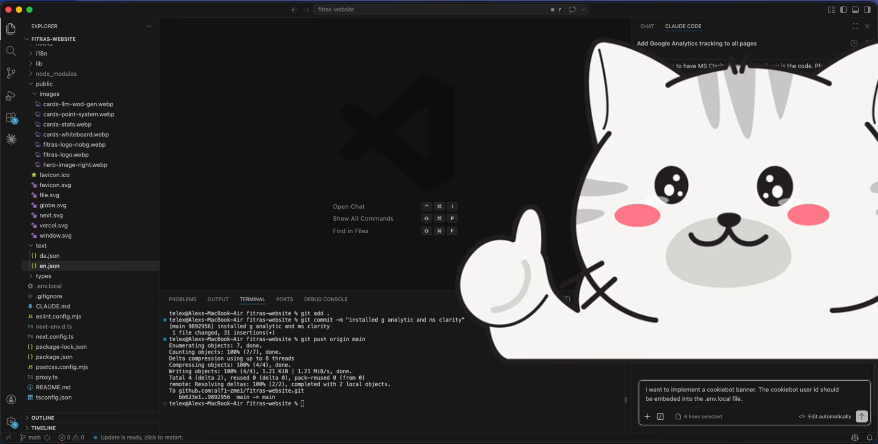
key(Return)
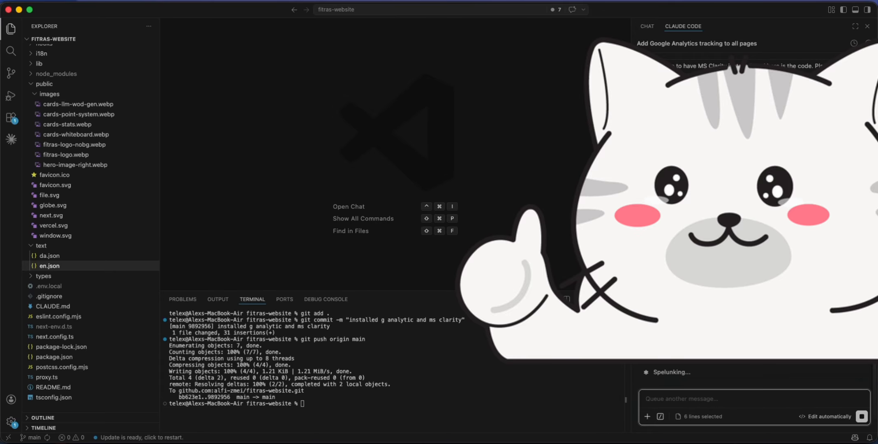
Step: Reply to Claude Code with "here is the code for auto blocking:" followed by the copied Cookiebot script
text(her)
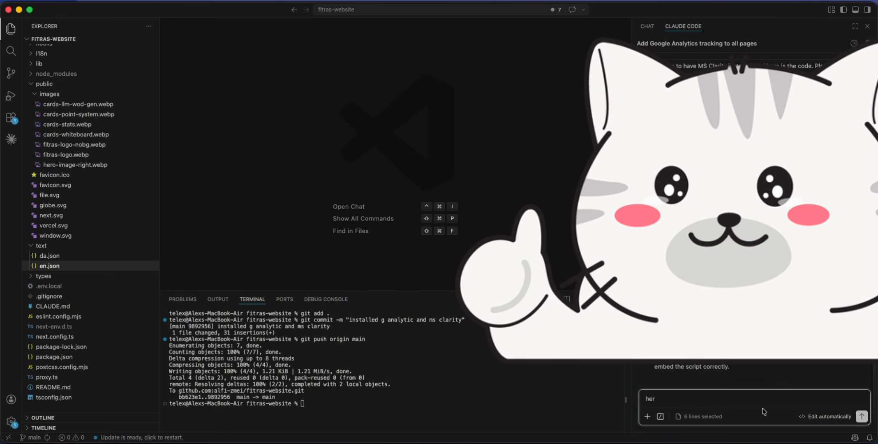
text(here is the code for auto blocking:)
key(super+v)
key(Return)
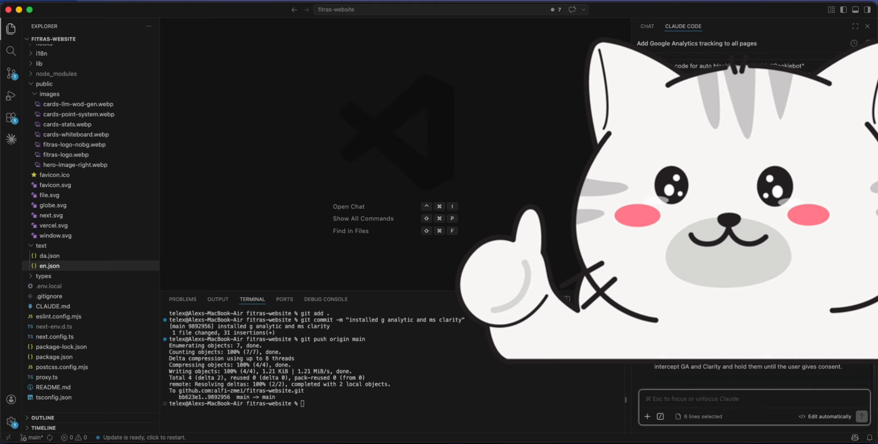
key(super+Escape)
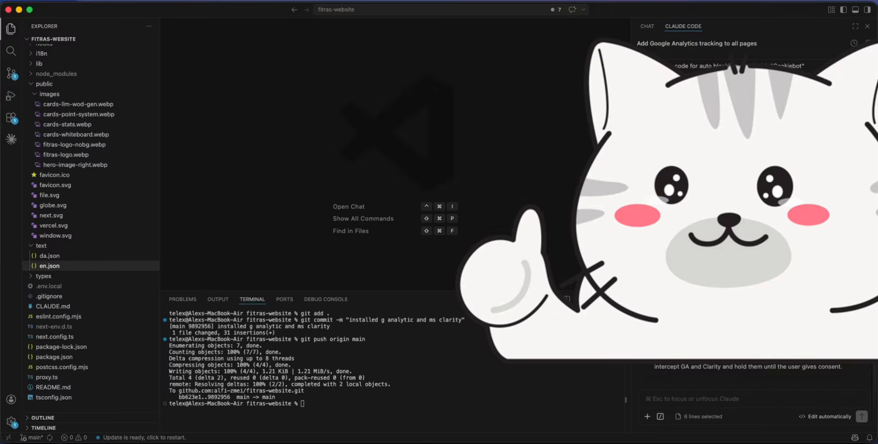
drag(674, 354, 851, 366)
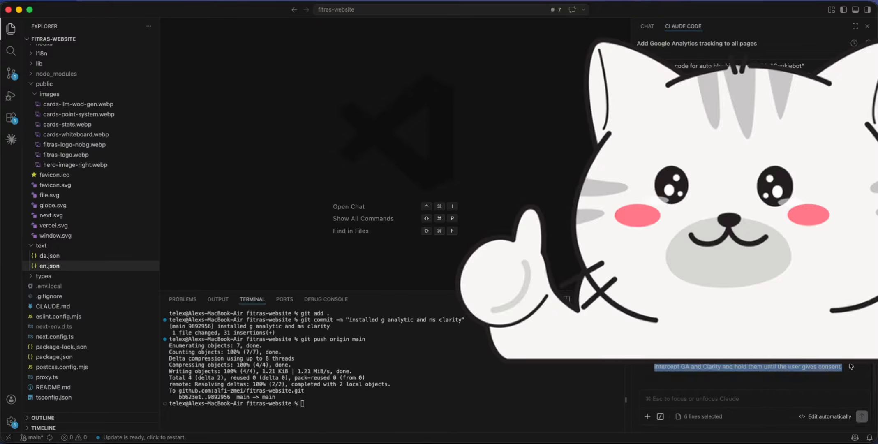
click(851, 366)
drag(698, 354, 843, 373)
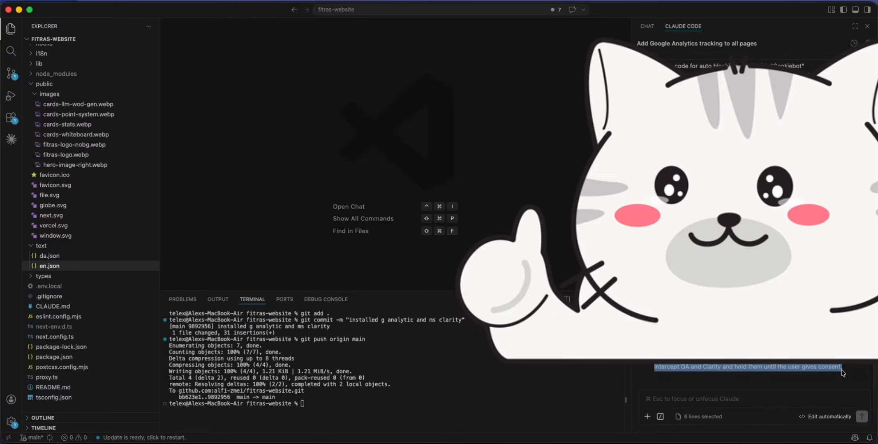
Step: Start a Claude Code prompt asking for comprehensive code testing "to cover the following situations:" and begin a numbered list
click(675, 396)
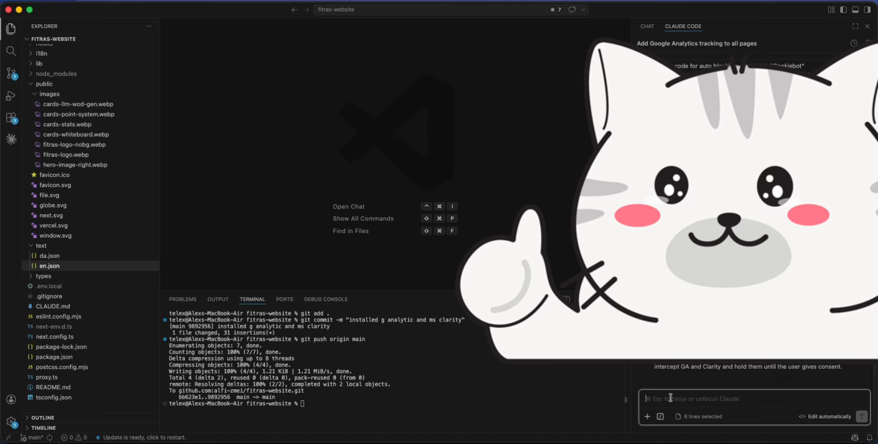
text(Pls make a compres)
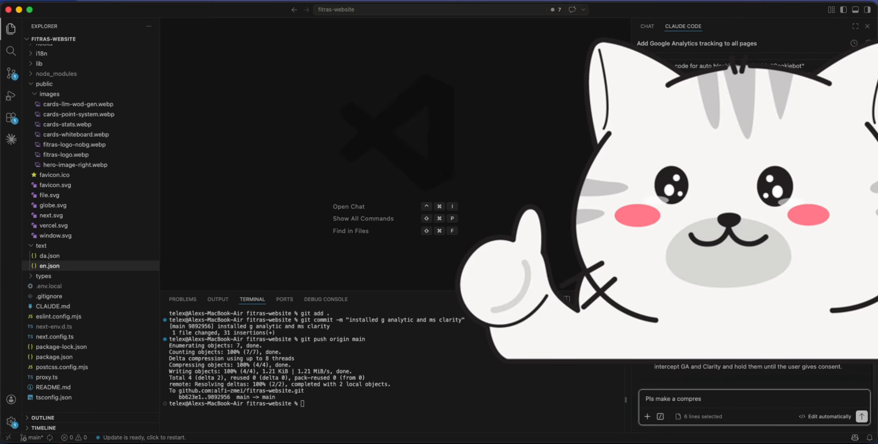
key(BackSpace)
text(ne)
text(h)
text(ive code testing)
text( to cover the )
text(follo)
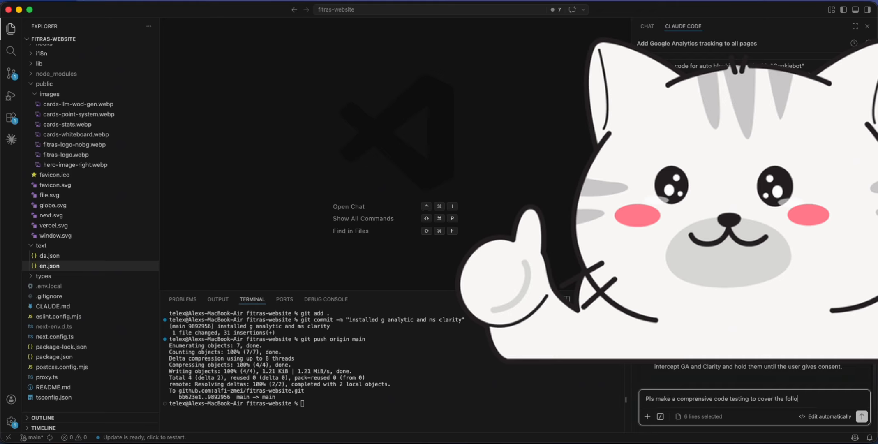
text(wing situations:)
key(shift+Return)
key(shift+Return)
text(1. )
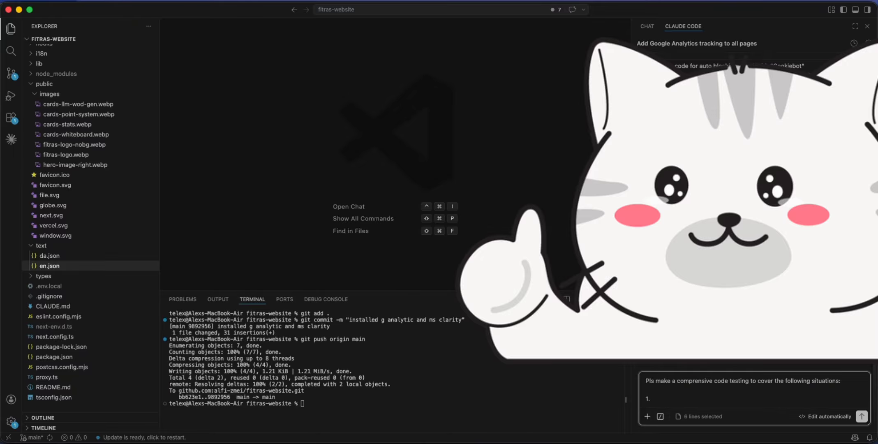
Step: Write situation 1: "The user does NOT give consent to GA + Clarity -> Check if data is sent to GA + Clarity"
text(The user does NOT give consent to )
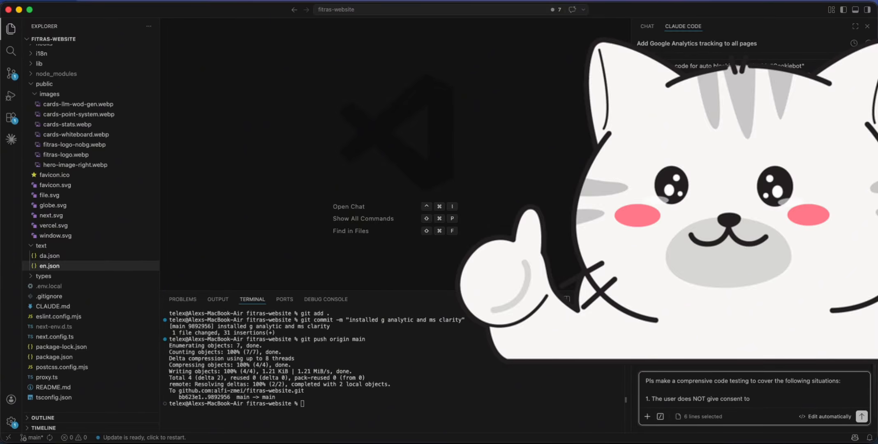
text(GA + CLa)
key(BackSpace)
key(BackSpace)
text(ka)
text(riy)
text(ty -> Che)
text(ck id)
text( data is sent to)
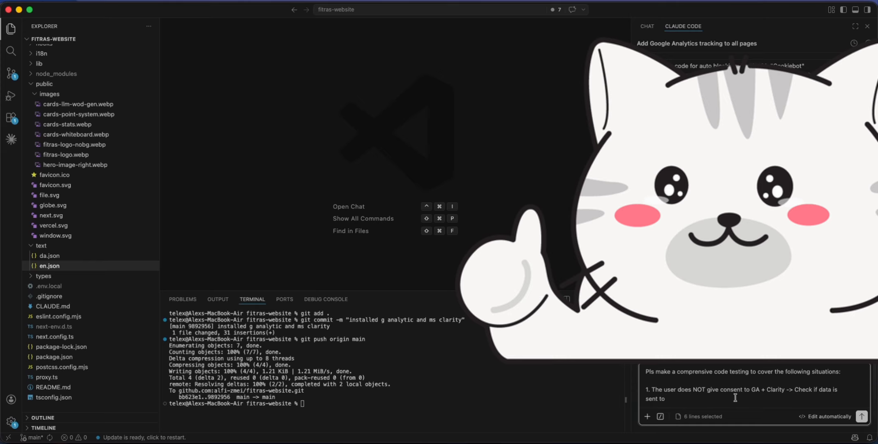
drag(751, 390, 785, 389)
key(super+c)
key(Down)
key(super+v)
key(Return)
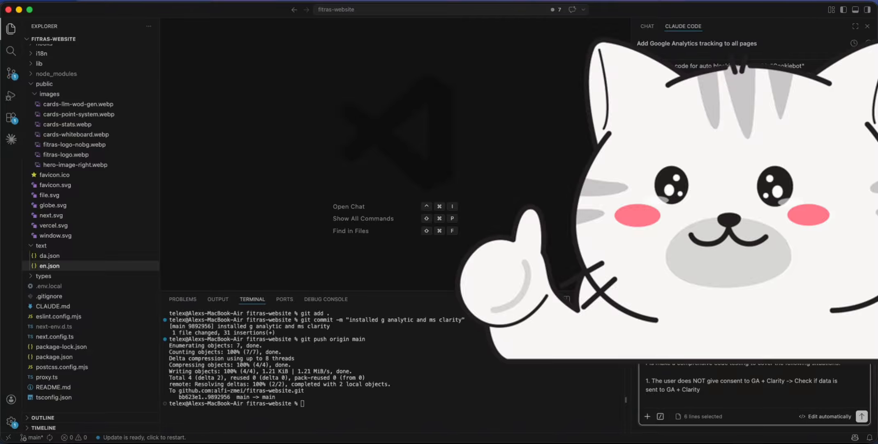
Step: Add situation 2, where the user does give consent to GA + Clarity, with the same data check, and submit the prompt
text(2. TH)
drag(709, 398, 652, 379)
key(Right)
key(super+v)
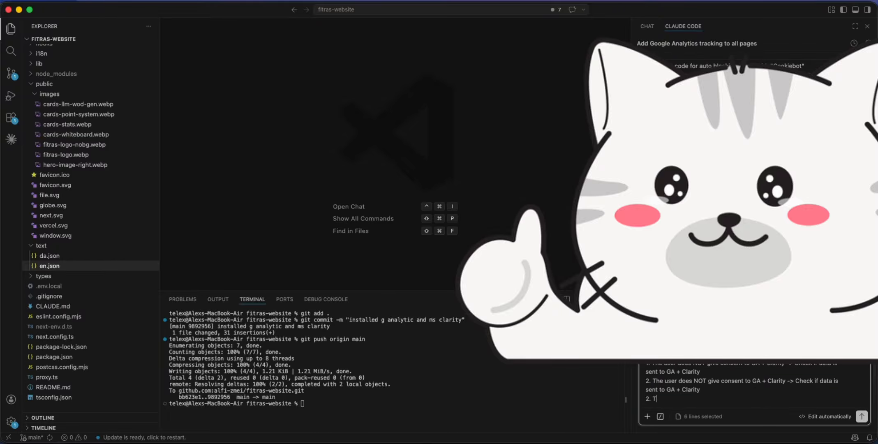
key(BackSpace)
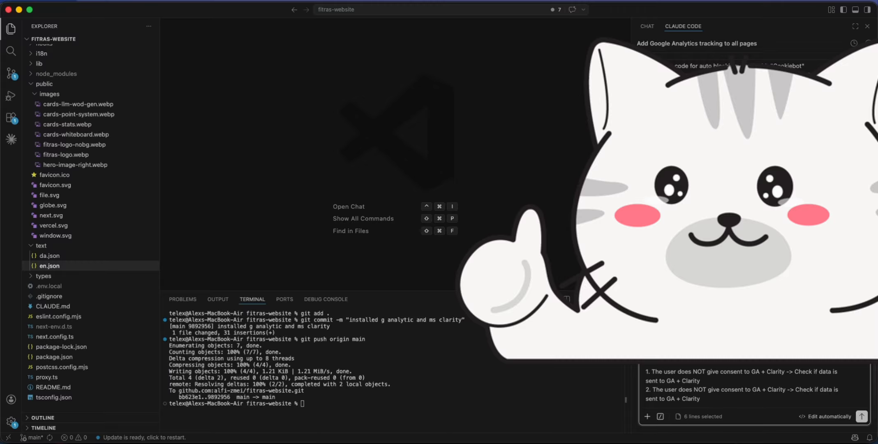
key(Right)
key(BackSpace)
key(BackSpace)
key(BackSpace)
key(BackSpace)
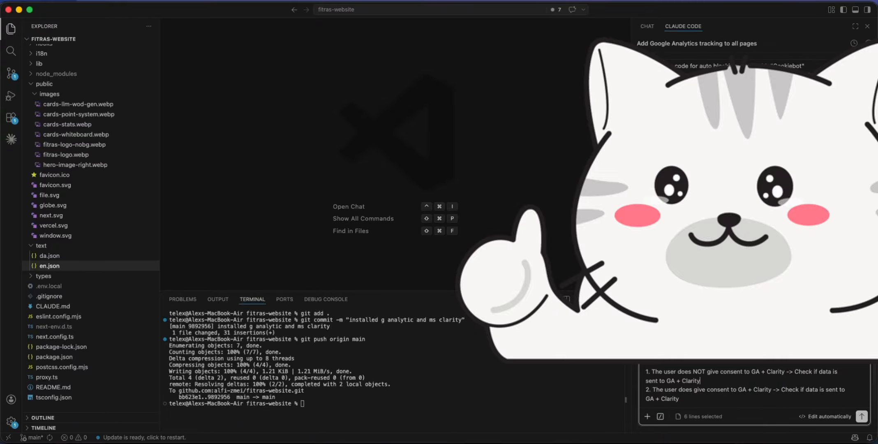
key(shift+Return)
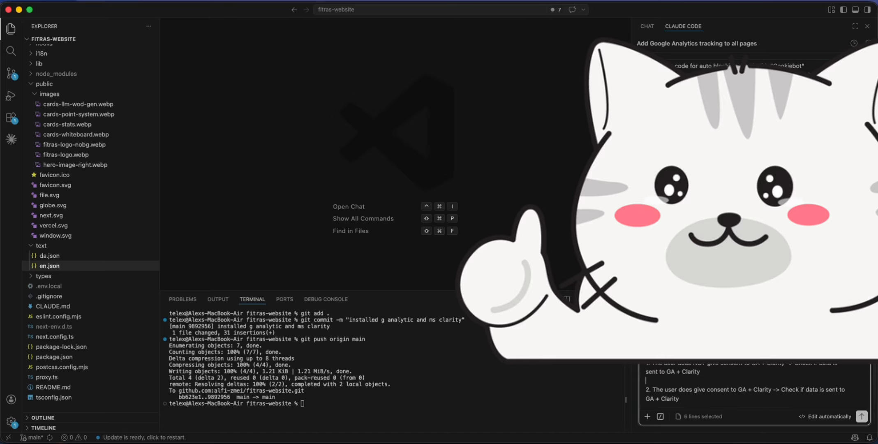
key(Return)
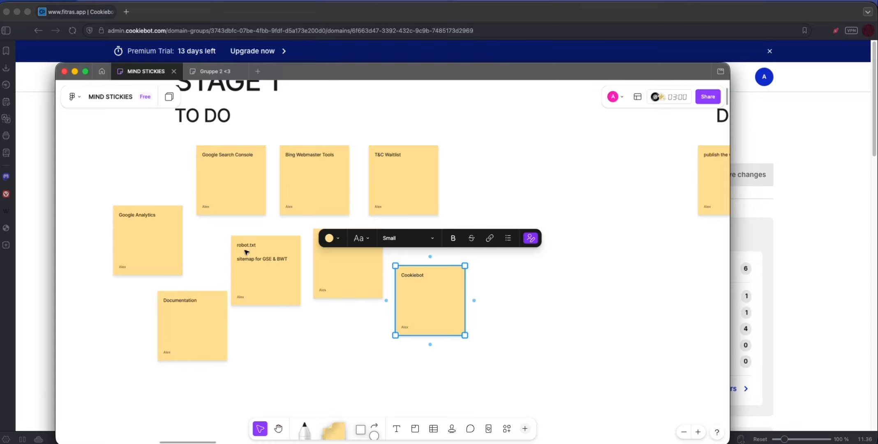
Step: Switch to the MIND STICKIES board in FigJam and move the Clarity and Google Analytics notes from TO DO to DONE
drag(244, 248, 309, 255)
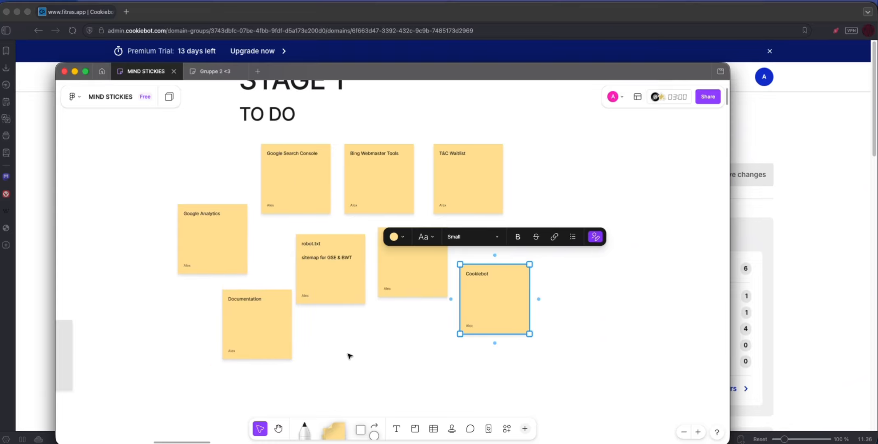
scroll(349, 355, down, 5)
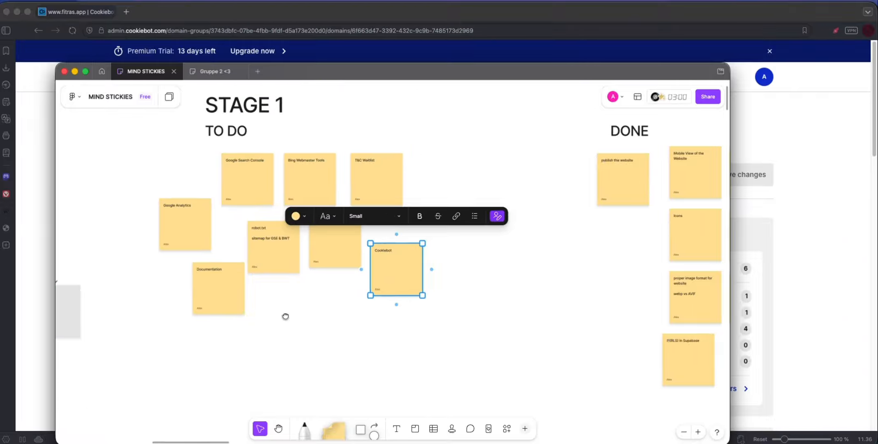
drag(271, 244, 310, 282)
click(591, 303)
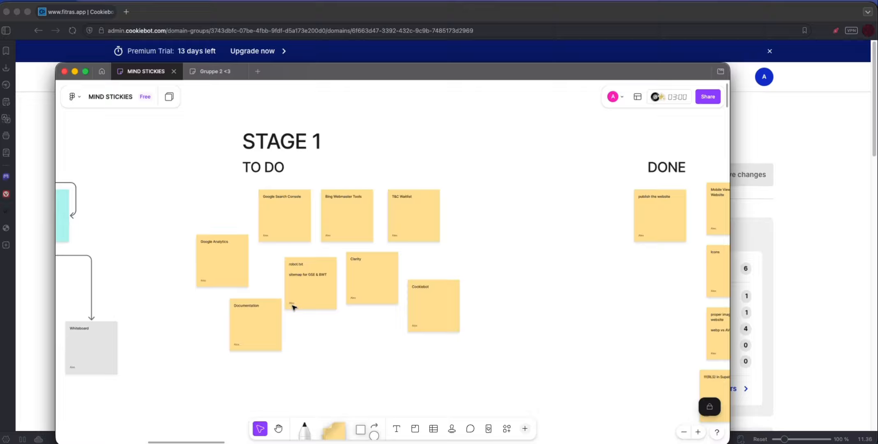
scroll(319, 310, down, 2)
scroll(319, 310, up, 3)
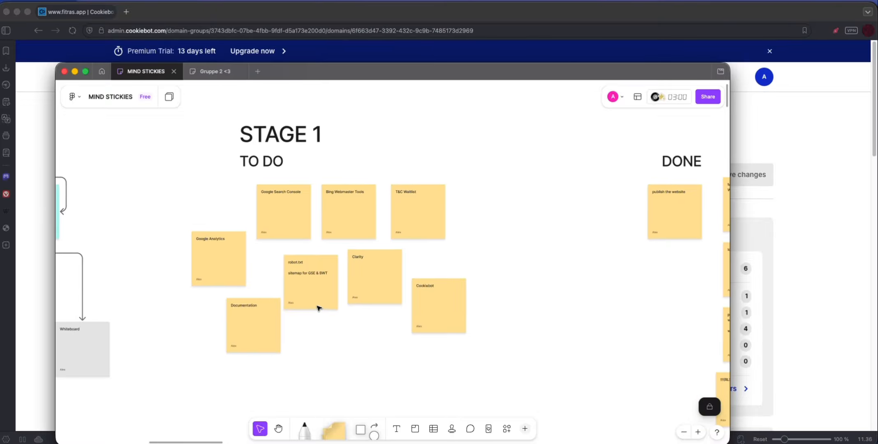
scroll(319, 309, left, 1)
click(393, 265)
scroll(370, 273, right, 3)
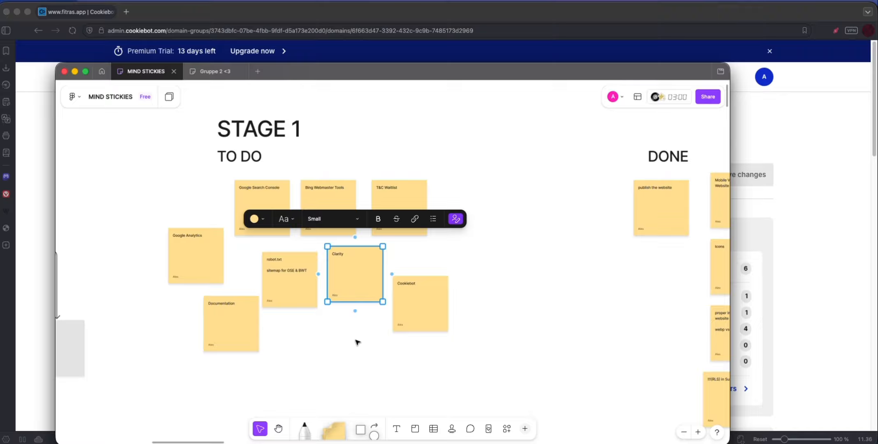
scroll(329, 345, right, 1)
click(314, 350)
drag(340, 284, 627, 265)
click(539, 263)
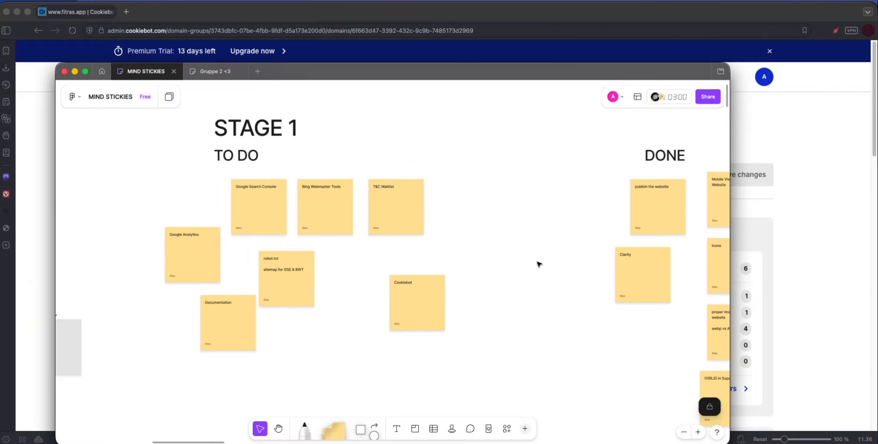
drag(179, 250, 640, 350)
drag(470, 289, 494, 296)
Step: Rearrange the TO DO notes: T&C Waitlist beside Google Search Console, Documentation below it, and robot.txt next to Documentation
click(416, 211)
drag(417, 211, 205, 219)
drag(251, 322, 214, 285)
click(321, 342)
click(308, 286)
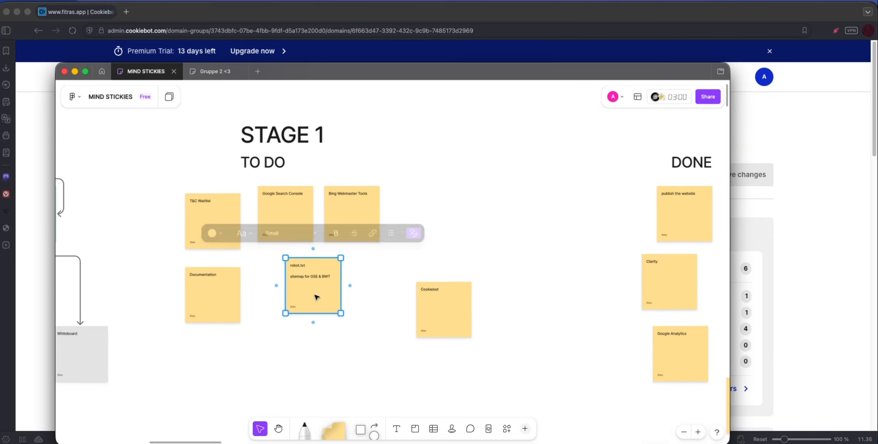
drag(308, 286, 290, 291)
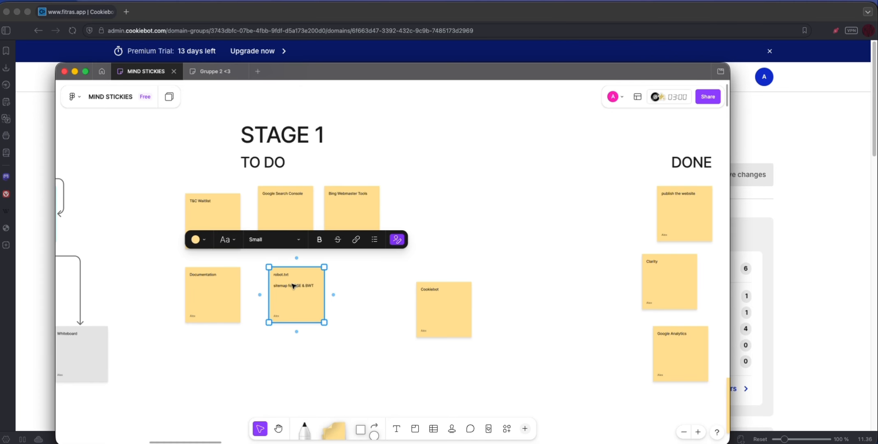
Step: Move the Cookiebot sticky note beside the robot.txt note in the To Do area, and minimize the whiteboard window
click(269, 199)
click(337, 212)
click(293, 214)
click(338, 217)
click(400, 229)
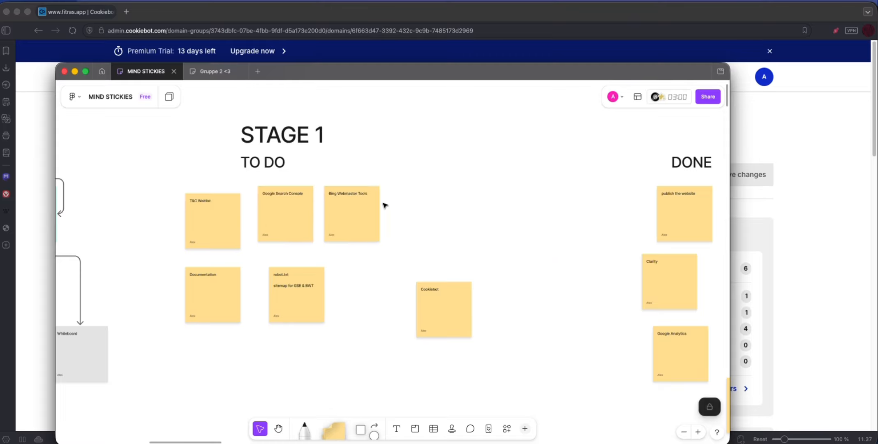
drag(460, 314, 413, 300)
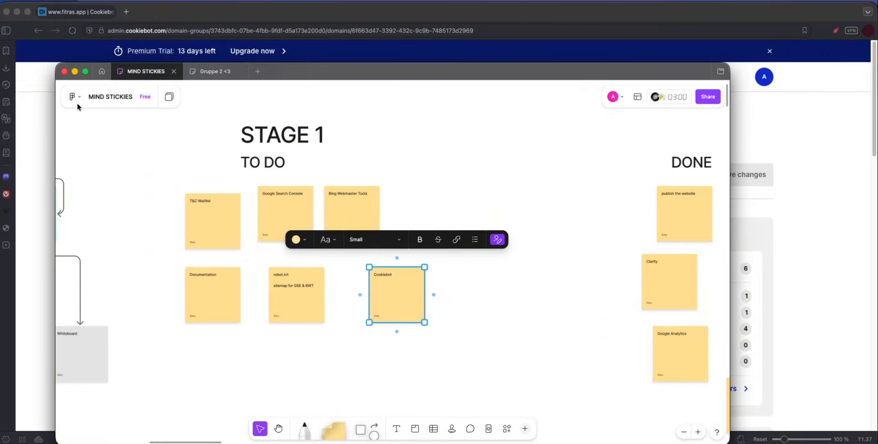
click(74, 72)
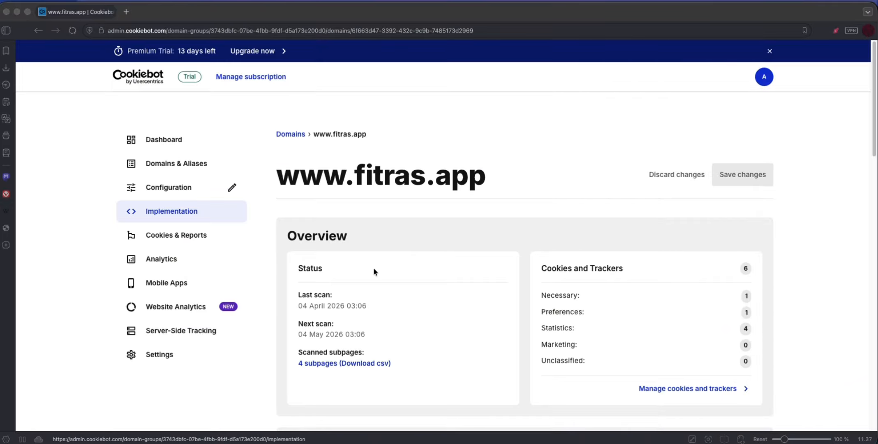
click(140, 73)
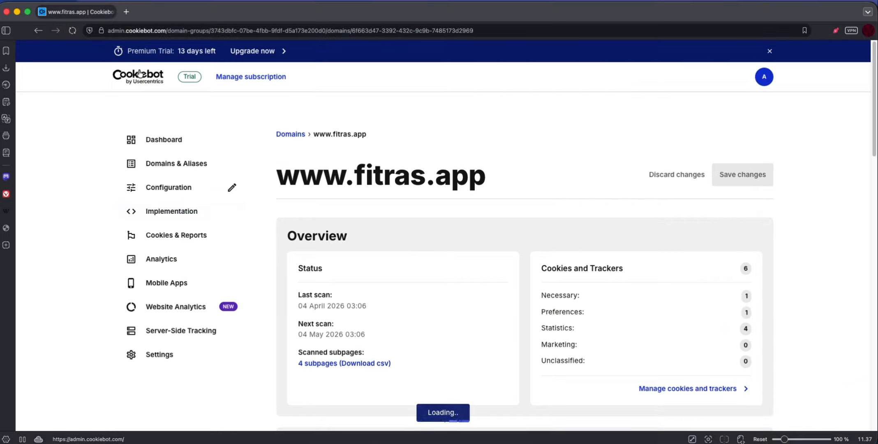
scroll(356, 291, down, 2)
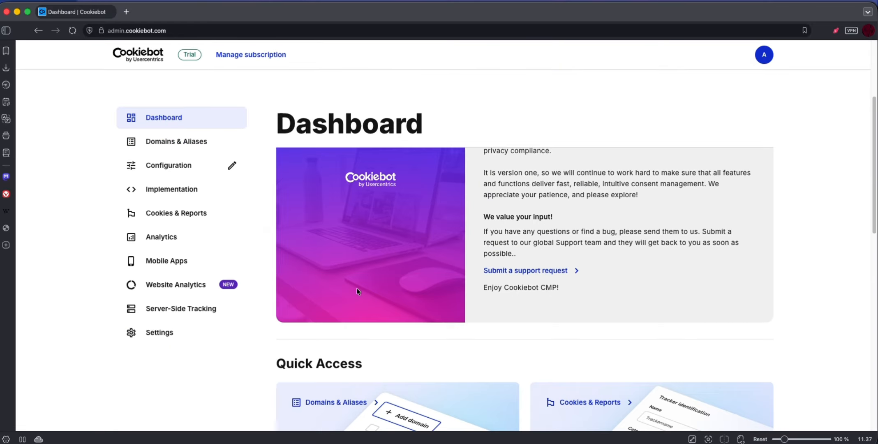
click(176, 143)
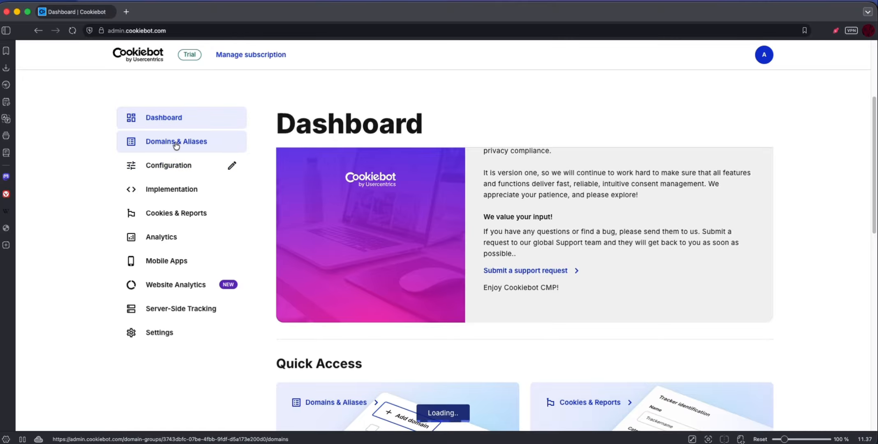
scroll(460, 301, down, 2)
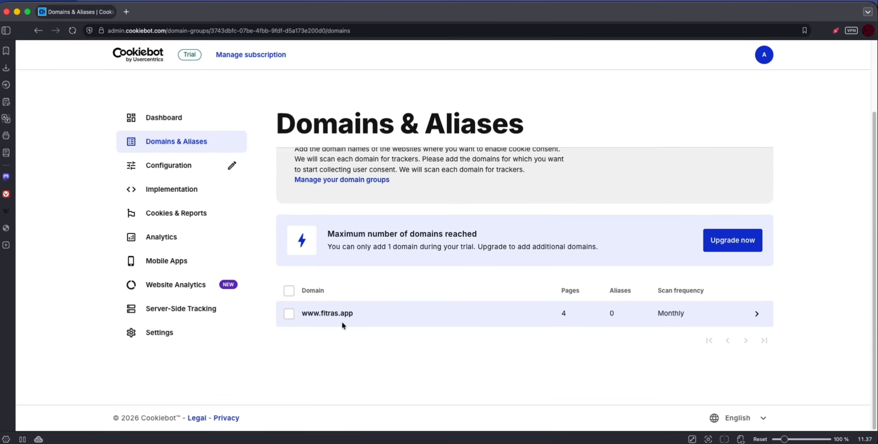
click(320, 315)
Step: Examine the domain's scan settings, manual scan option, scan status and cookie and tracker overview
scroll(320, 317, down, 3)
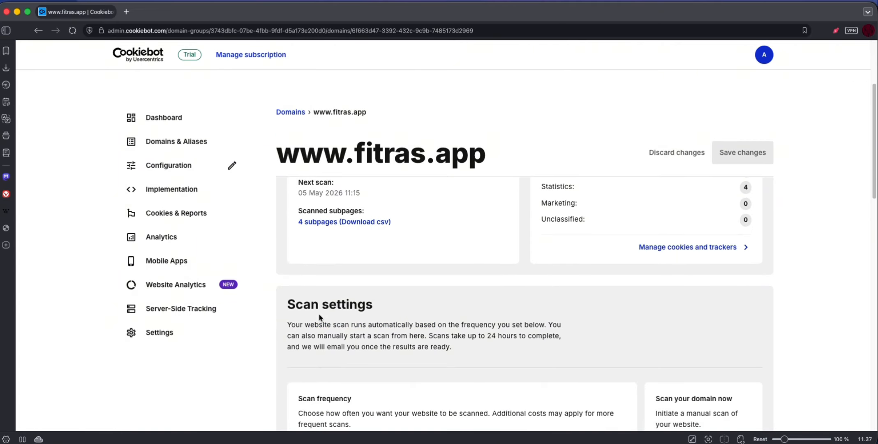
scroll(320, 318, down, 3)
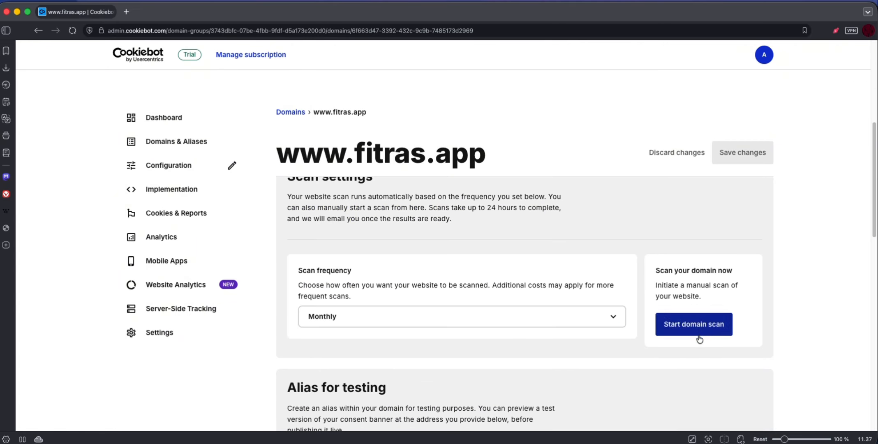
click(672, 333)
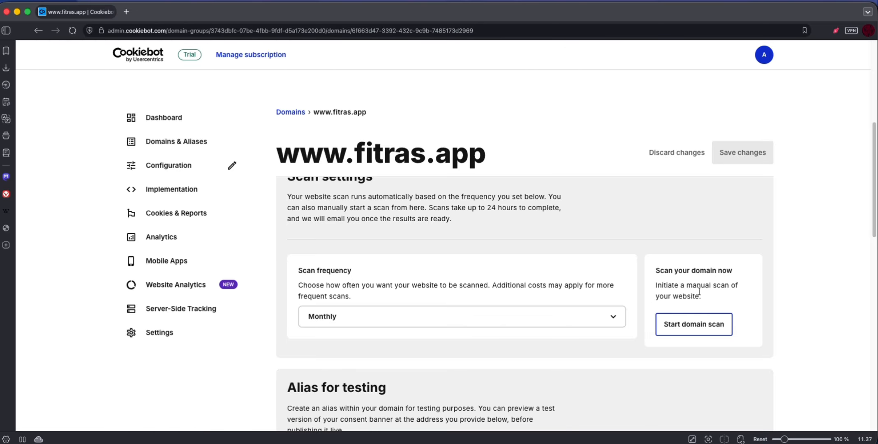
scroll(647, 315, up, 2)
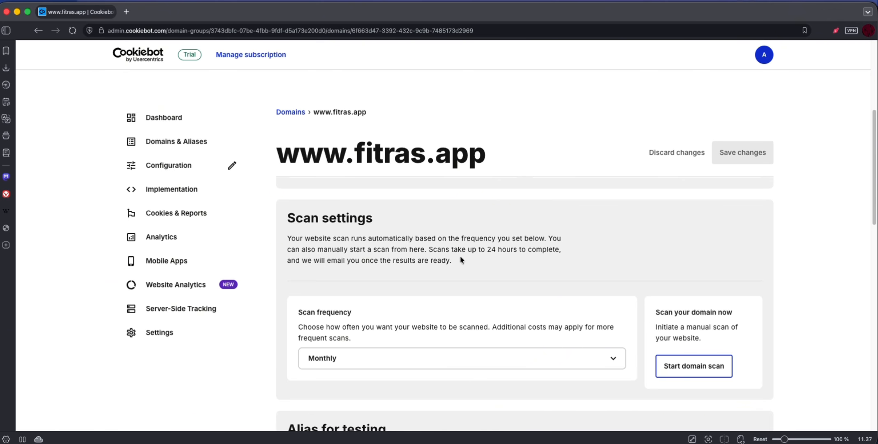
drag(424, 255, 493, 259)
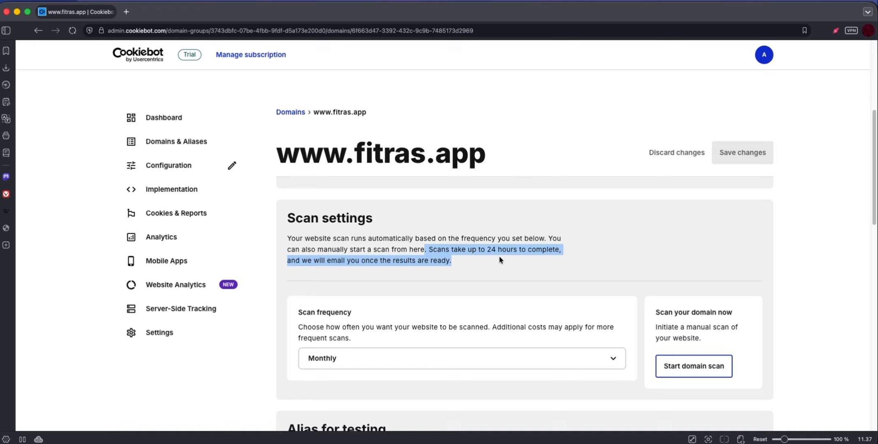
scroll(493, 259, up, 2)
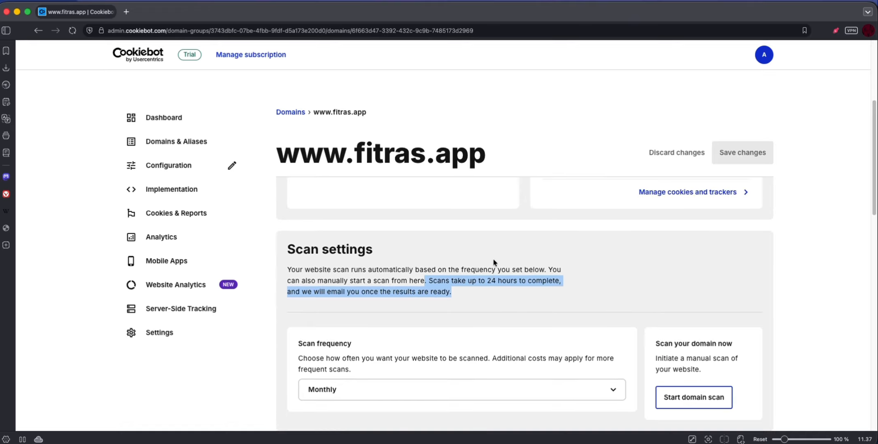
scroll(493, 260, up, 8)
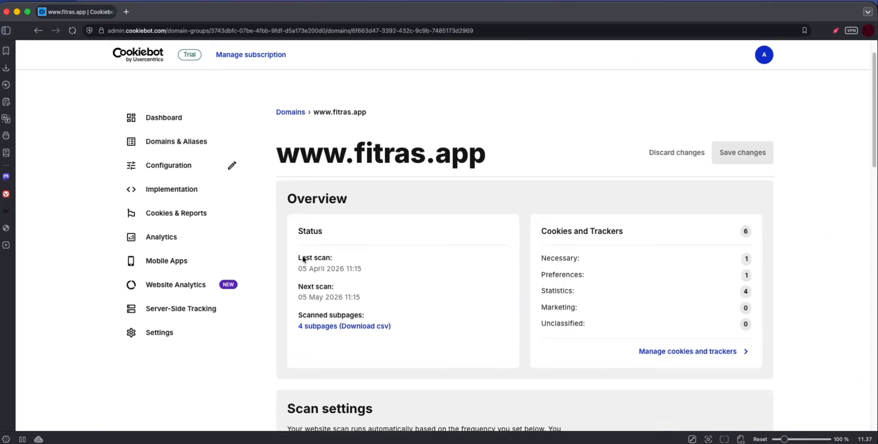
drag(546, 245, 638, 239)
click(774, 239)
Step: Open the cookies and trackers report and examine the names and categories of the trackers found on the website
click(668, 351)
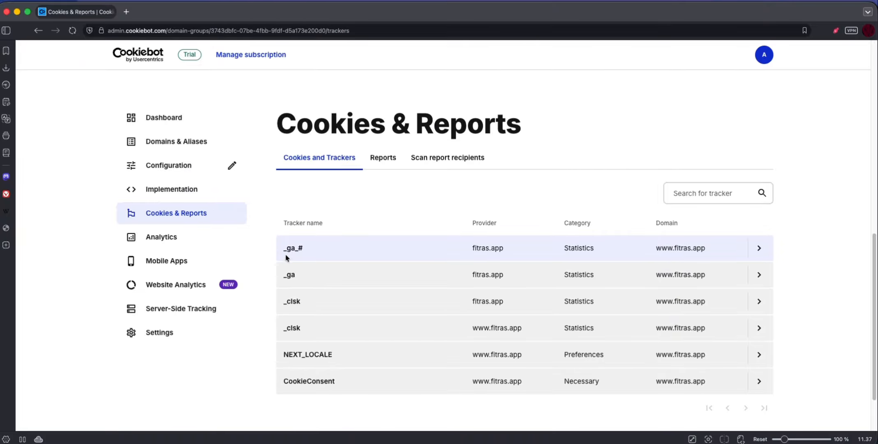
drag(286, 248, 299, 248)
click(287, 275)
drag(287, 304, 278, 345)
scroll(292, 352, down, 1)
click(294, 341)
click(342, 340)
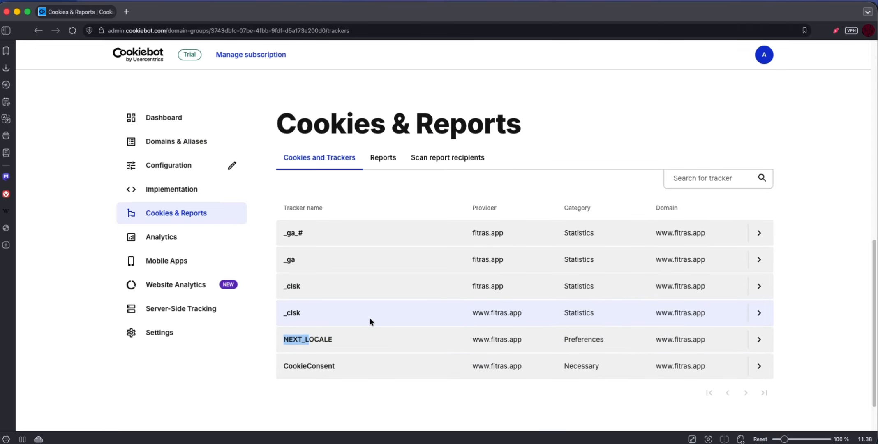
scroll(371, 320, down, 4)
scroll(371, 322, up, 10)
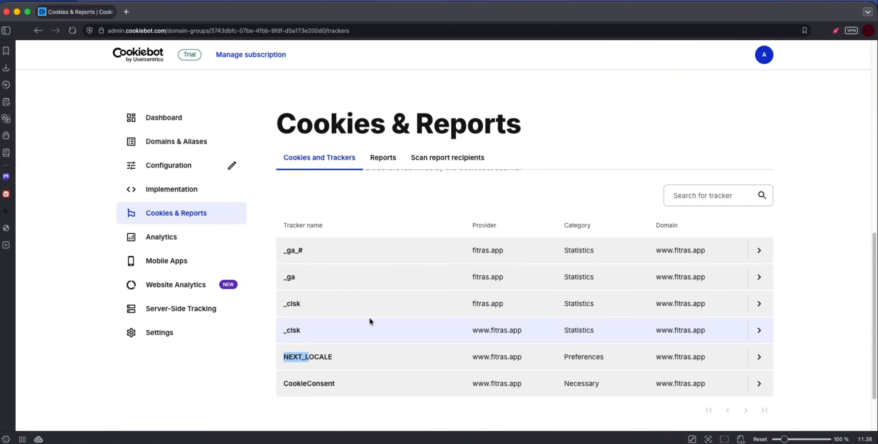
scroll(370, 321, up, 15)
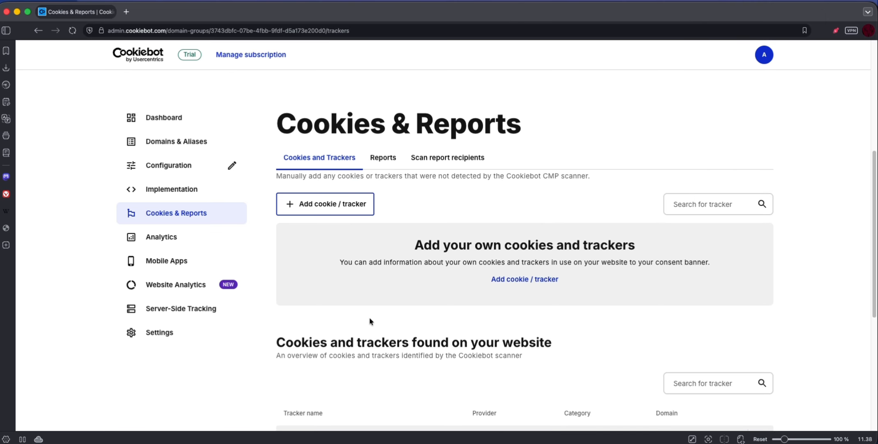
Step: Load fitras.app in a new browser tab and check the page down to the footer for the cookie banner
click(128, 12)
text(fit)
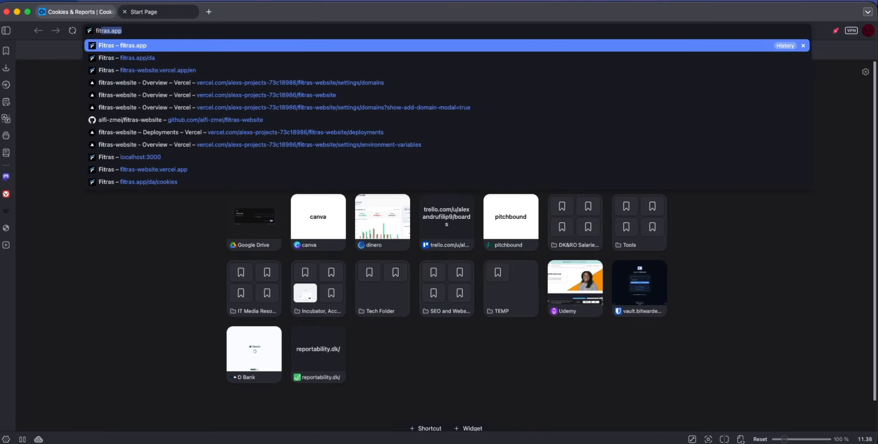
key(Return)
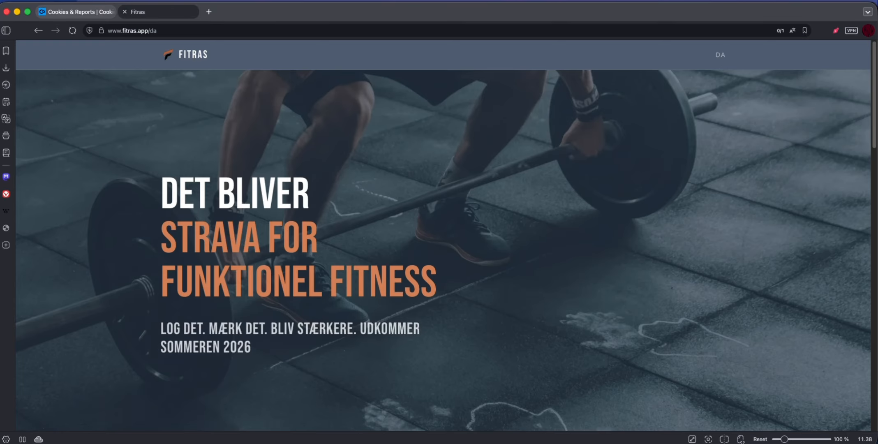
scroll(374, 274, down, 20)
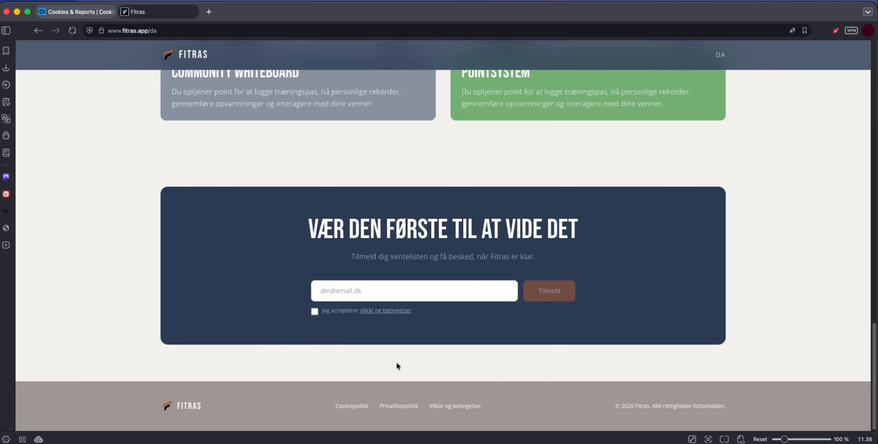
Step: Switch to Visual Studio Code and send Claude Code: "You implemented the cookiebot banner, but when I access the website, the banner doesn't load"
click(430, 442)
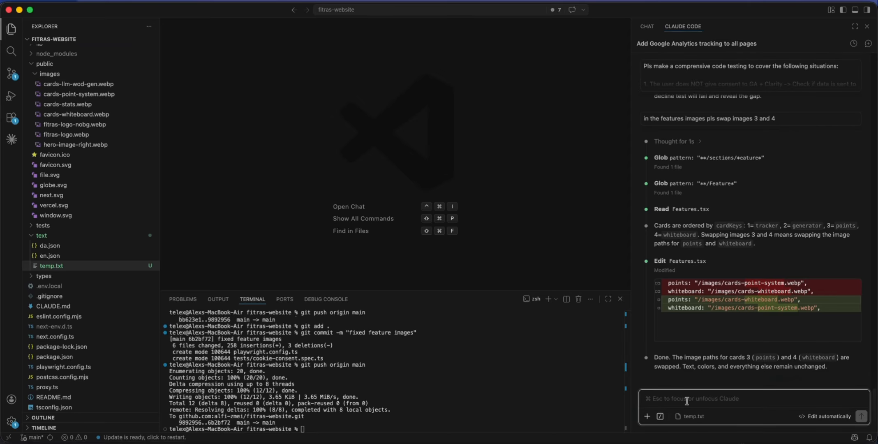
text(I hav)
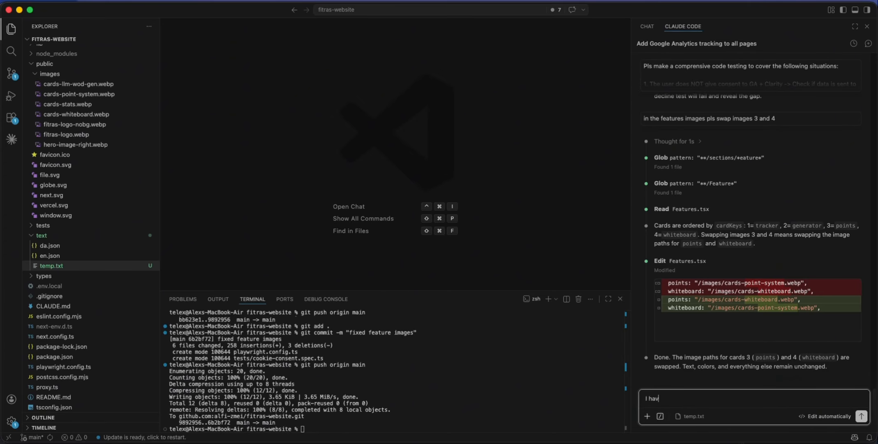
text(e implementred the cook)
key(BackSpace)
key(BackSpace)
key(BackSpace)
key(BackSpace)
key(BackSpace)
key(BackSpace)
key(BackSpace)
key(BackSpace)
key(BackSpace)
key(BackSpace)
key(BackSpace)
key(BackSpace)
key(BackSpace)
key(BackSpace)
key(BackSpace)
key(BackSpace)
key(BackSpace)
key(BackSpace)
text(You implemented the cookiebot banner)
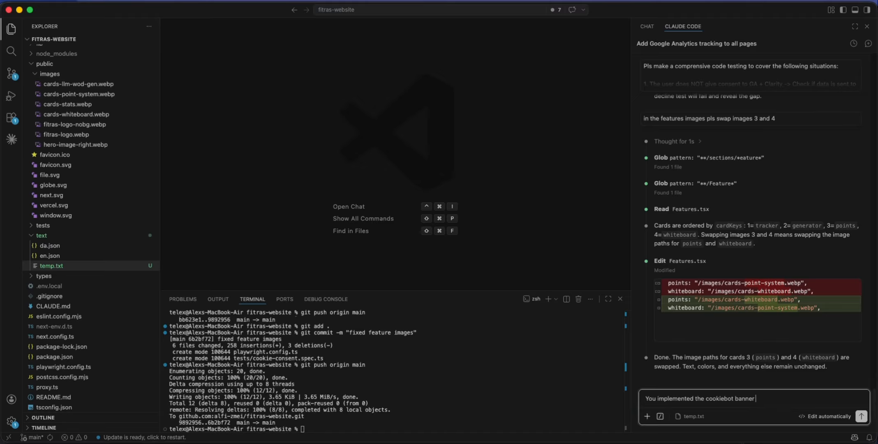
text(, but When I)
key(BackSpace)
key(BackSpace)
key(BackSpace)
key(BackSpace)
text(when I access the website, the )
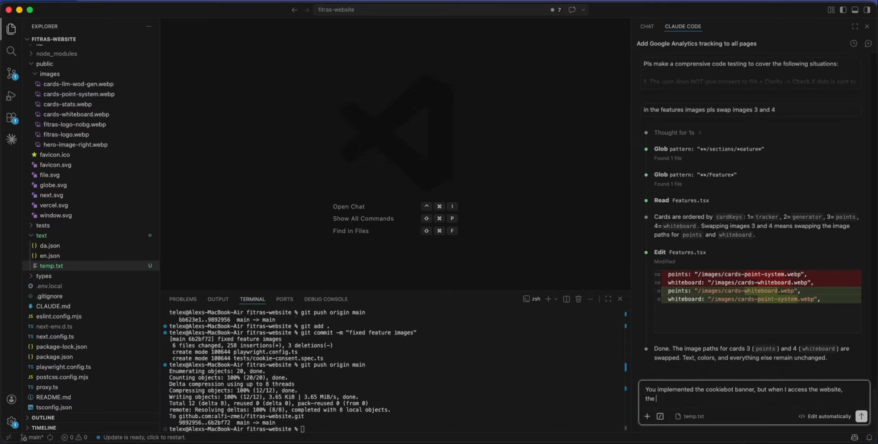
text(banned)
key(BackSpace)
key(BackSpace)
key(BackSpace)
text(doesn't load)
key(Return)
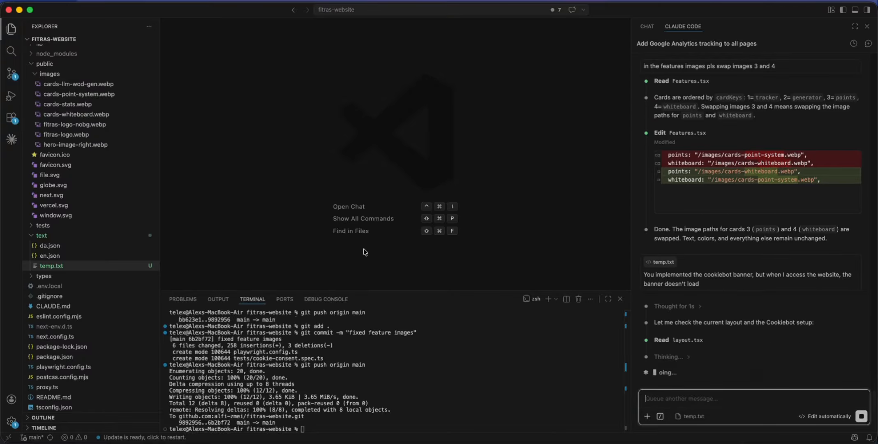
Step: Delete temp.txt from the project's text folder
right_click(67, 267)
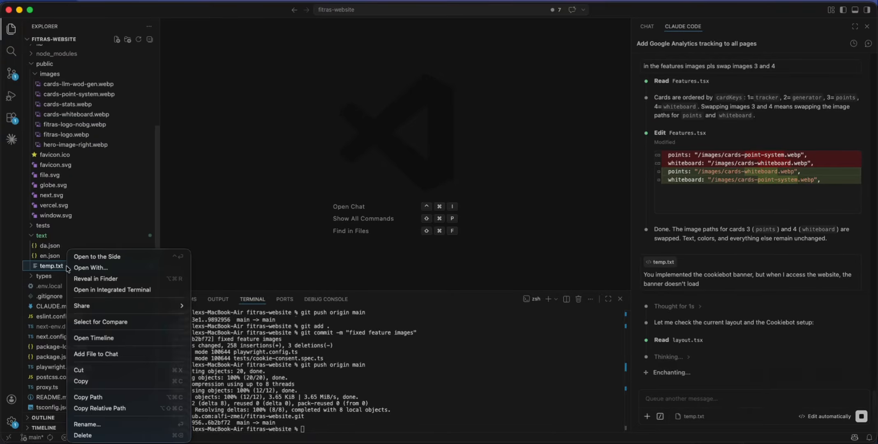
click(87, 436)
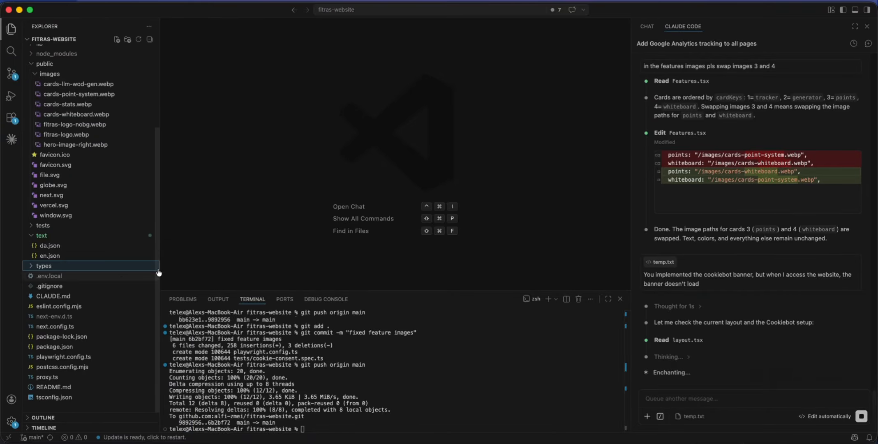
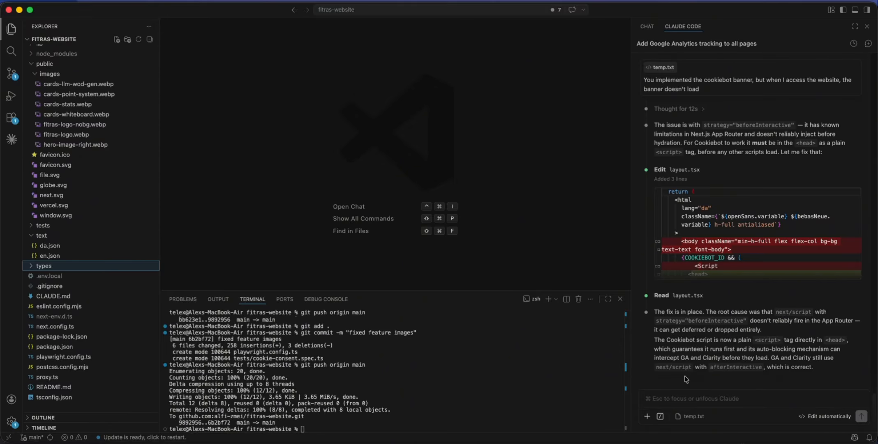
click(668, 397)
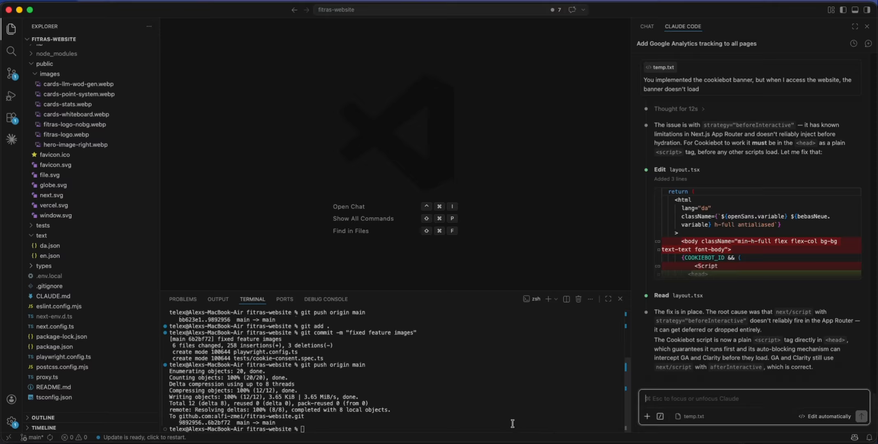
Step: Stage all project changes in the terminal with git add
click(302, 430)
key(Up)
key(Up)
key(Up)
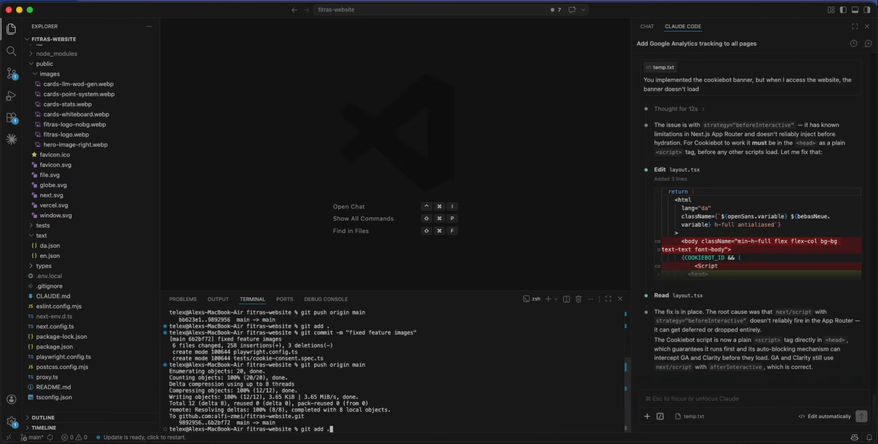
key(Return)
Step: Commit the staged changes with the message "claude - cookiebot fix"
key(Up)
key(Up)
key(Up)
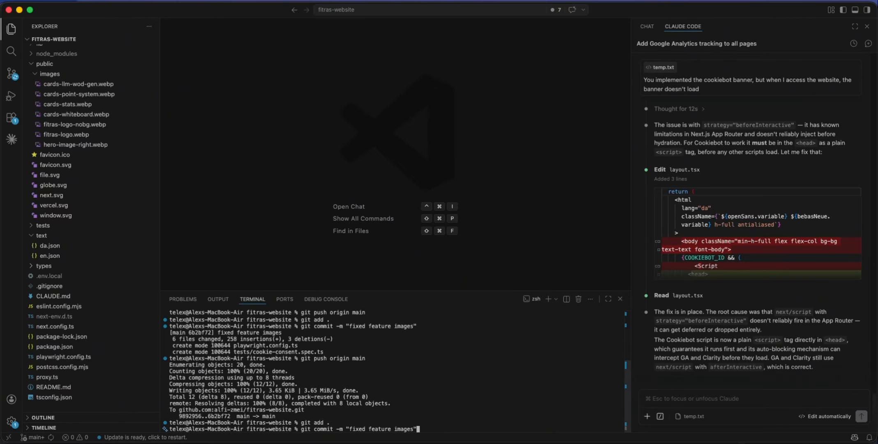
key(BackSpace)
key(BackSpace)
key(BackSpace)
key(BackSpace)
key(BackSpace)
key(BackSpace)
key(BackSpace)
key(BackSpace)
key(BackSpace)
key(BackSpace)
key(BackSpace)
key(BackSpace)
key(BackSpace)
key(BackSpace)
key(BackSpace)
key(BackSpace)
key(BackSpace)
key(BackSpace)
key(BackSpace)
key(BackSpace)
key(BackSpace)
text(claude - cookiebot fix")
key(Return)
Step: Push the commit to the remote repository with git push origin main
key(Up)
key(Up)
key(Up)
key(Return)
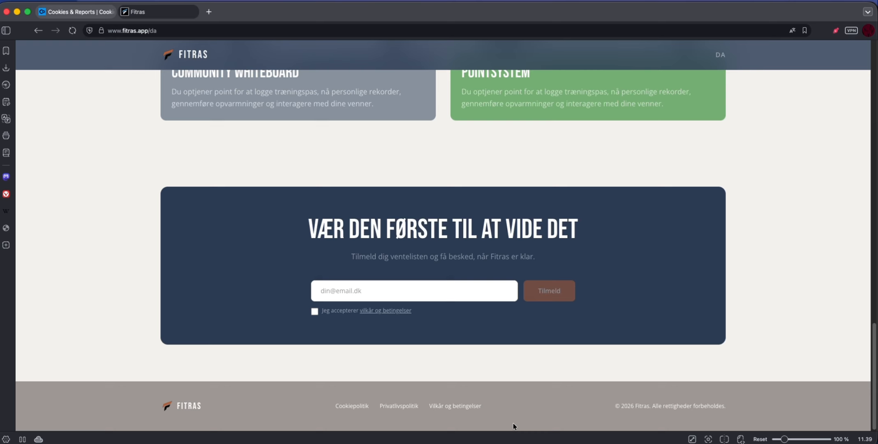
Step: Switch to the browser and open the Vercel projects overview in a new tab
key(super+t)
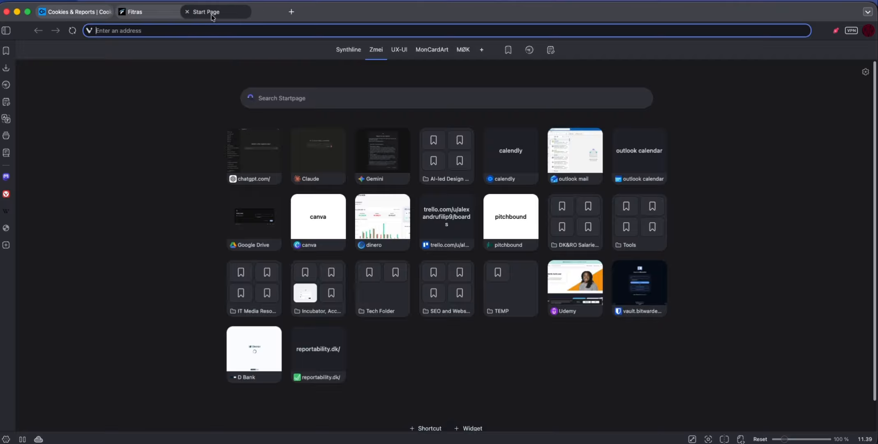
text(vie)
key(Return)
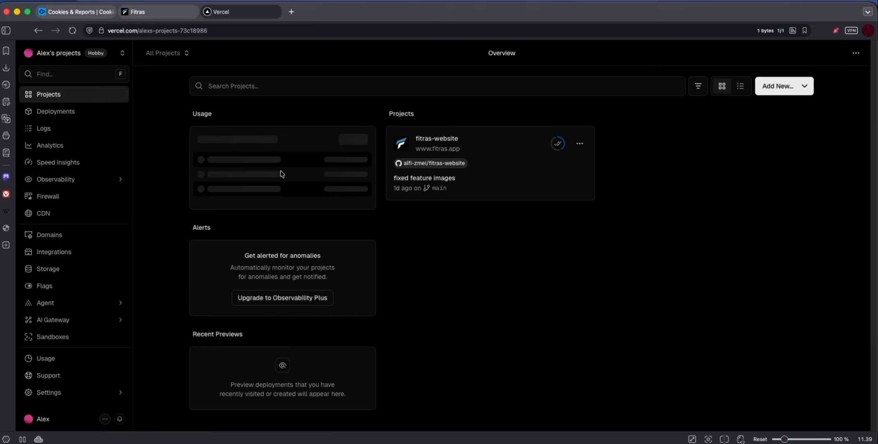
Step: Open the deployments list and check the build of the "claude - cookiebot fix" commit
click(49, 112)
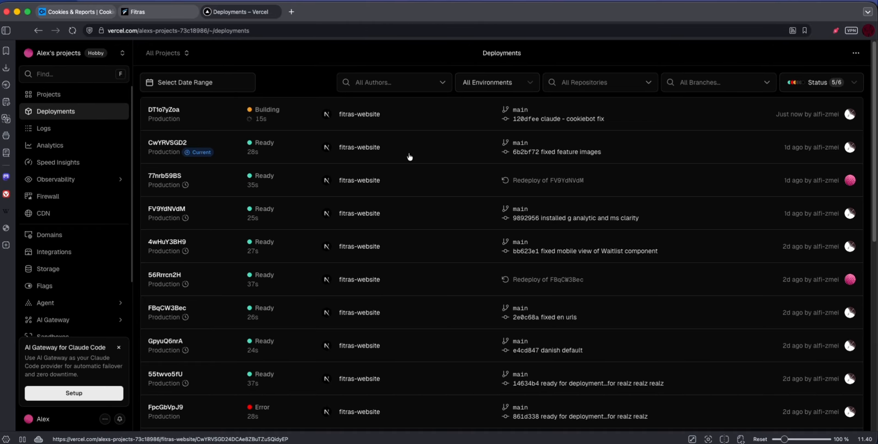
click(134, 14)
click(234, 11)
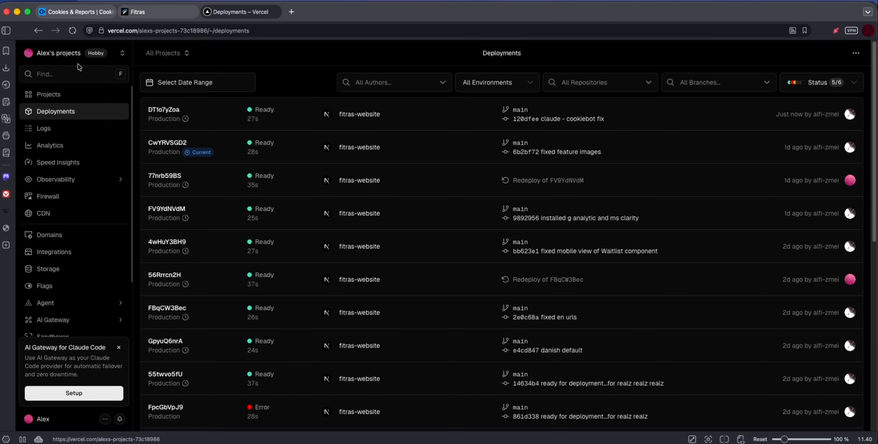
Step: Reload the Fitras site and check the top of the homepage for the cookie banner
click(137, 11)
click(72, 32)
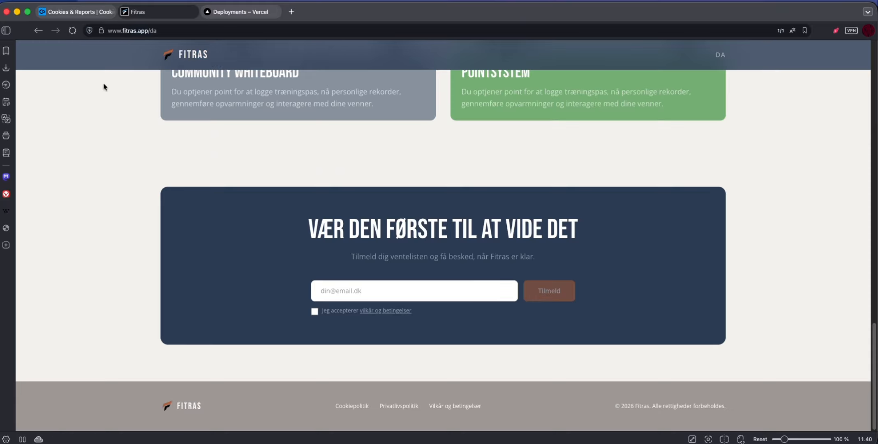
key(super+r)
scroll(109, 114, up, 20)
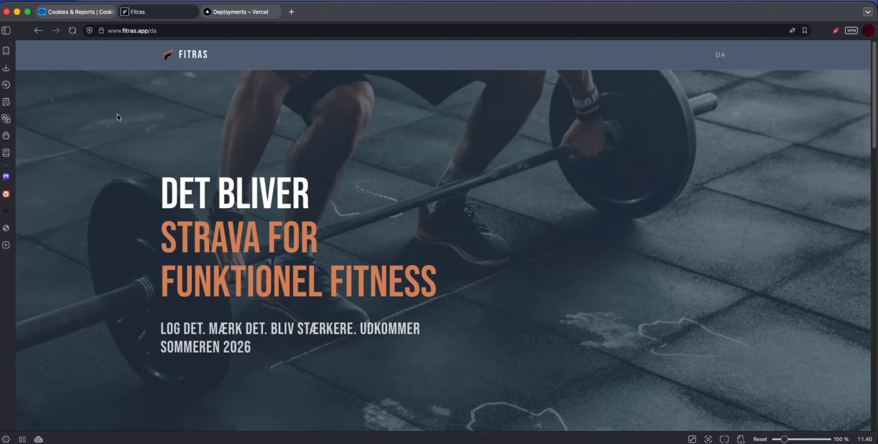
Step: Switch to Visual Studio Code and send Claude Code the message "i pushed your fix, but the cookiebot is still not present"
key(super+Tab)
click(668, 402)
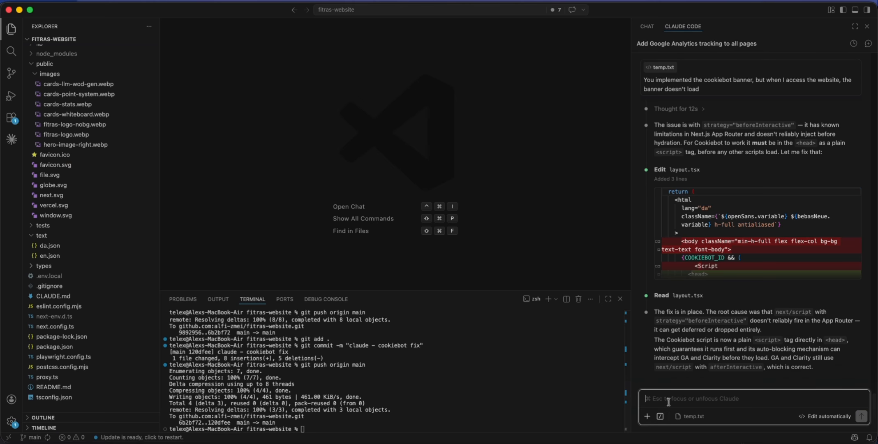
text(i pushed )
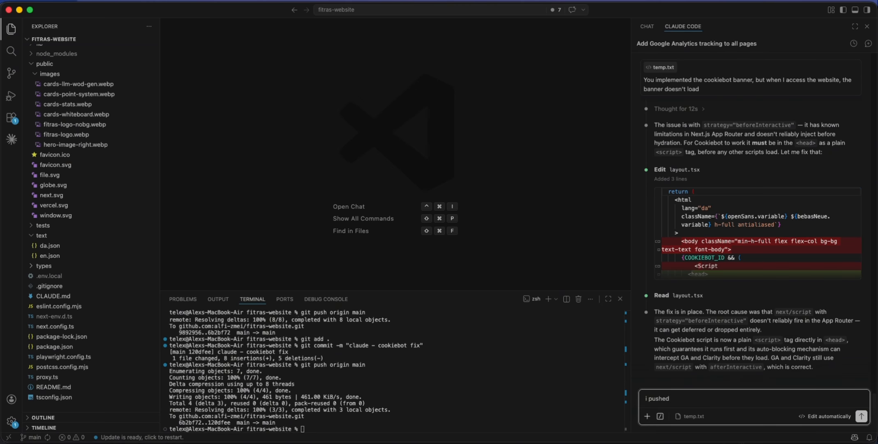
text(you)
text(r fix, but)
text( th)
text(the c)
text(ookiebot )
text(is still not )
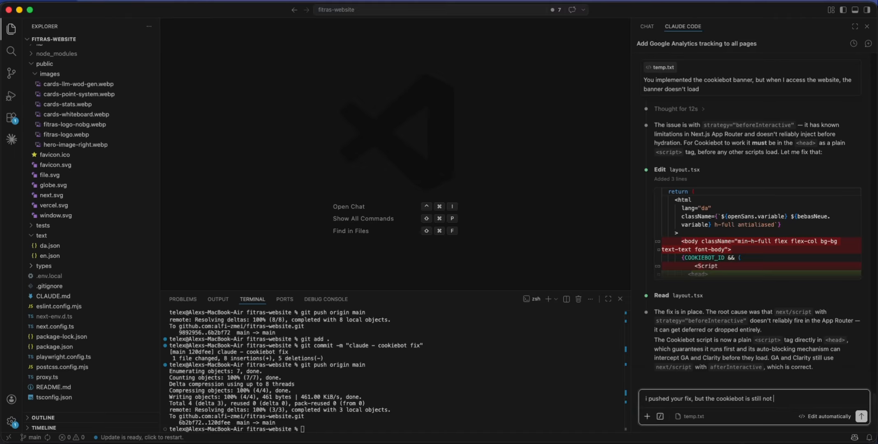
text(present)
key(Return)
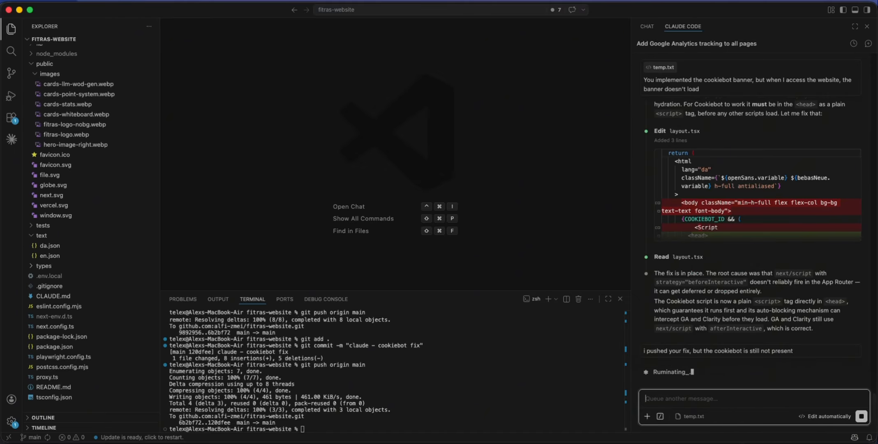
Step: Open .env.local and select the first line, which defines the NEXT_PUBLIC_COOKIEBOT_ID variable
click(49, 276)
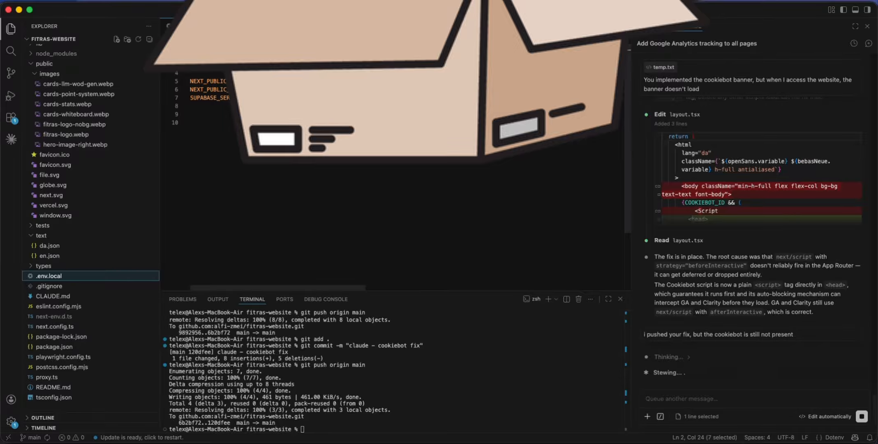
drag(392, 48, 203, 48)
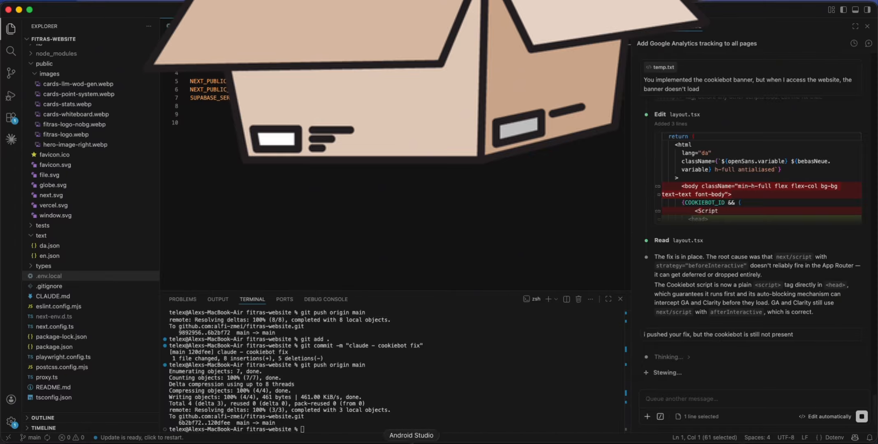
click(329, 89)
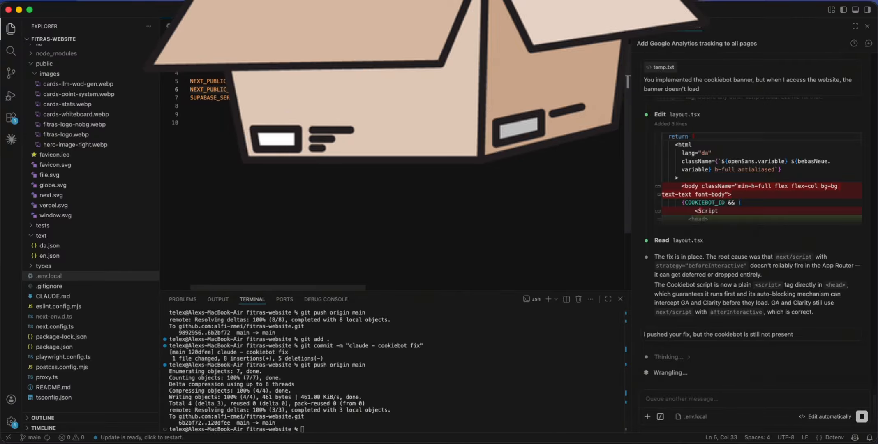
click(328, 135)
Step: Switch to the browser and open the fitras-website project from the Vercel projects overview
click(276, 442)
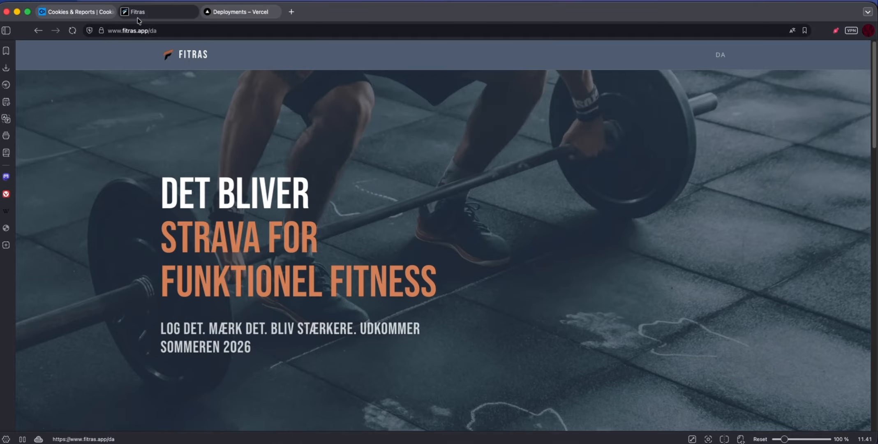
click(246, 18)
scroll(77, 243, down, 2)
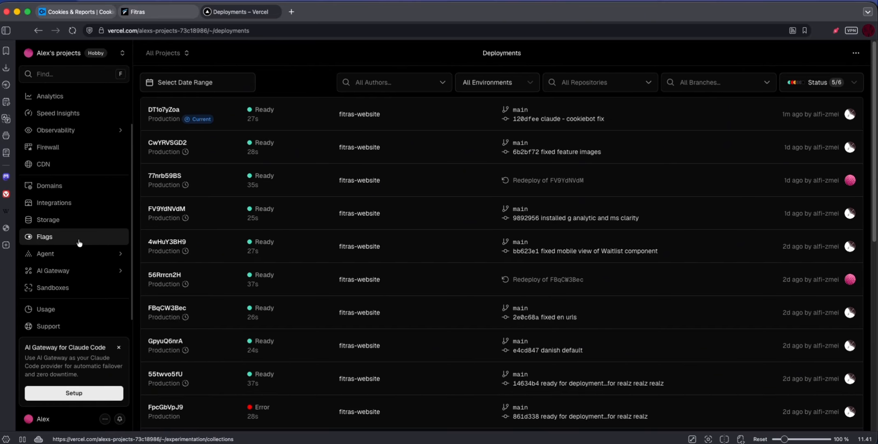
scroll(69, 196, up, 3)
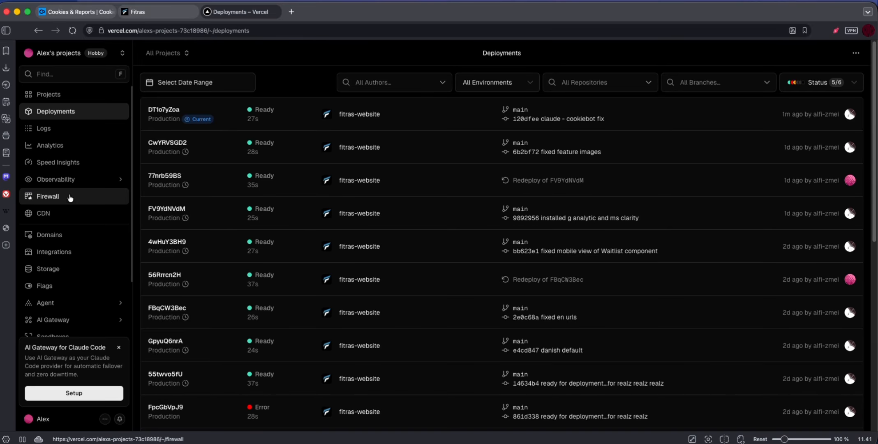
scroll(73, 264, down, 4)
scroll(73, 263, up, 4)
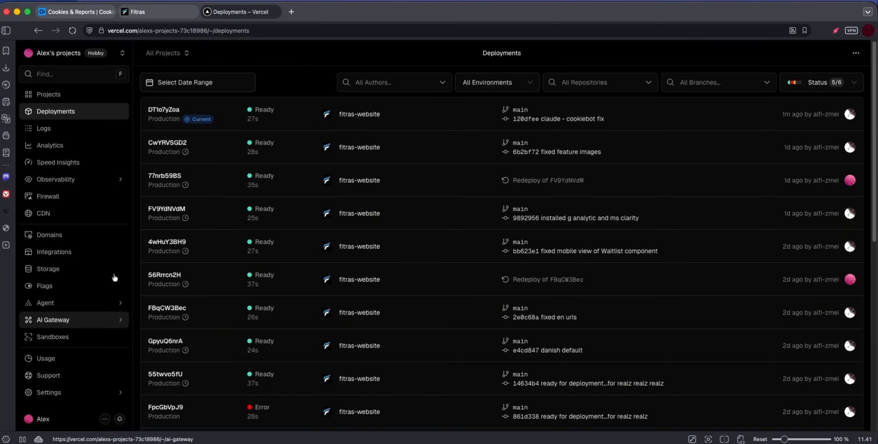
click(49, 94)
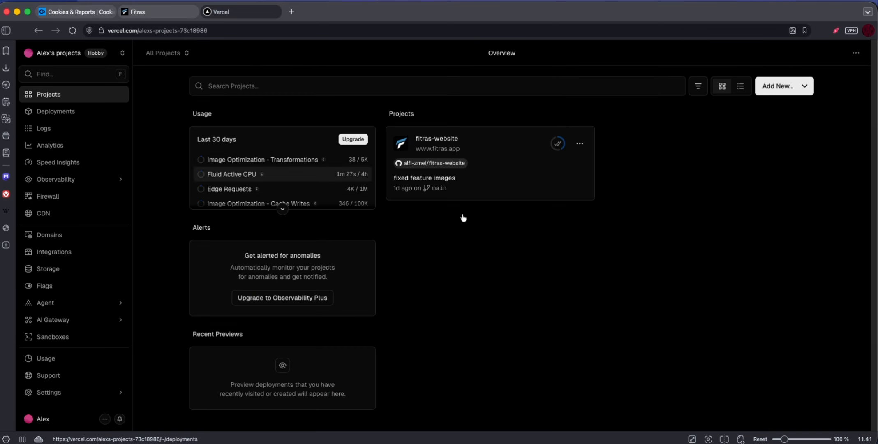
click(517, 167)
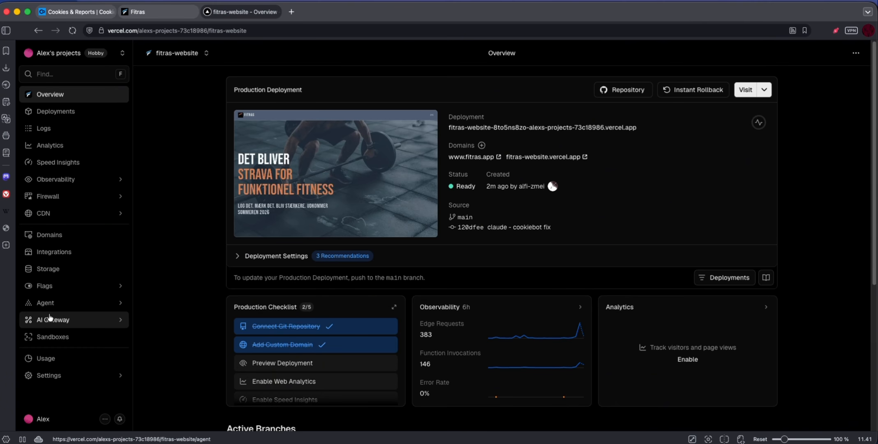
Step: Add the NEXT_PUBLIC_COOKIEBOT_ID environment variable for all environments in the project settings and redeploy to Production
click(43, 375)
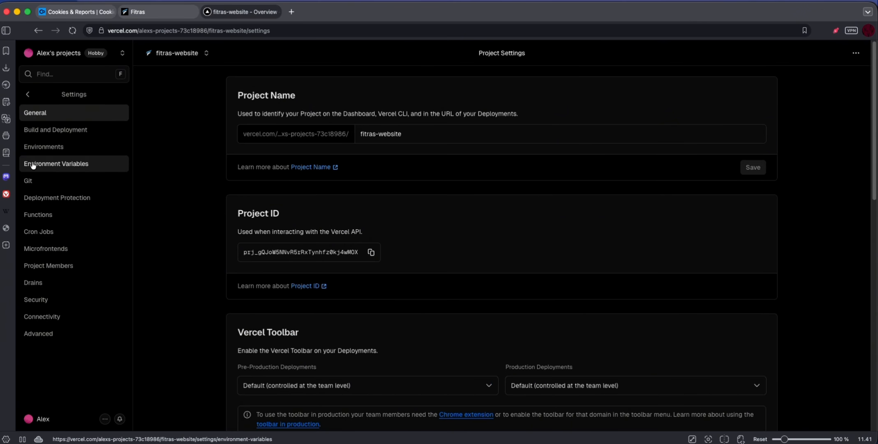
click(36, 164)
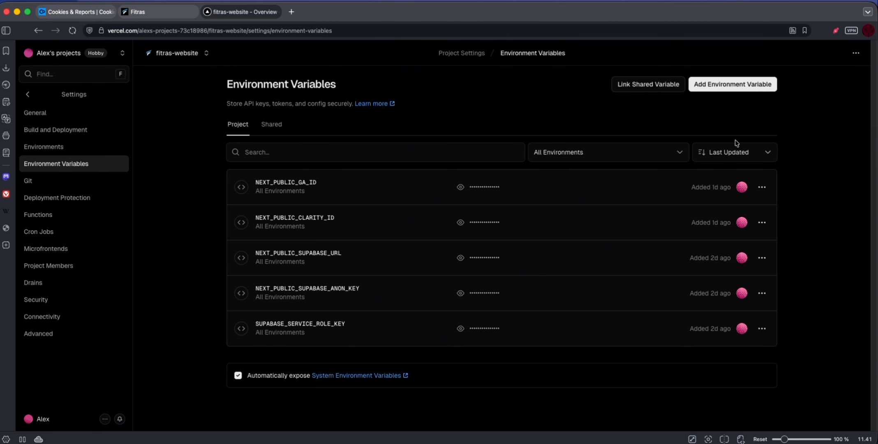
click(723, 84)
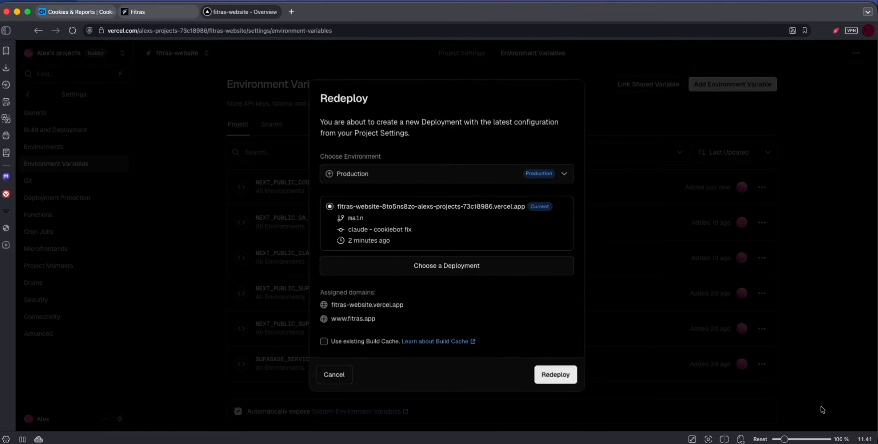
click(553, 372)
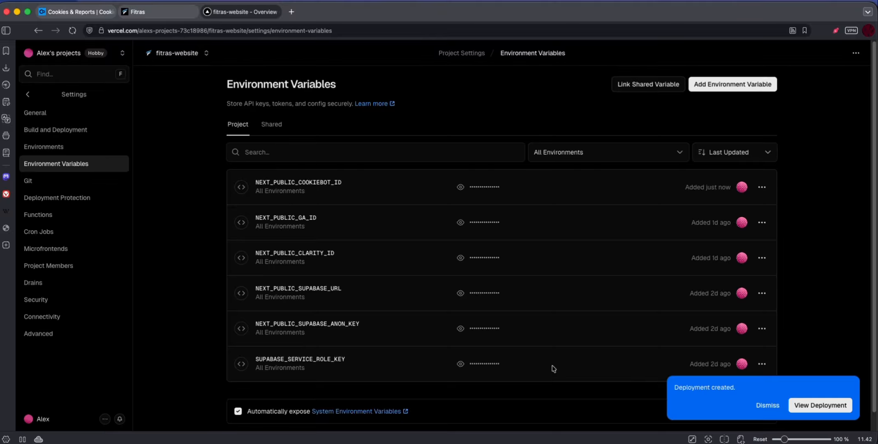
Step: Switch back to Visual Studio Code and decline Claude's request to run the curl check on localhost
click(157, 12)
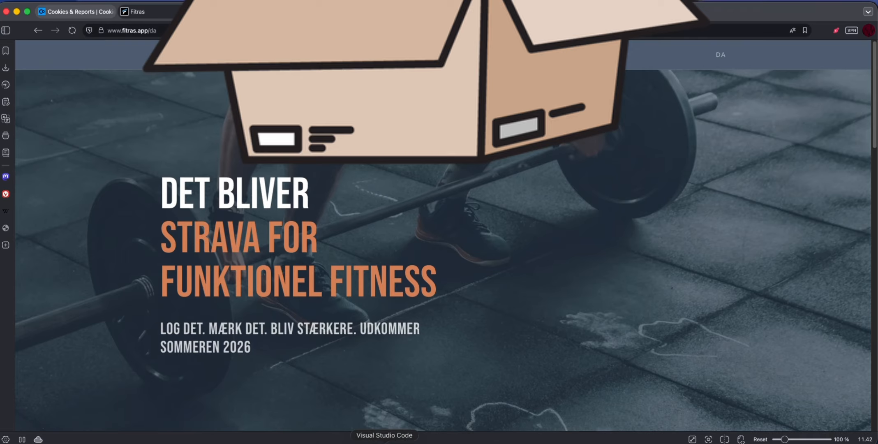
click(384, 443)
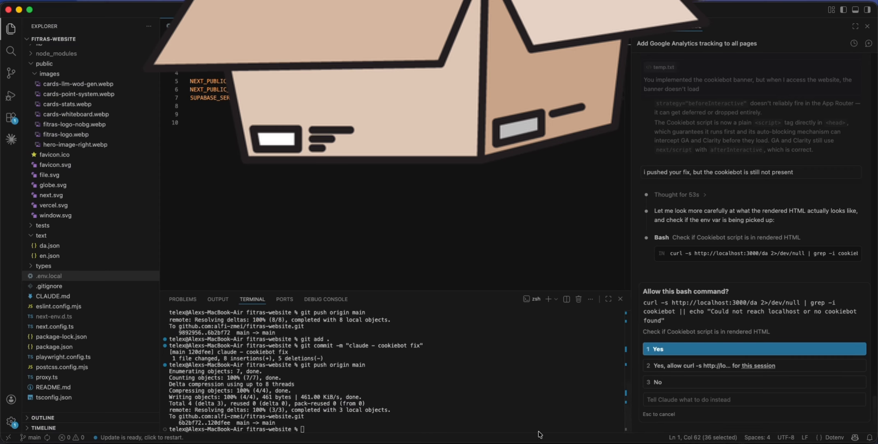
click(658, 382)
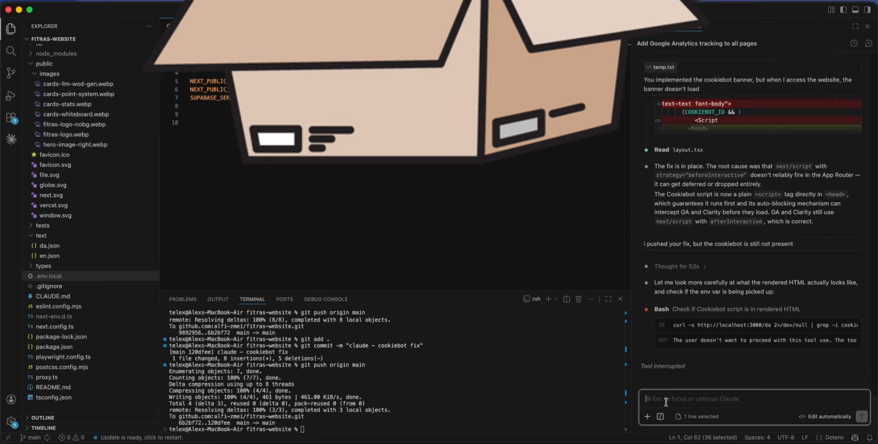
Step: Ask Claude Code to write EN and DA cookie policies based on the cookiebot ID in en.json and da.json, displayed on /en/cookie and /da/cookie pages
text(based on the cookiebot ID, h)
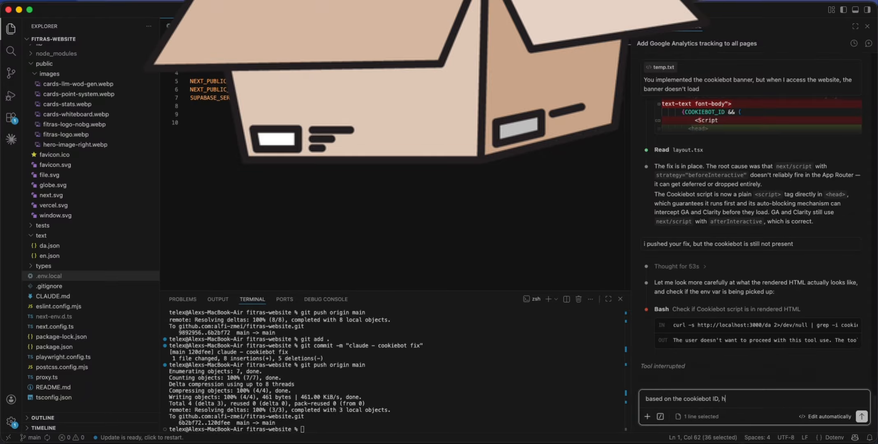
key(BackSpace)
text(pls write doen the EN and DA versions on the)
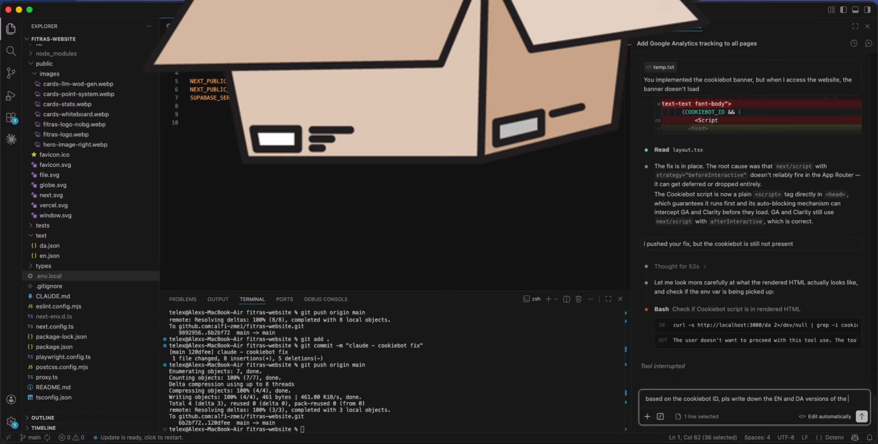
text(cookie policy (in)
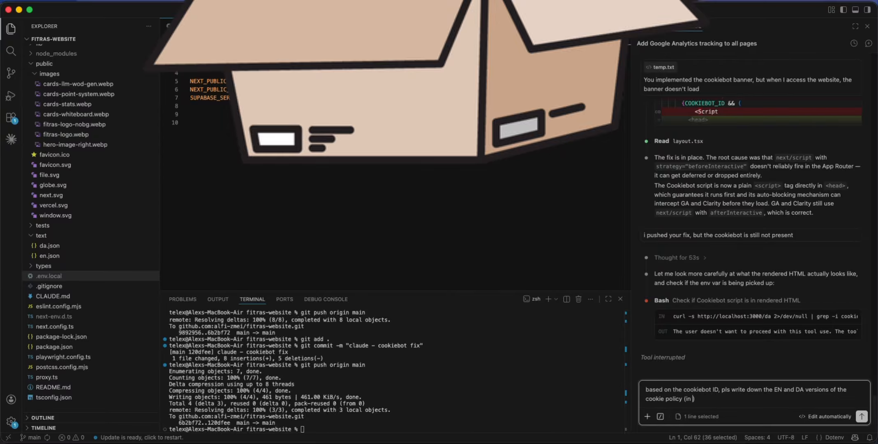
text(en.json anhd)
text(and dep)
text(play it in the)
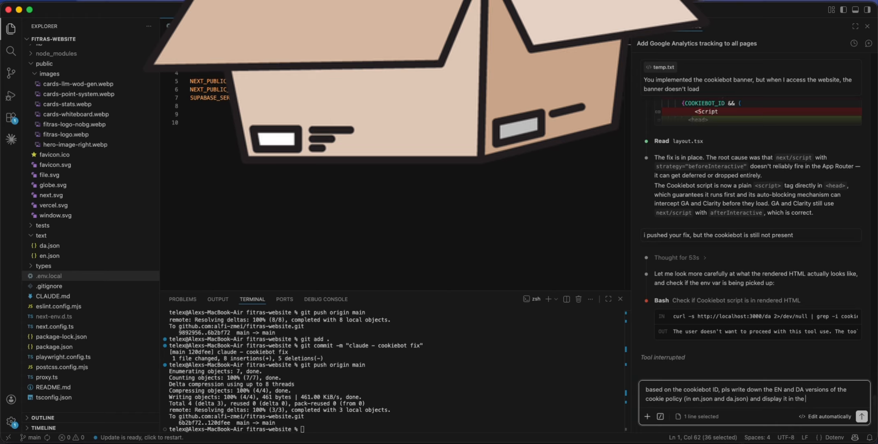
text(/en/cookie and /da)
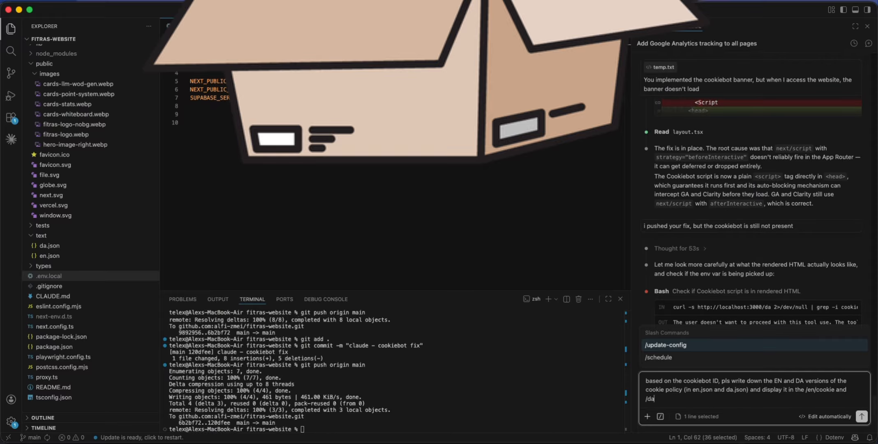
text(/cookie )
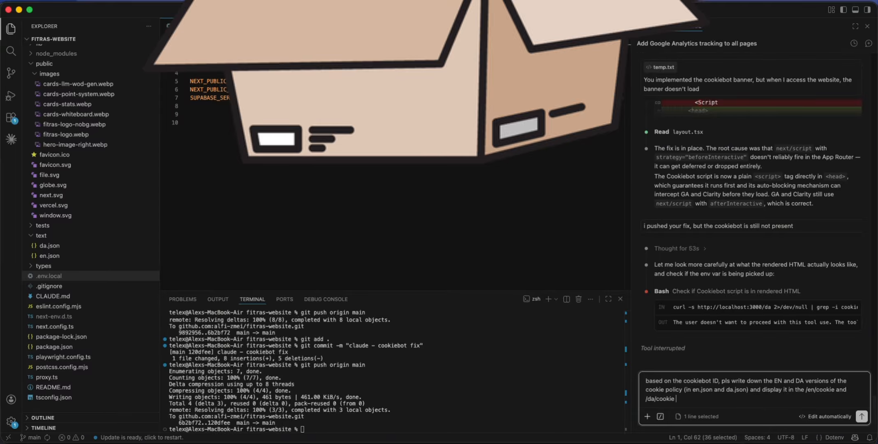
text(pages)
key(Return)
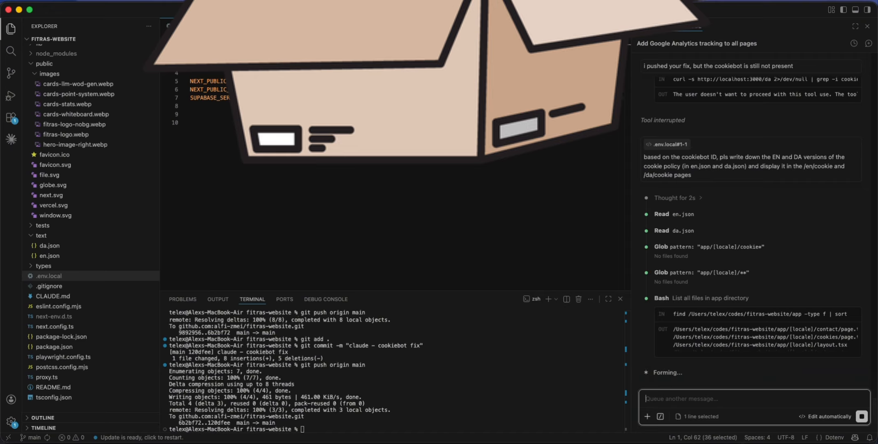
Step: Switch to Vercel in the browser and open the newest production deployment of fitras-website from the deployments list
key(super+Tab)
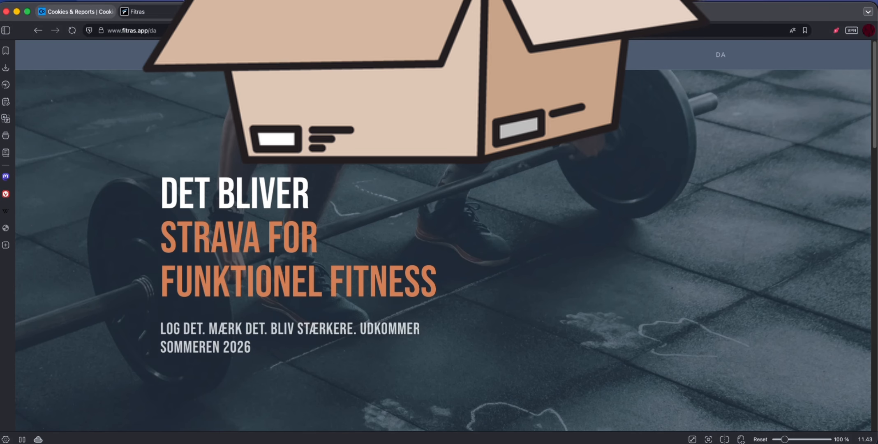
click(241, 12)
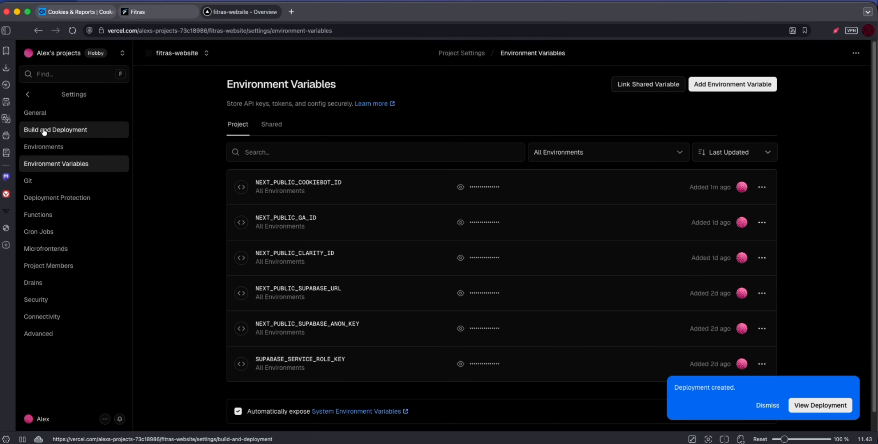
click(44, 130)
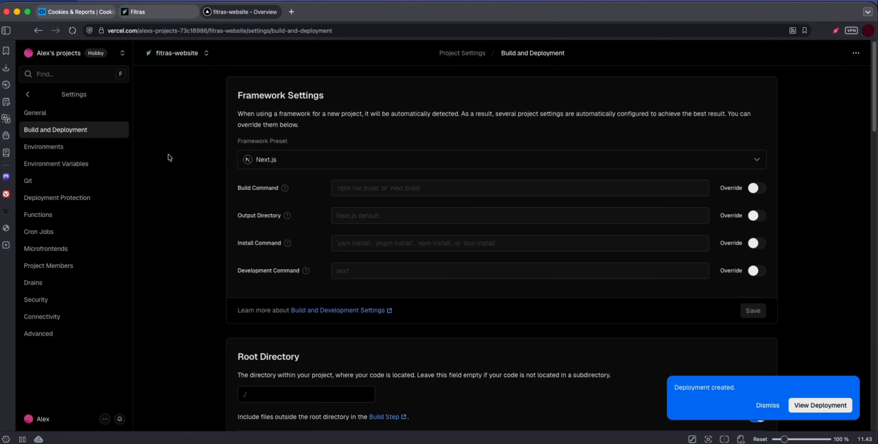
click(46, 94)
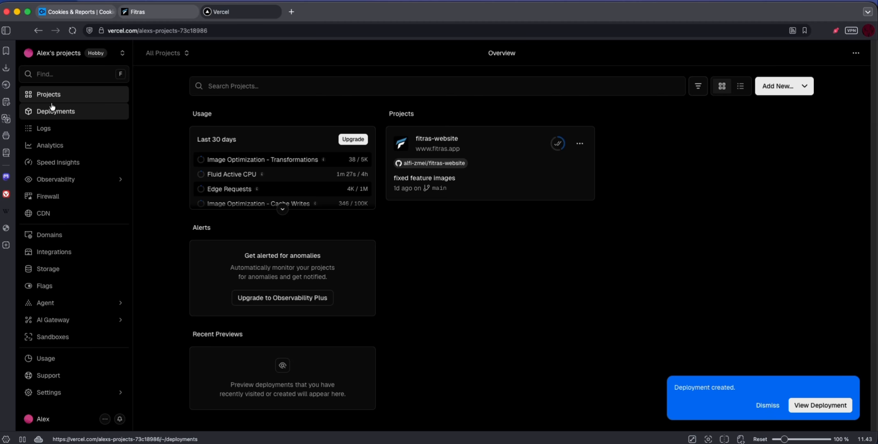
click(52, 107)
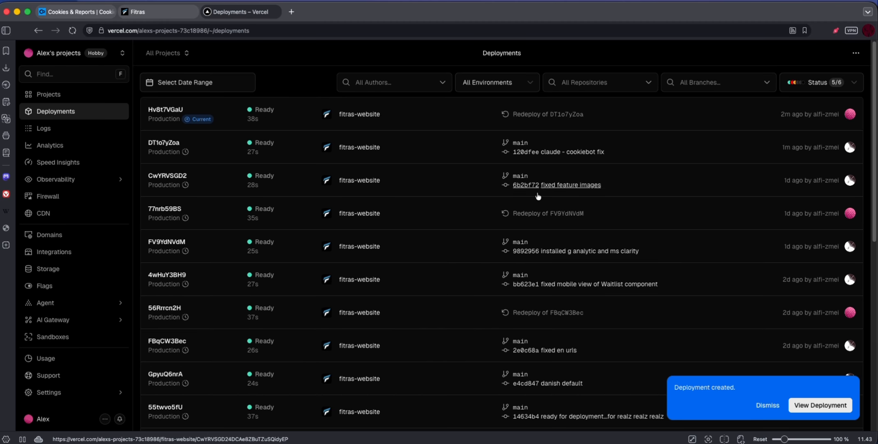
click(821, 405)
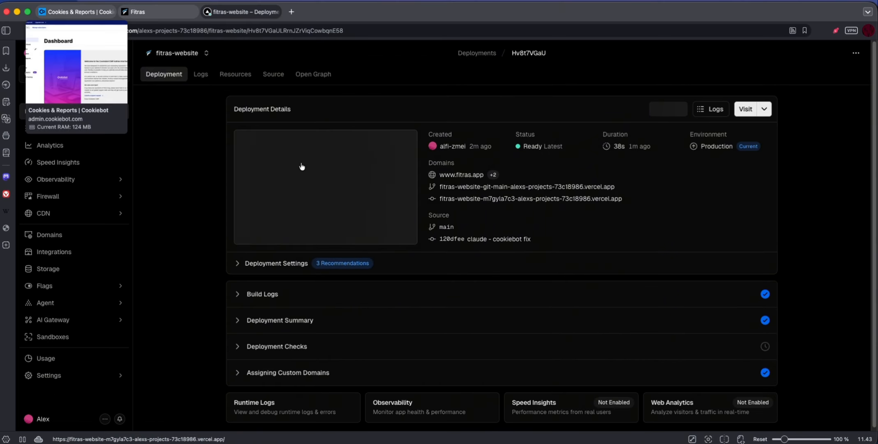
click(329, 165)
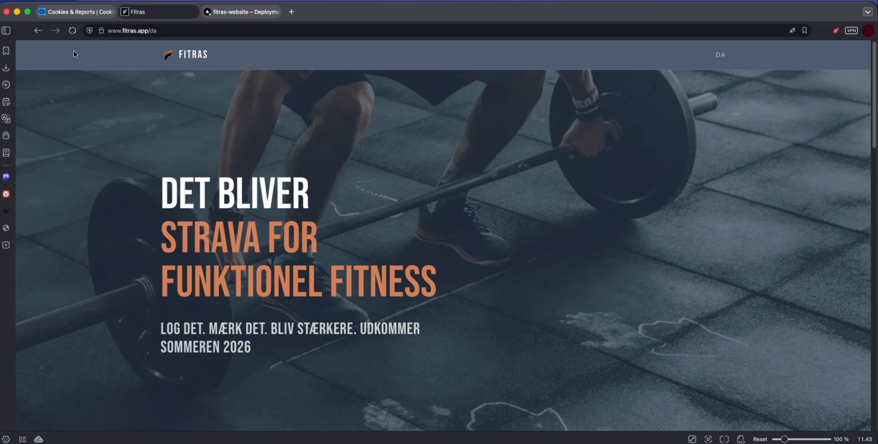
click(72, 30)
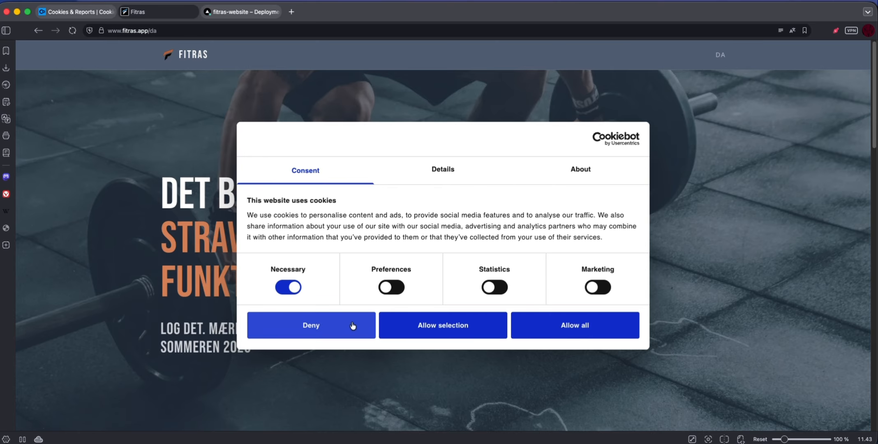
click(460, 180)
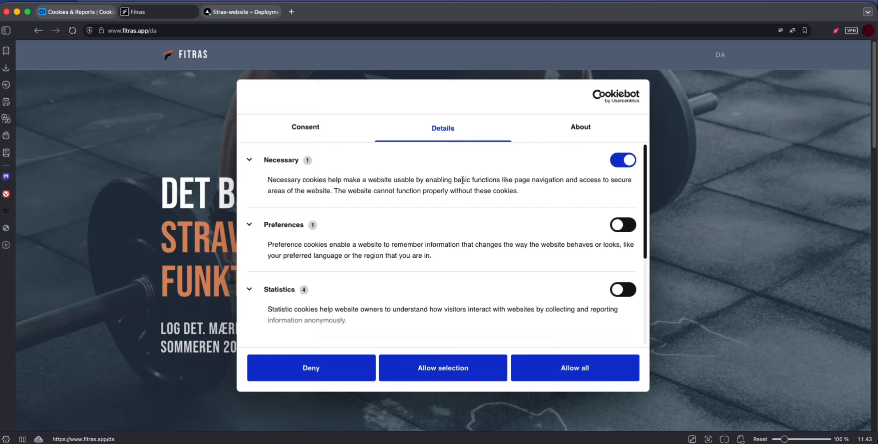
click(276, 162)
click(343, 240)
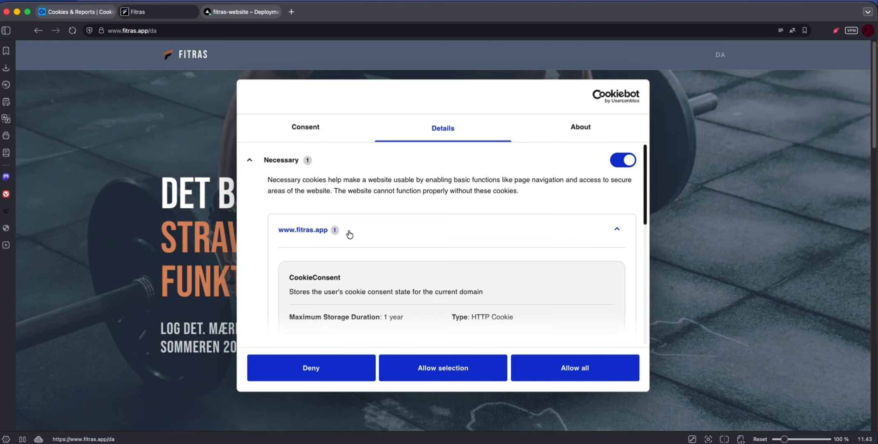
scroll(337, 246, down, 1)
scroll(329, 263, down, 4)
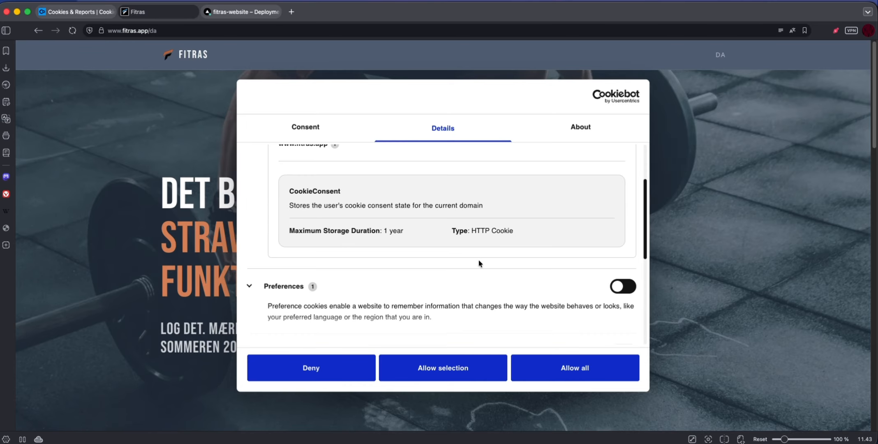
scroll(411, 258, up, 6)
scroll(370, 247, down, 12)
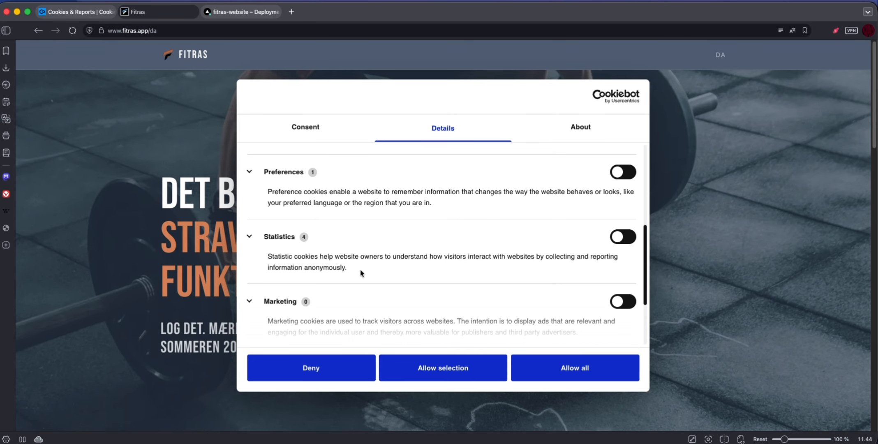
click(251, 175)
scroll(312, 230, down, 4)
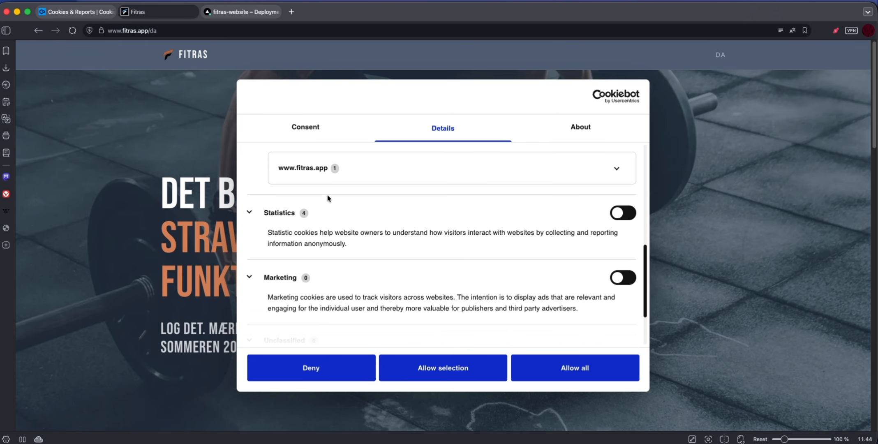
scroll(349, 191, up, 1)
click(365, 190)
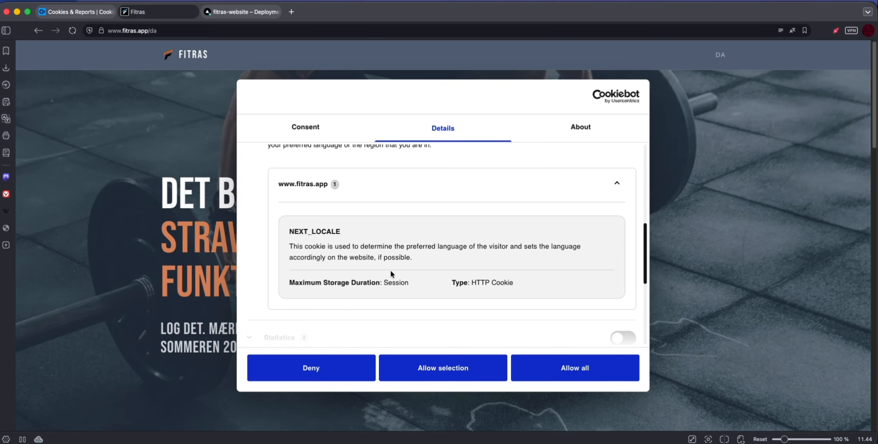
scroll(393, 275, up, 8)
scroll(392, 283, down, 8)
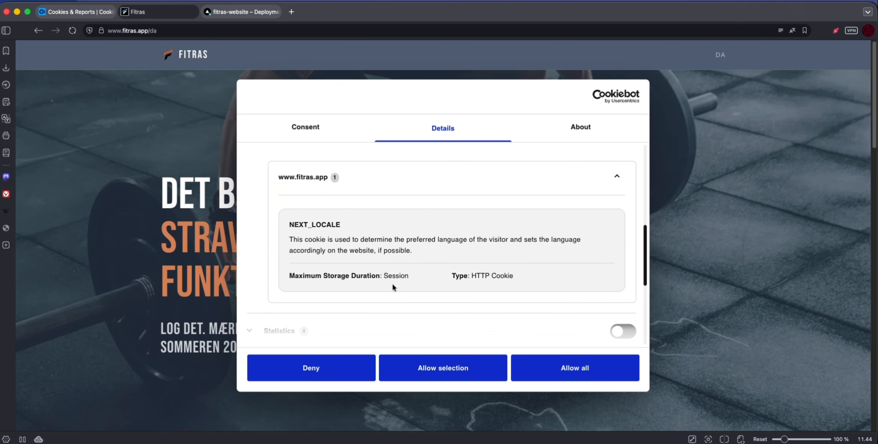
scroll(392, 283, down, 1)
drag(276, 212, 357, 213)
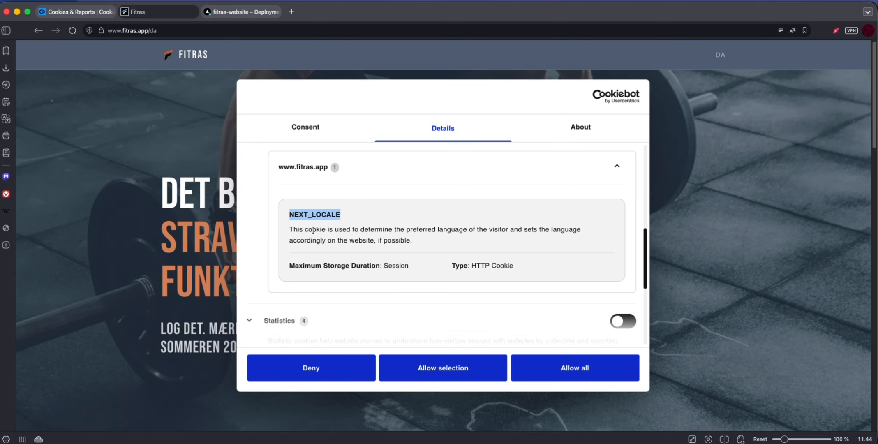
Step: Expand the Statistics category and review its providers along with the remaining cookie categories
scroll(313, 234, down, 3)
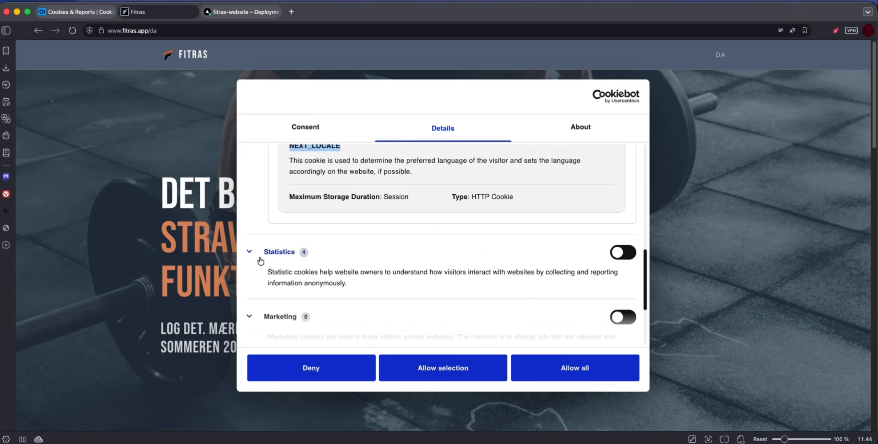
click(269, 262)
scroll(288, 267, down, 8)
scroll(269, 206, up, 1)
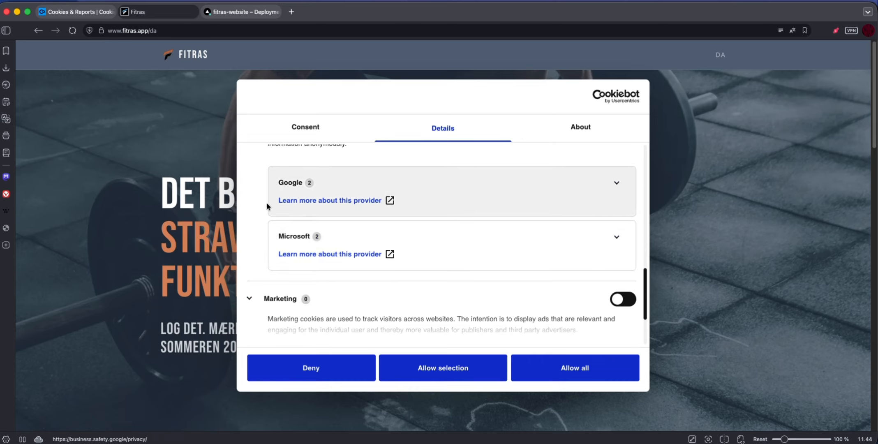
scroll(306, 255, down, 5)
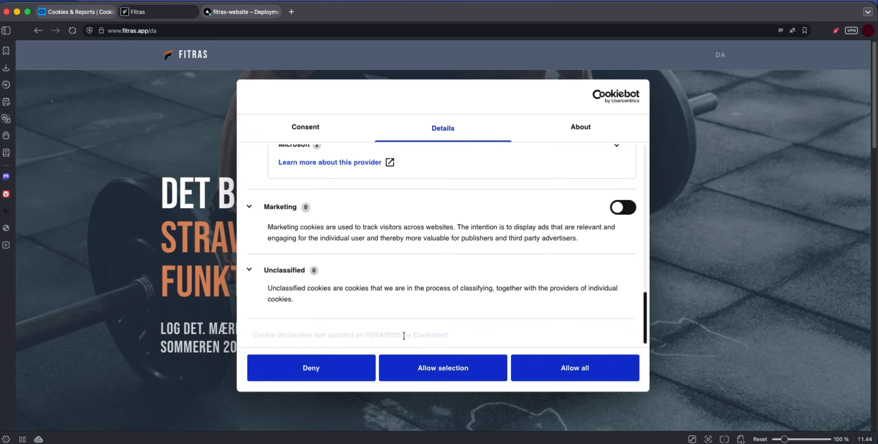
Step: Deny the optional cookies on the Fitras site, and check the consent state in the cookie settings widget
click(341, 372)
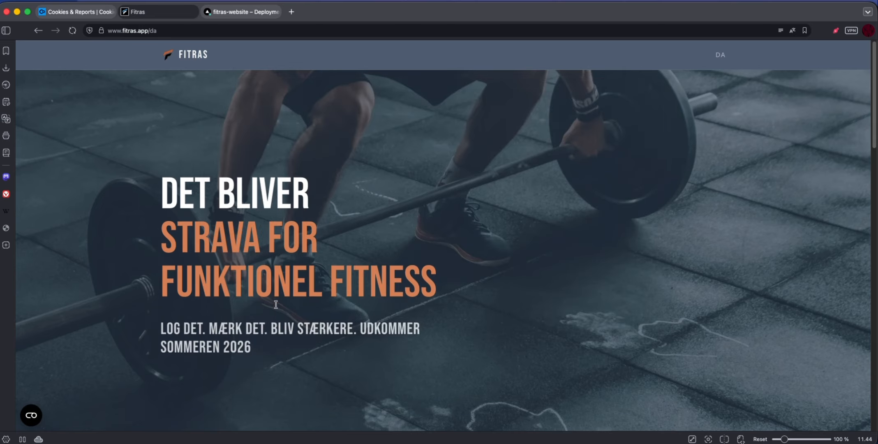
click(33, 417)
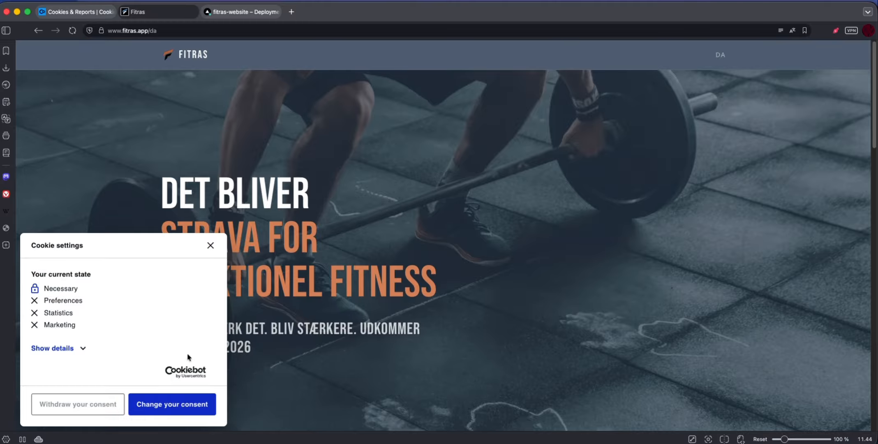
click(210, 246)
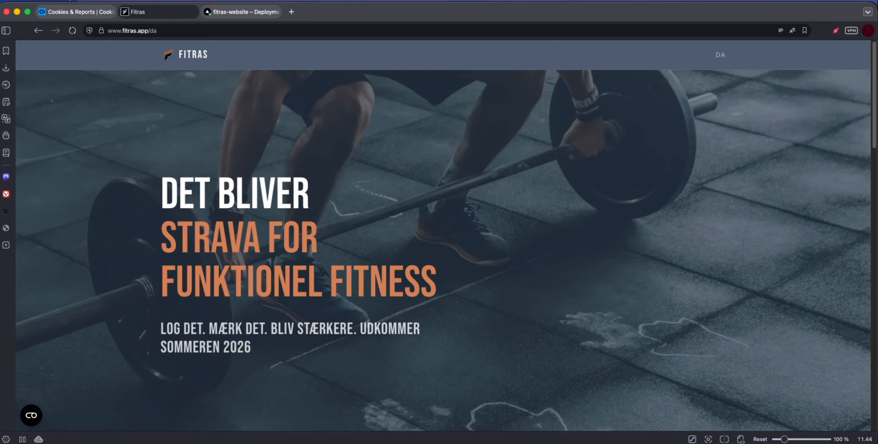
Step: In the Cookiebot admin configuration, set the banner layout to Bar and expand the Design settings
click(76, 11)
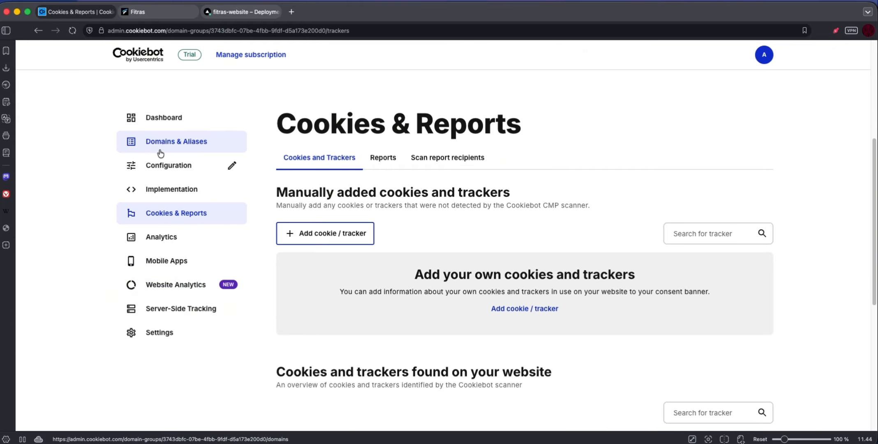
click(162, 174)
scroll(496, 261, down, 2)
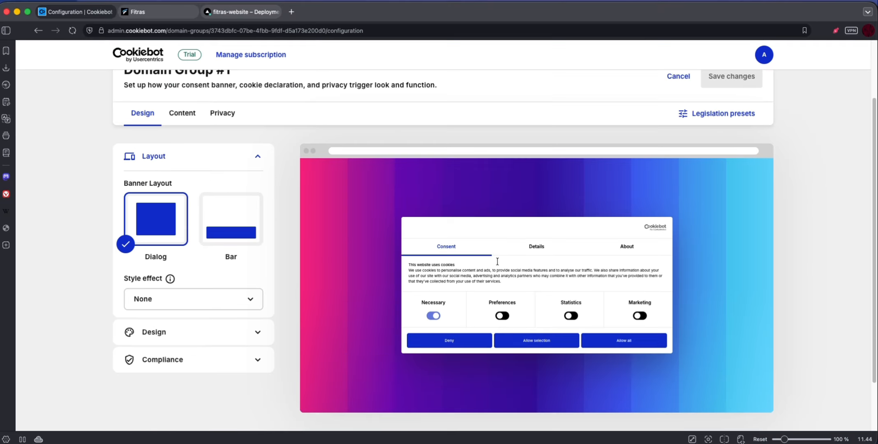
click(234, 243)
scroll(190, 303, down, 3)
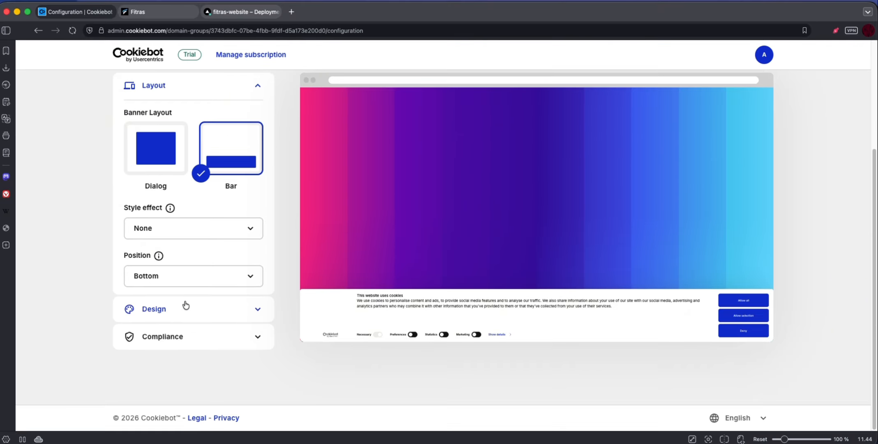
click(182, 306)
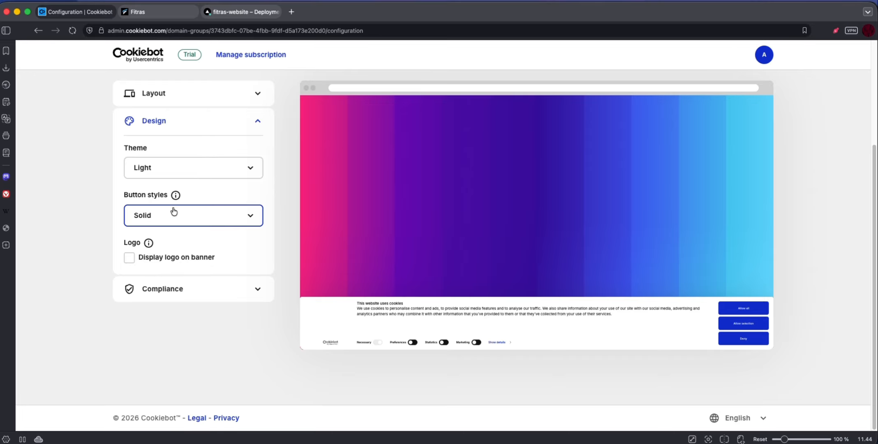
scroll(265, 287, up, 1)
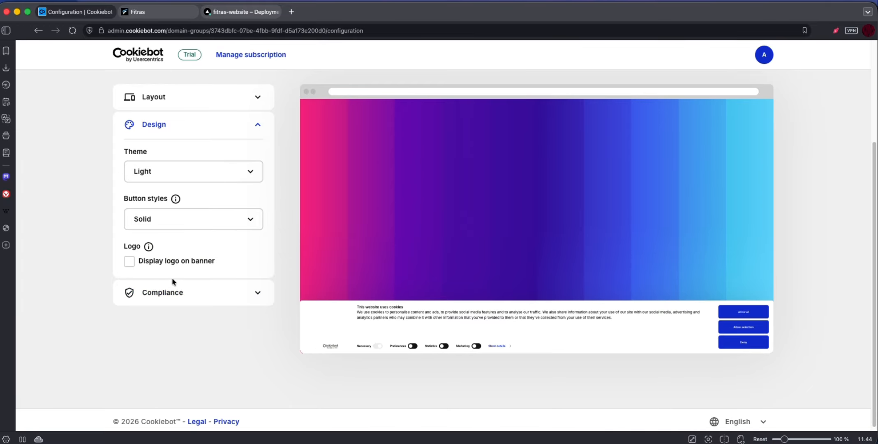
scroll(175, 226, up, 1)
Step: Try the Dark theme for the consent banner, return to Light, and look at the button style options
click(181, 187)
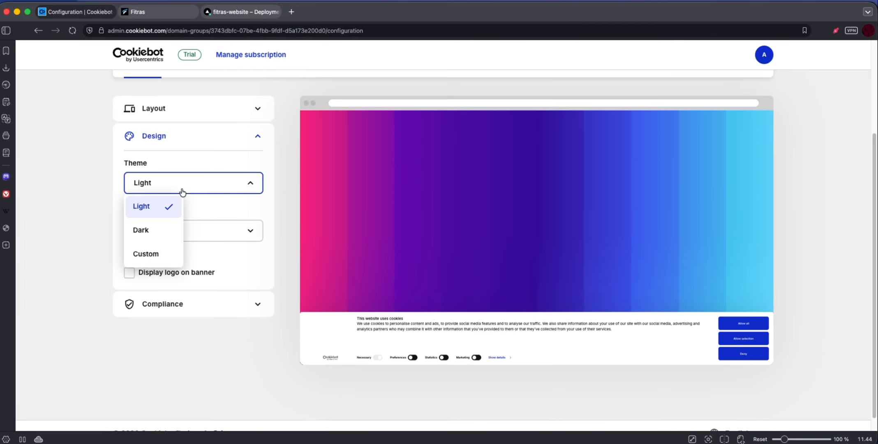
click(141, 230)
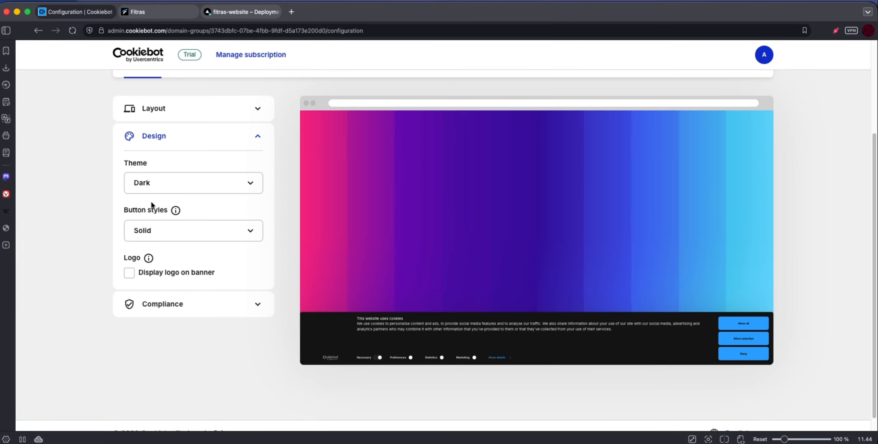
click(152, 184)
click(142, 210)
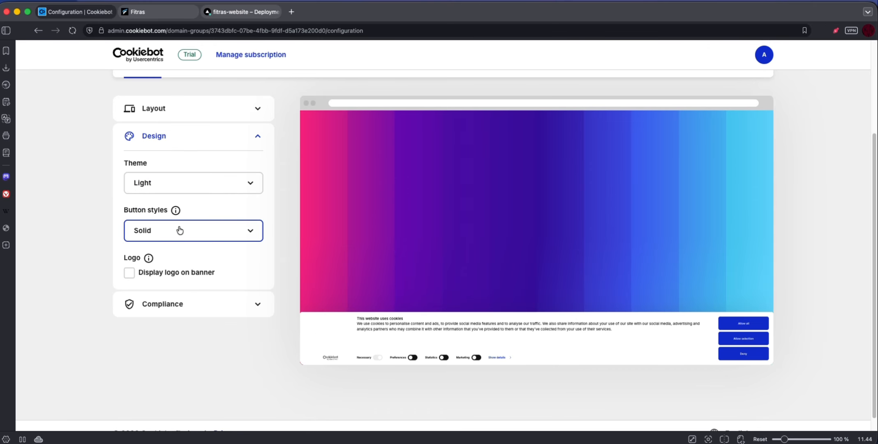
click(179, 233)
click(100, 255)
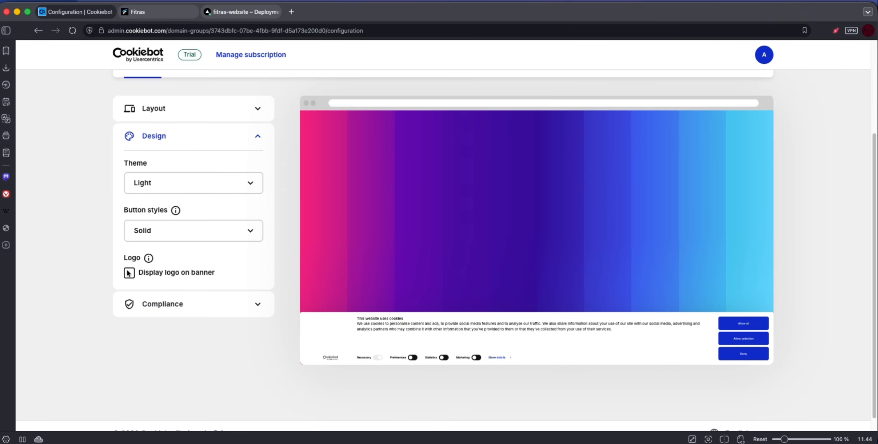
Step: Enable displaying a logo on the banner and upload fitras-logo.png from the original_png_images folder
click(129, 273)
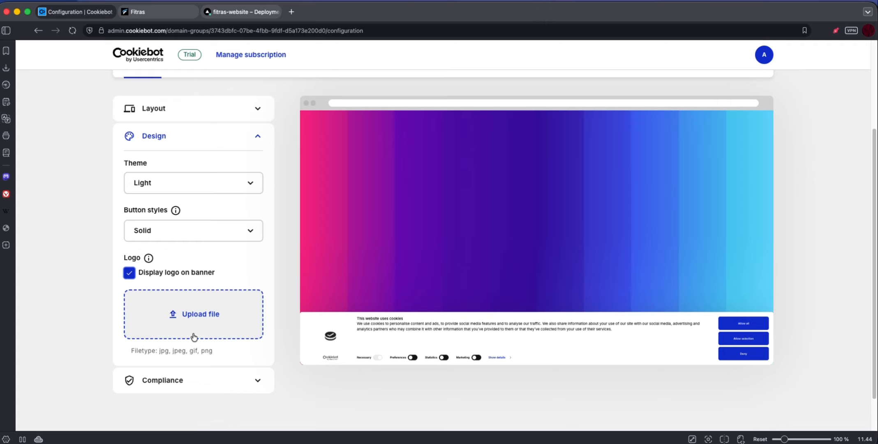
click(235, 318)
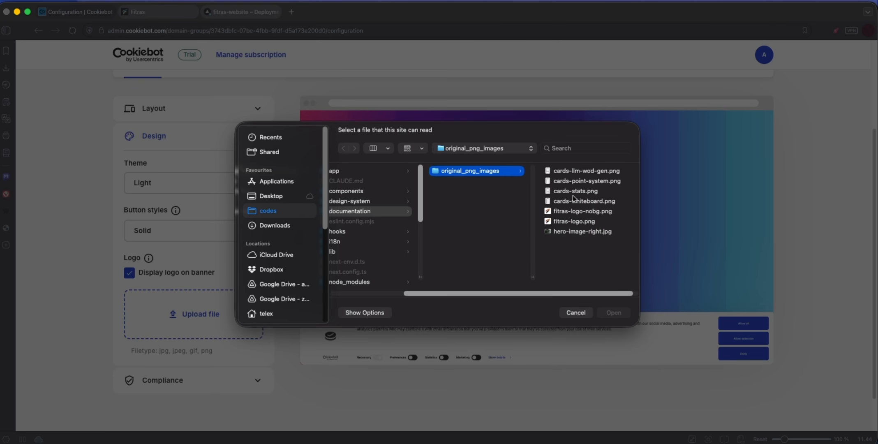
click(573, 221)
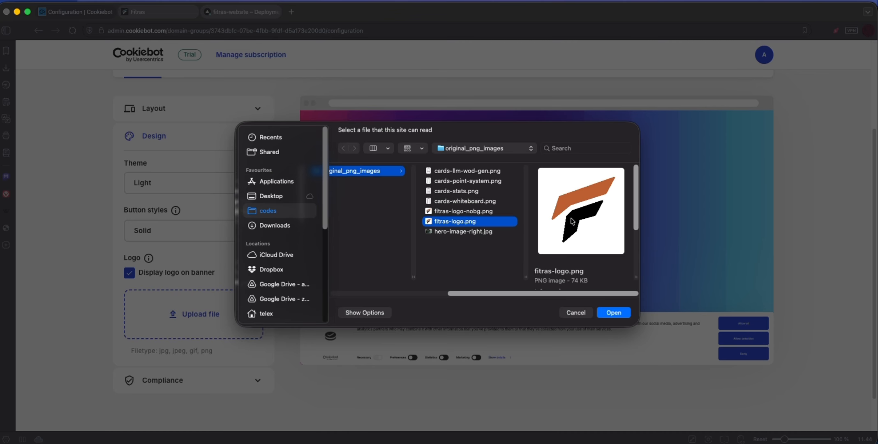
click(612, 312)
scroll(195, 370, down, 3)
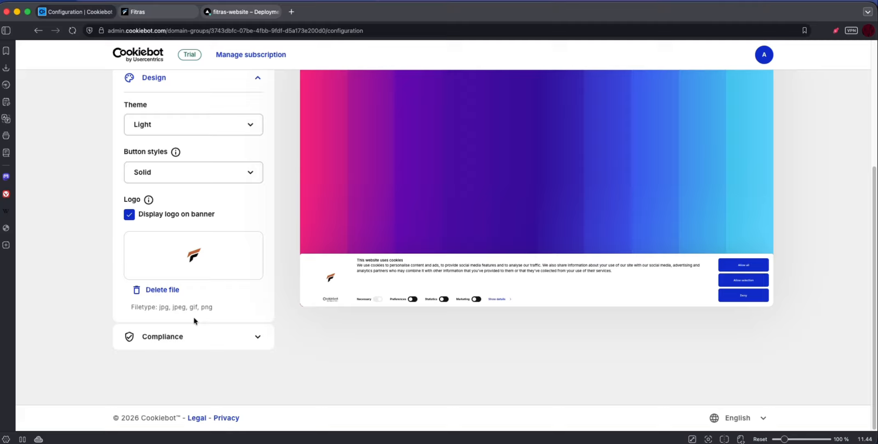
Step: Save the banner design changes in the Domain Group #1 configuration and review the banner preview
scroll(491, 317, up, 5)
click(731, 154)
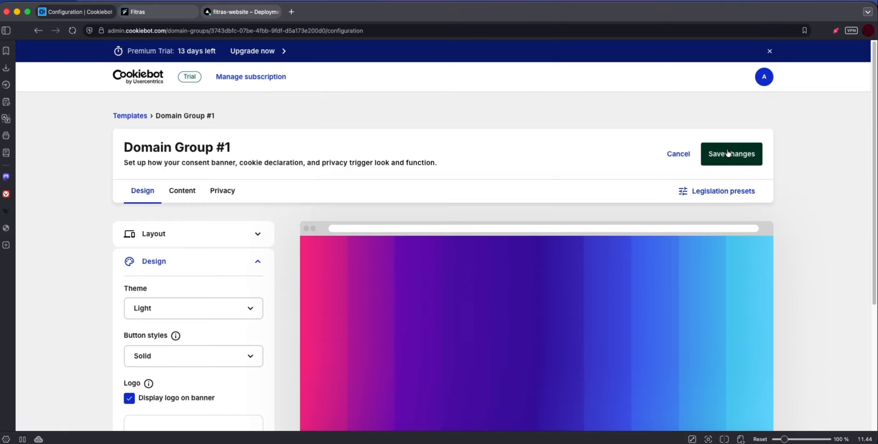
scroll(395, 315, down, 1)
scroll(395, 315, down, 5)
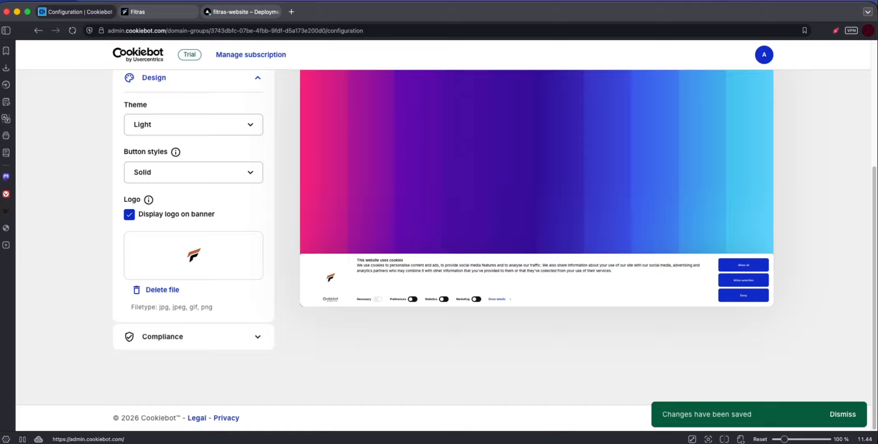
Step: Check the current consent state in the Fitras site's cookie settings widget, and reload the page
click(137, 12)
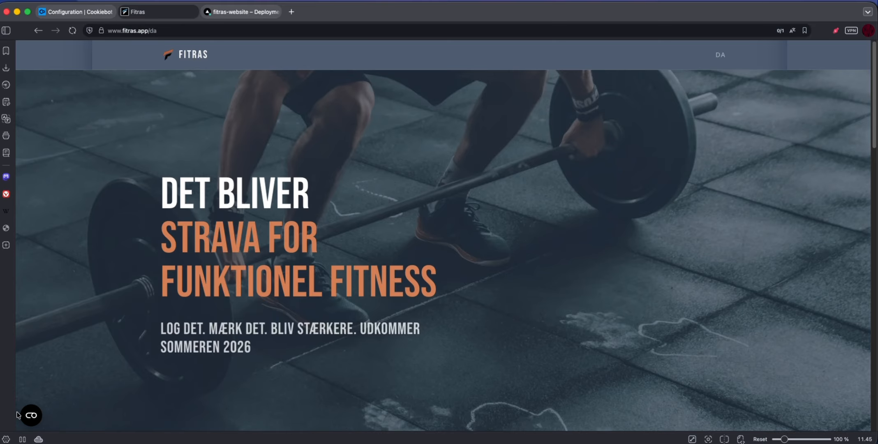
click(31, 415)
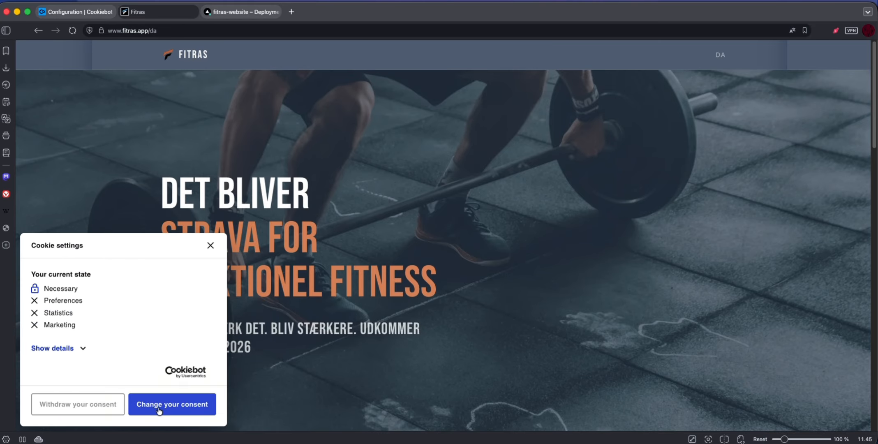
click(211, 244)
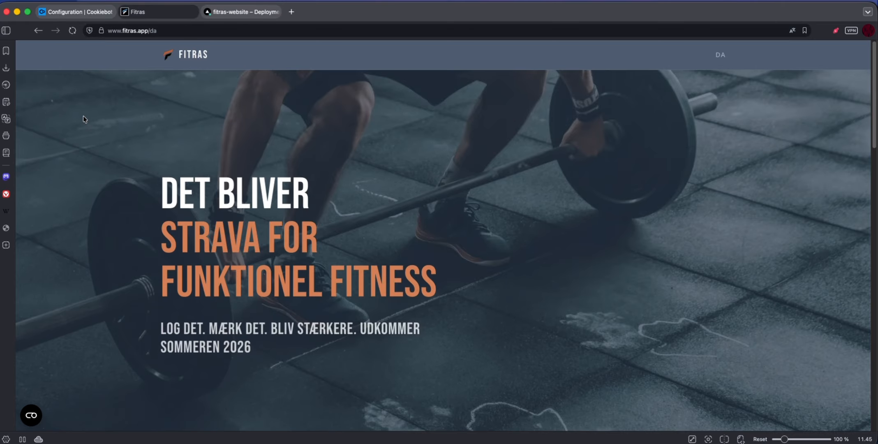
key(super+r)
Step: Open fitras.app in a new private browser window to view the cookie banner as a first-time visitor
click(57, 1)
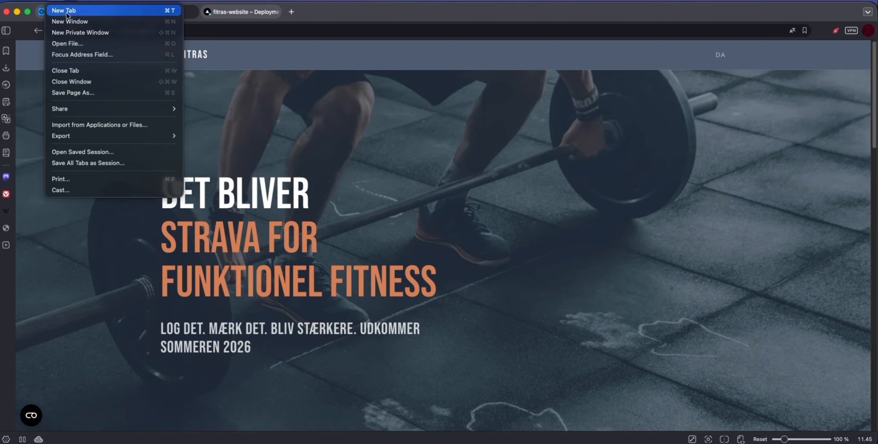
click(81, 32)
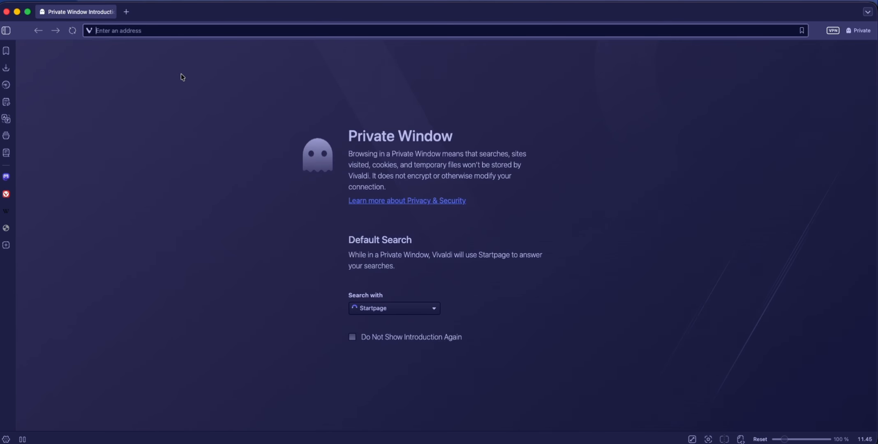
text(fitras.app)
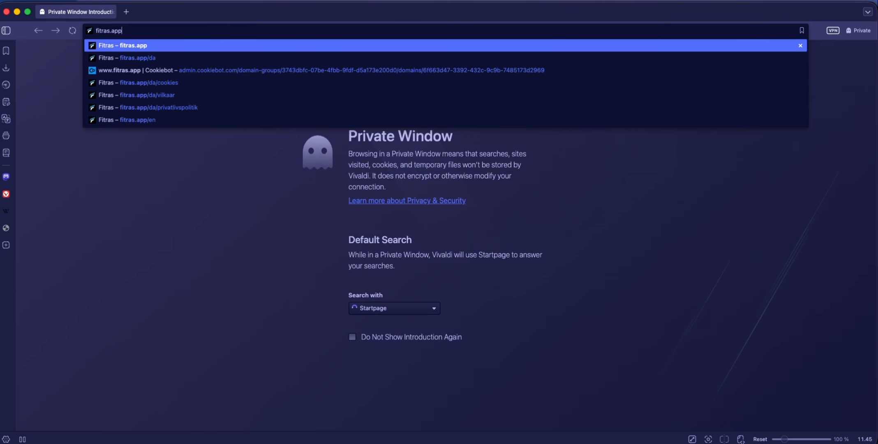
key(Return)
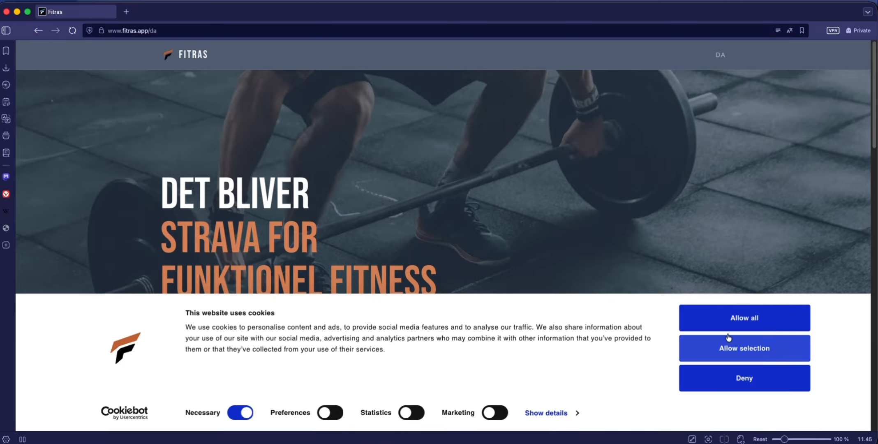
Step: Allow all cookies and look over the home page, then close the private window and return to the Cookiebot configuration
click(755, 318)
scroll(436, 257, down, 10)
scroll(411, 259, down, 5)
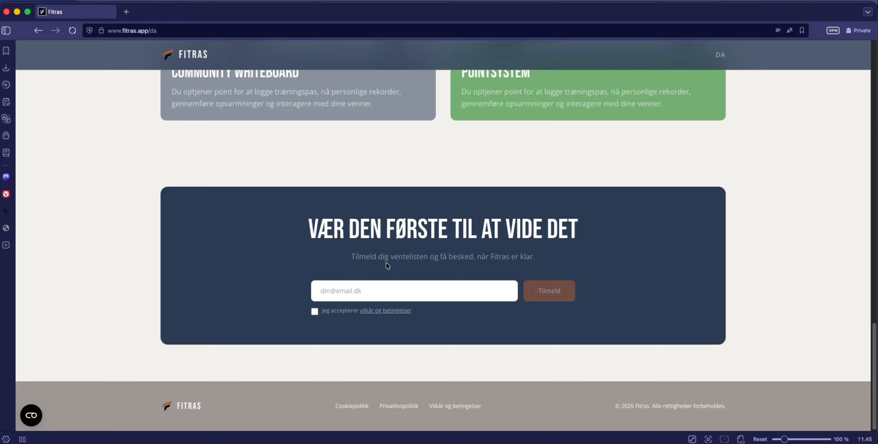
scroll(383, 270, up, 20)
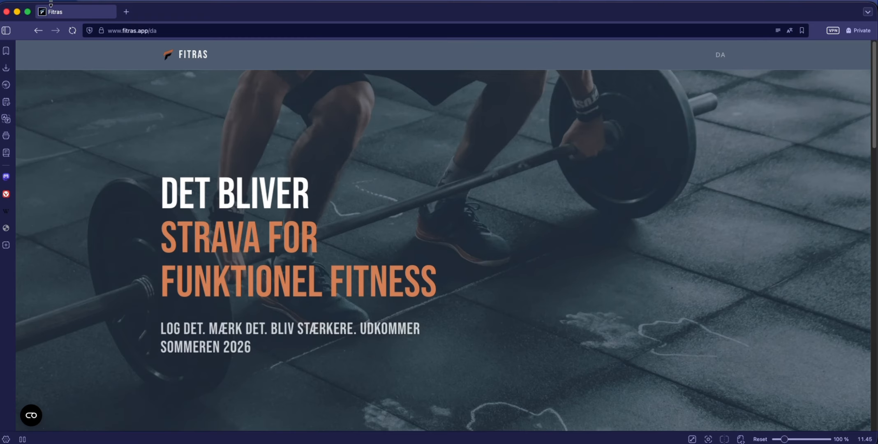
click(7, 12)
click(57, 8)
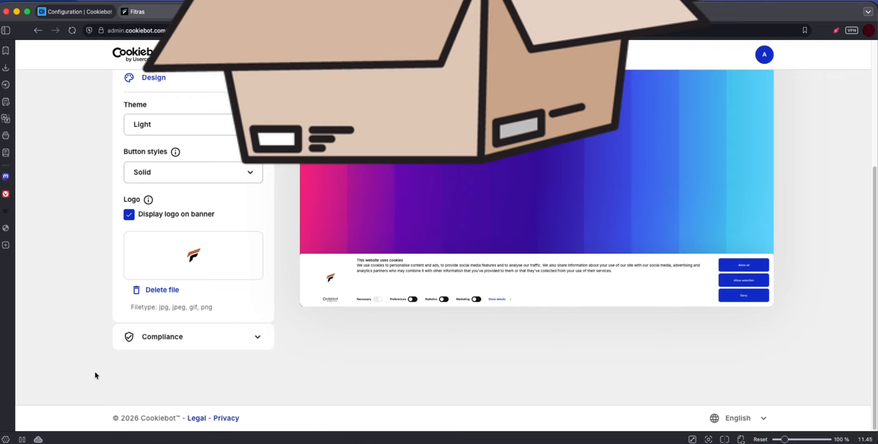
Step: Switch to VS Code and look through the Danish cookie policy text in da.json
click(454, 440)
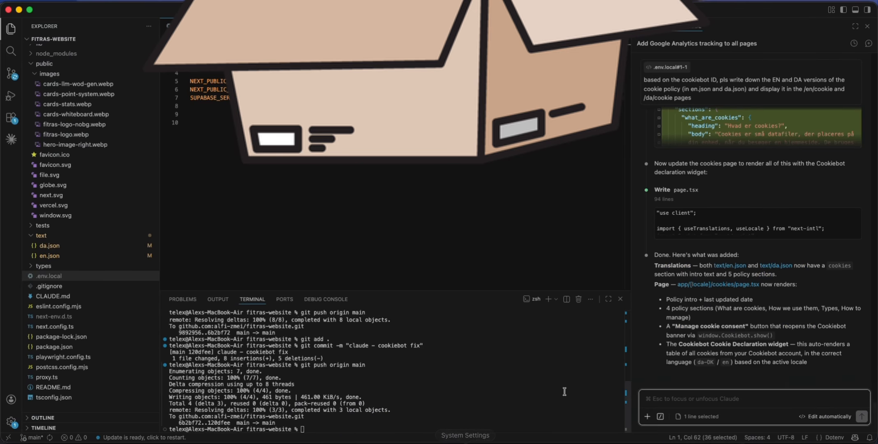
click(42, 249)
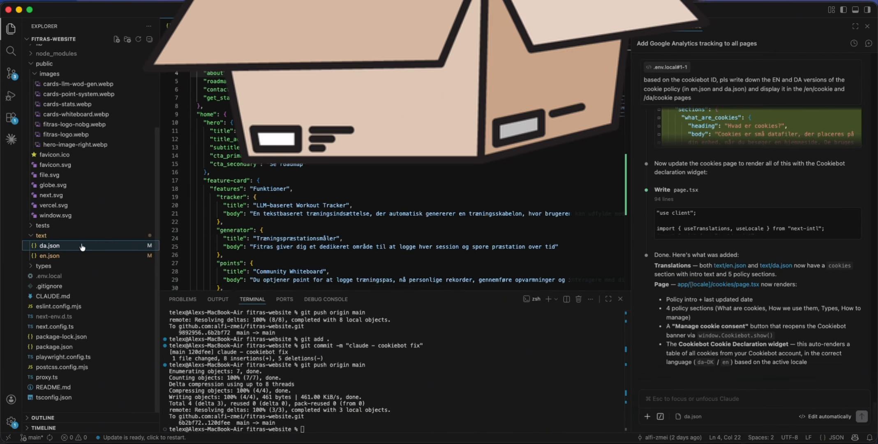
scroll(297, 227, down, 20)
scroll(298, 227, up, 12)
scroll(298, 226, down, 3)
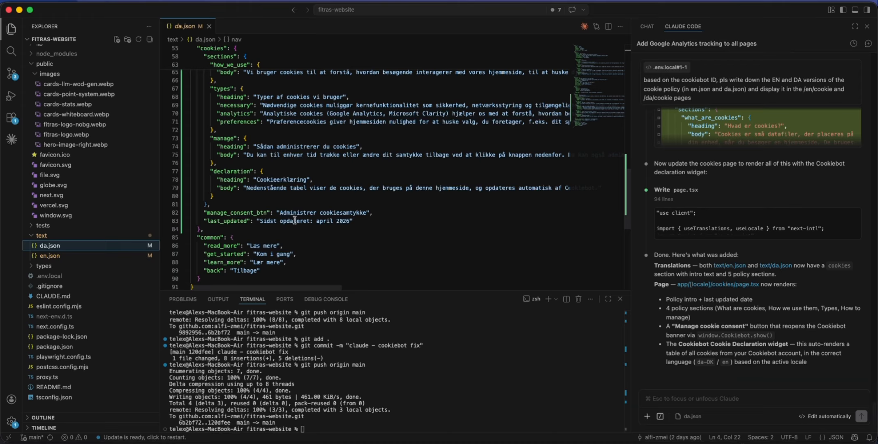
Step: Review the edits Claude Code made to en.json and da.json in its conversation
click(735, 309)
scroll(735, 310, up, 8)
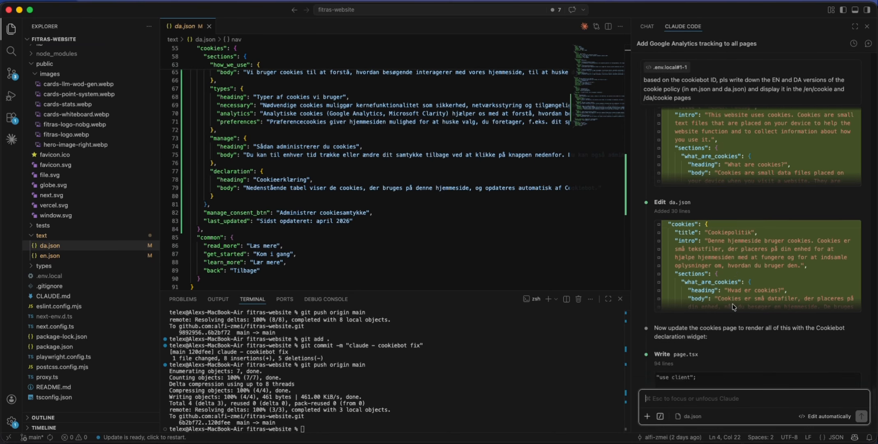
scroll(733, 306, up, 5)
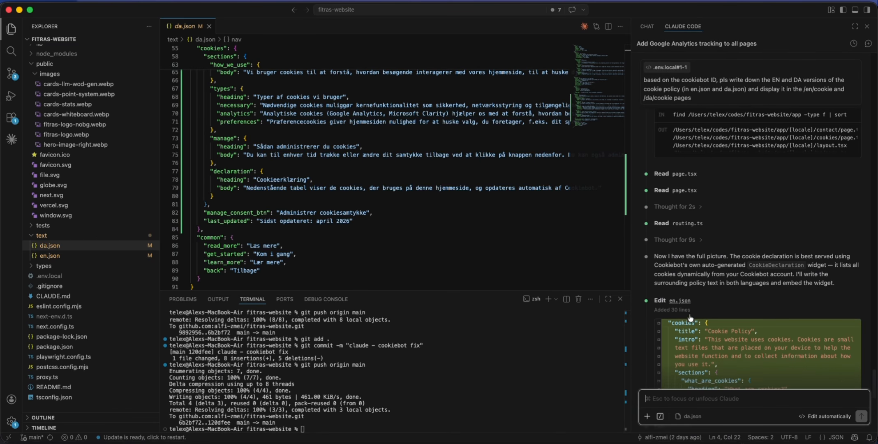
scroll(273, 193, up, 4)
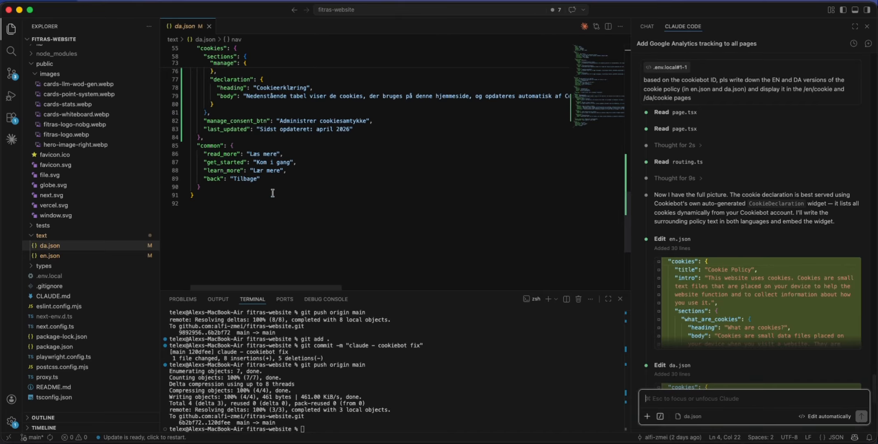
Step: Look through da.json from its beginning and search it for "coo" to locate the cookies section
scroll(272, 193, up, 12)
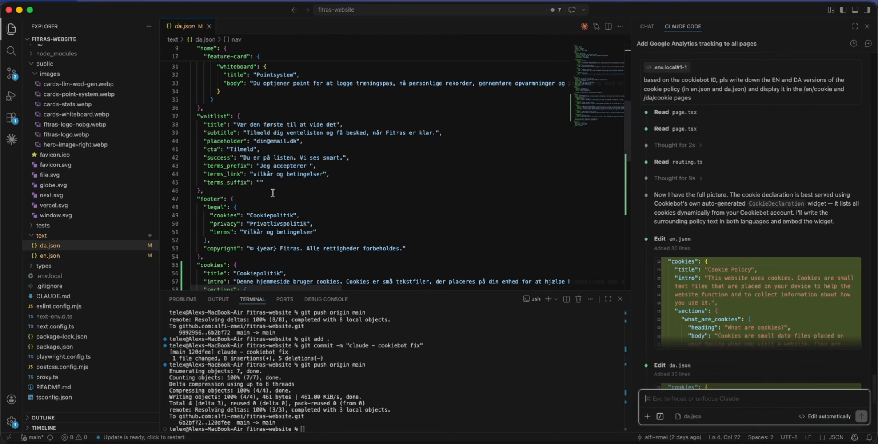
scroll(273, 193, up, 10)
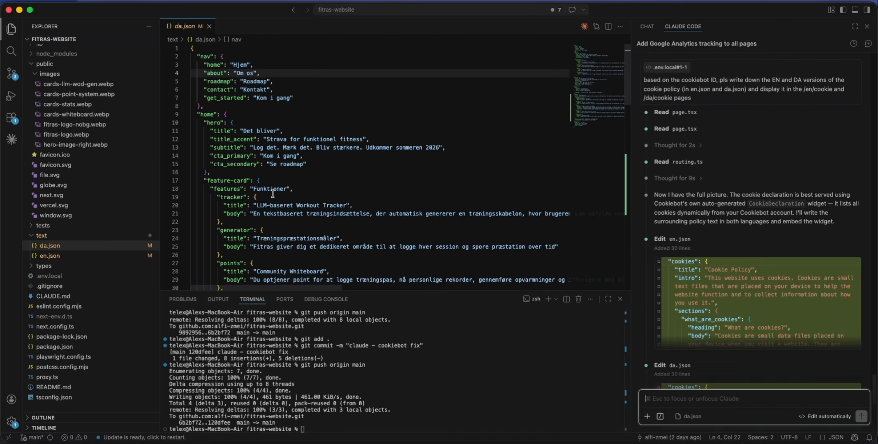
scroll(273, 192, down, 7)
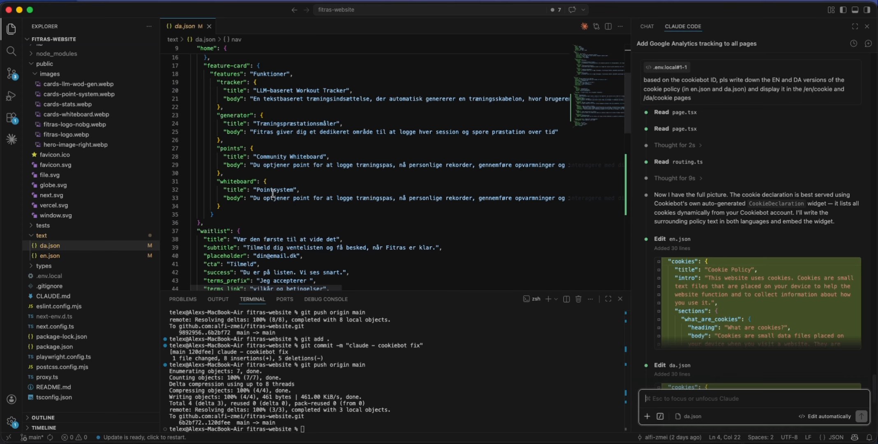
key(super+f)
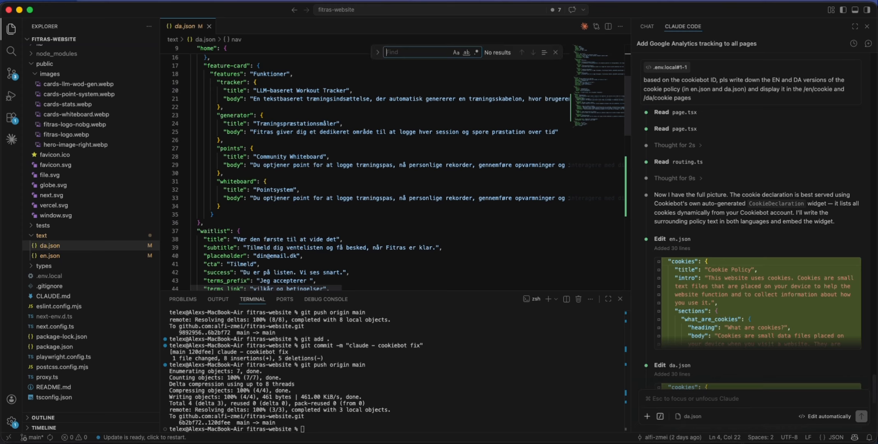
text(coo)
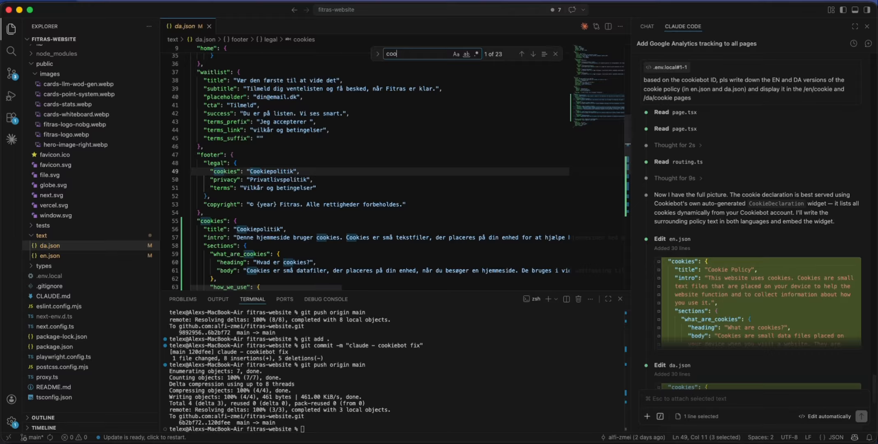
key(Return)
scroll(236, 250, down, 2)
Step: Examine the cookies section of da.json, highlighting the entries from its title through the how_we_use text
drag(198, 174, 258, 240)
scroll(259, 241, down, 3)
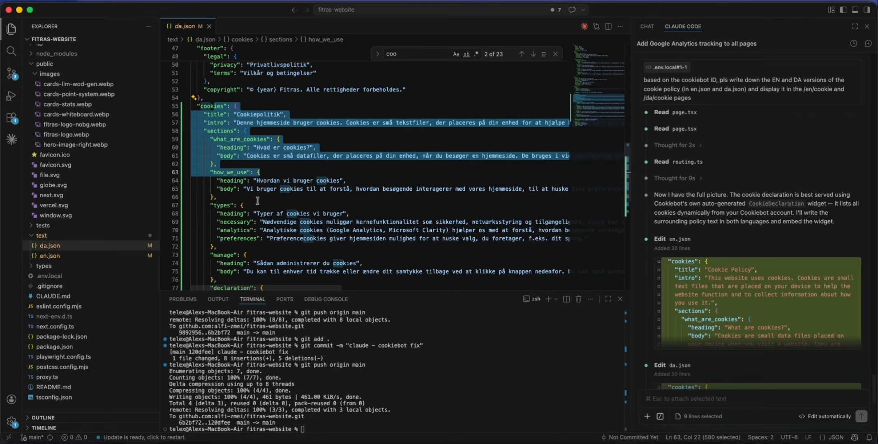
scroll(257, 200, up, 2)
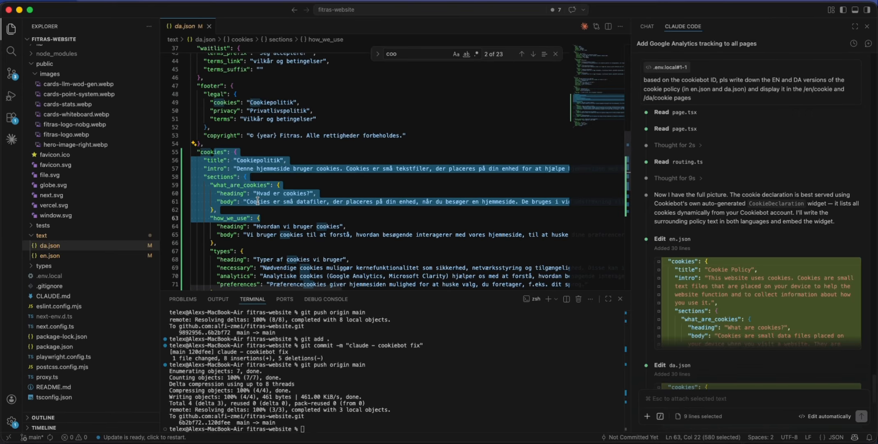
scroll(224, 194, down, 2)
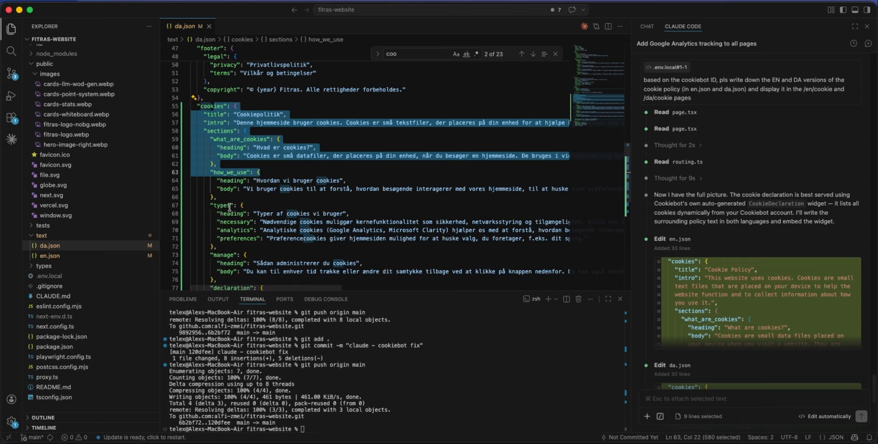
drag(283, 199, 277, 173)
scroll(272, 221, down, 1)
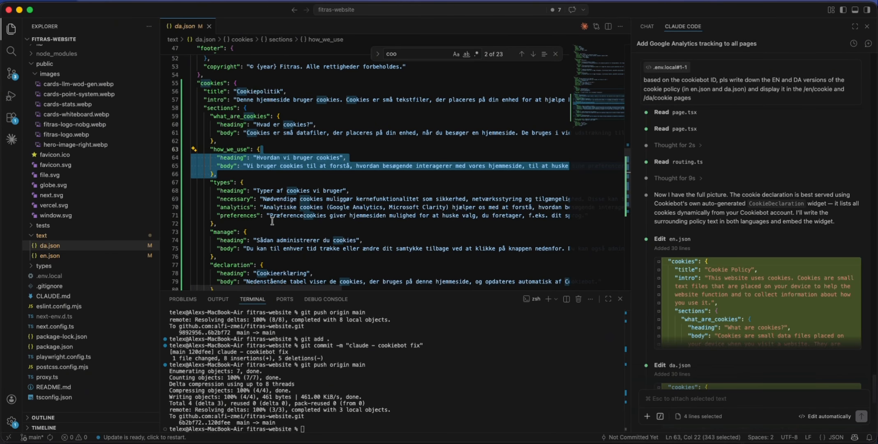
scroll(263, 197, up, 1)
drag(243, 147, 308, 180)
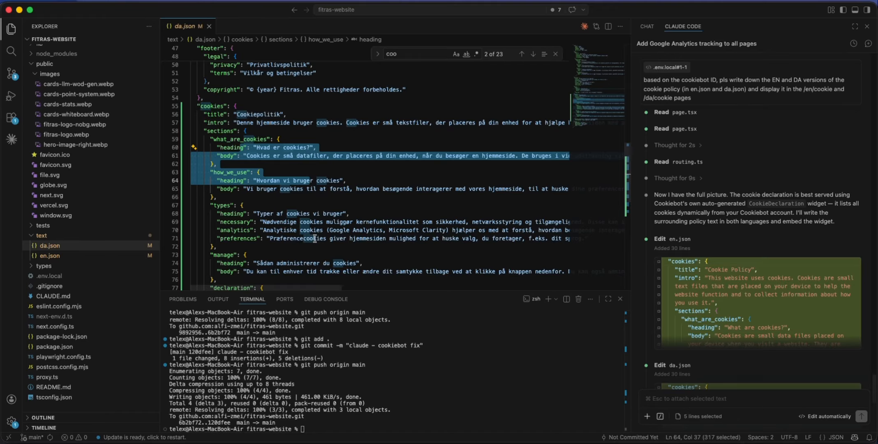
scroll(315, 239, down, 1)
click(382, 412)
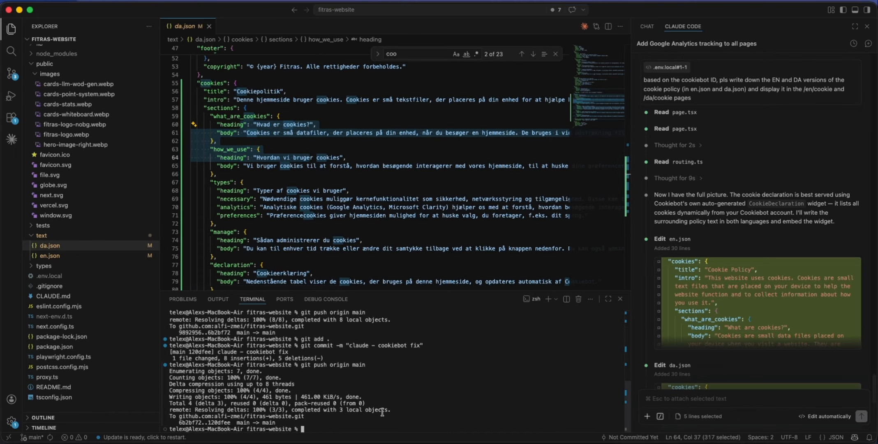
text(npm run dev)
key(Return)
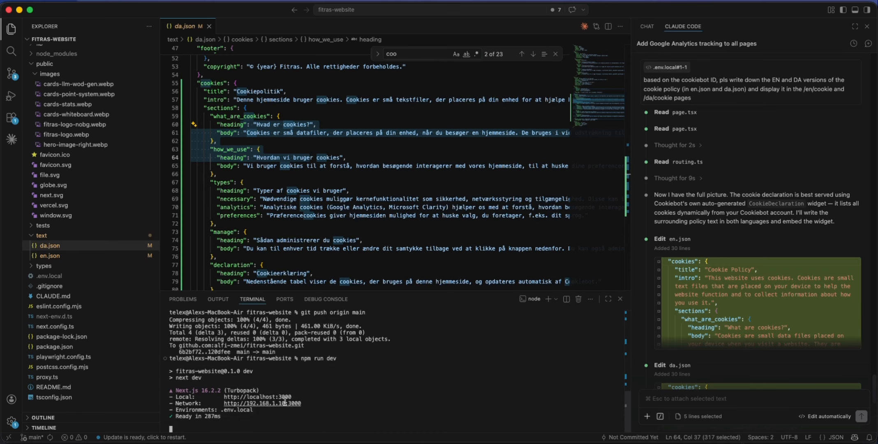
super+click(288, 402)
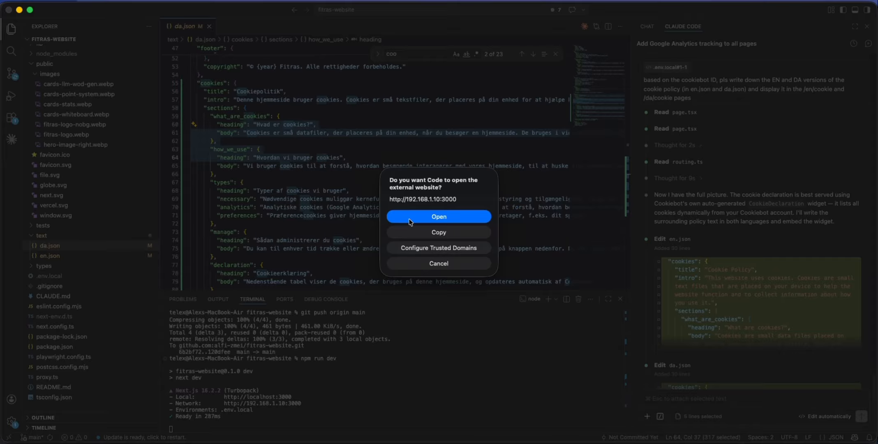
click(422, 266)
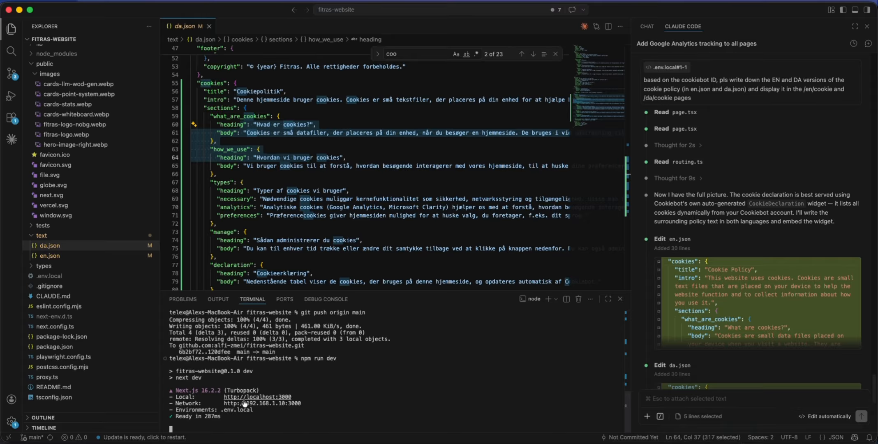
super+click(246, 396)
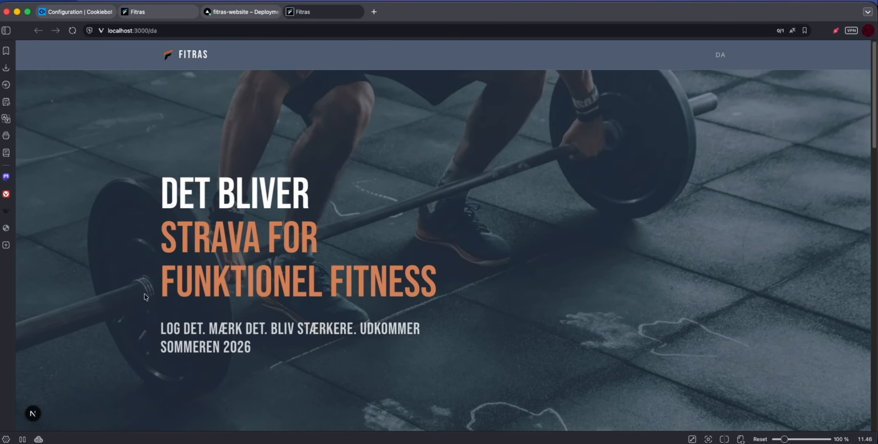
Step: Open the Cookiepolitik page linked in the footer of the local Fitras site
scroll(276, 271, down, 15)
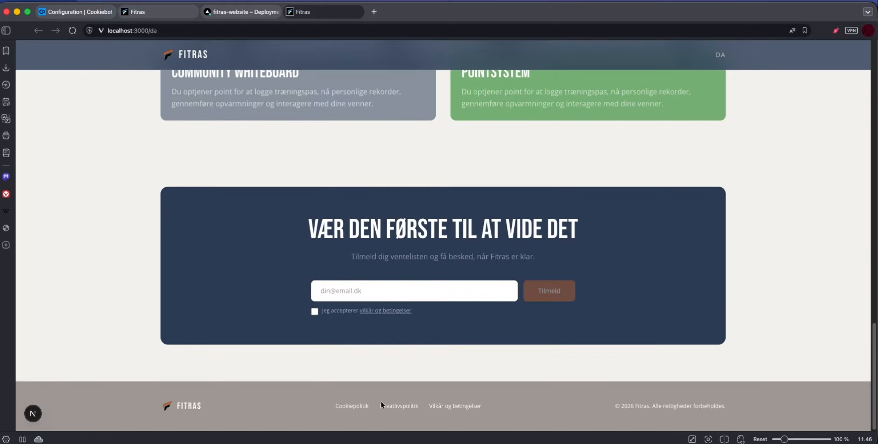
click(362, 407)
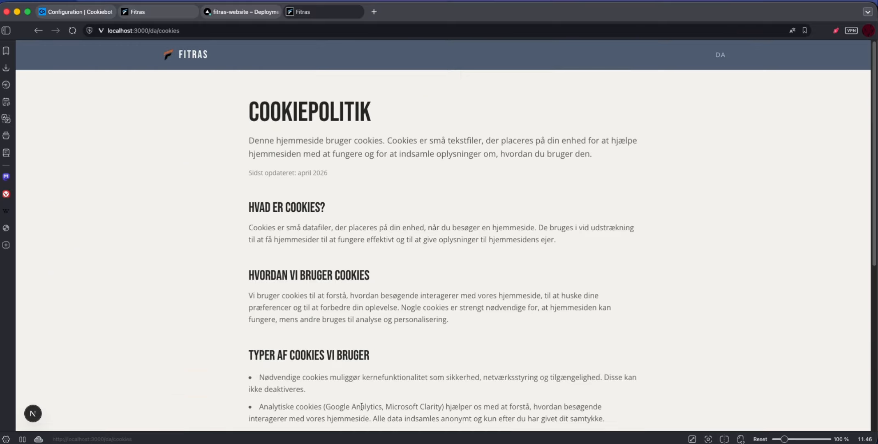
Step: Examine the Danish Cookiepolitik page from its introduction through the Cookieerklæring section and the footer
scroll(251, 192, down, 2)
scroll(251, 192, up, 2)
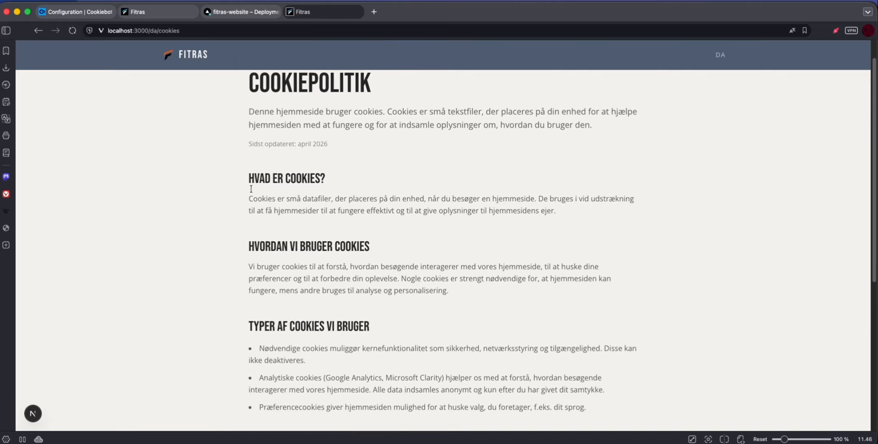
scroll(312, 205, down, 5)
scroll(312, 205, down, 4)
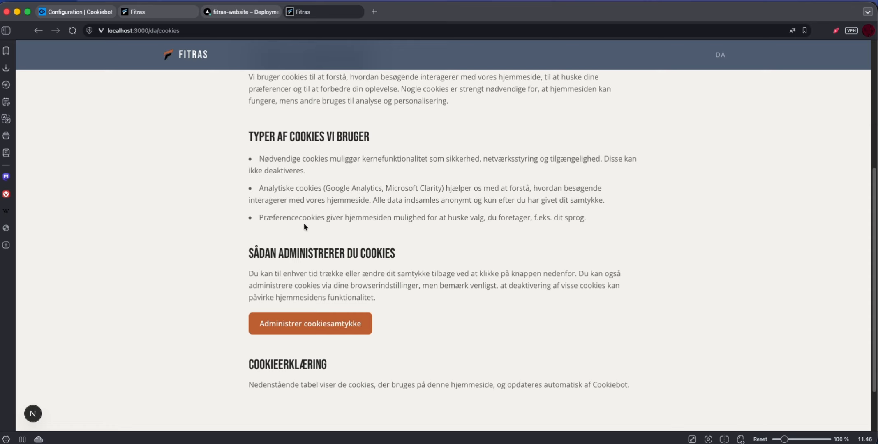
scroll(298, 231, up, 2)
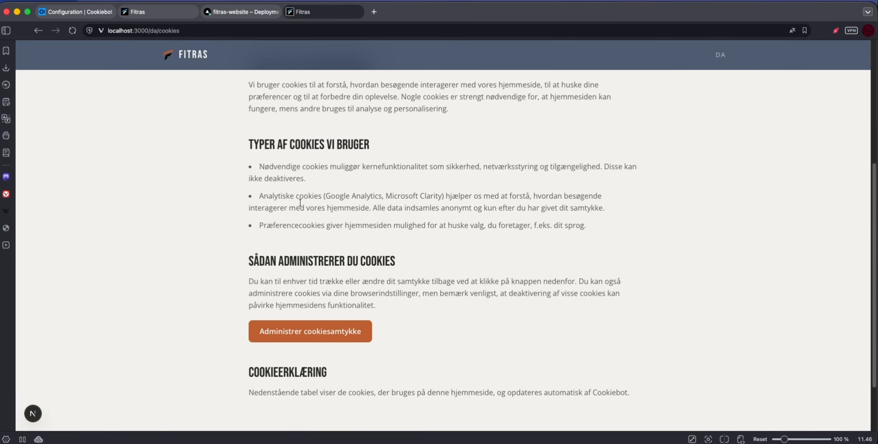
scroll(292, 205, up, 1)
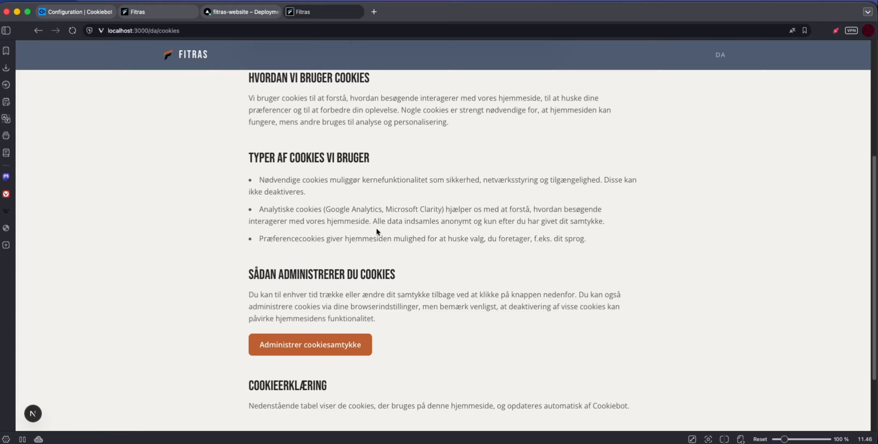
scroll(336, 244, up, 5)
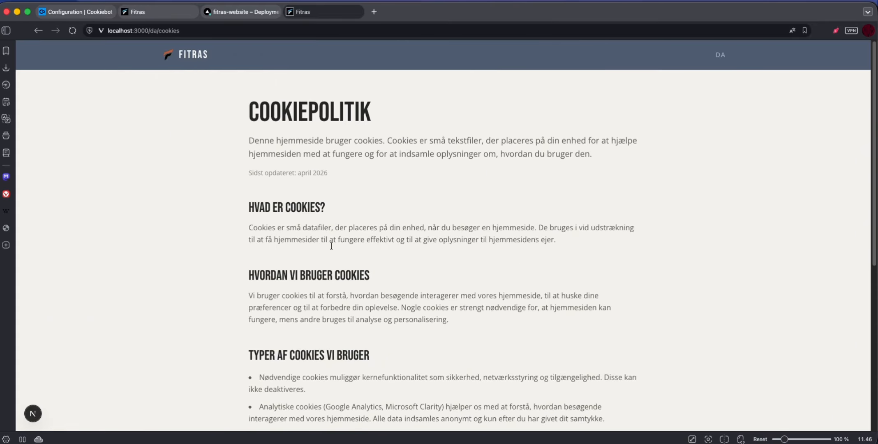
scroll(321, 228, down, 2)
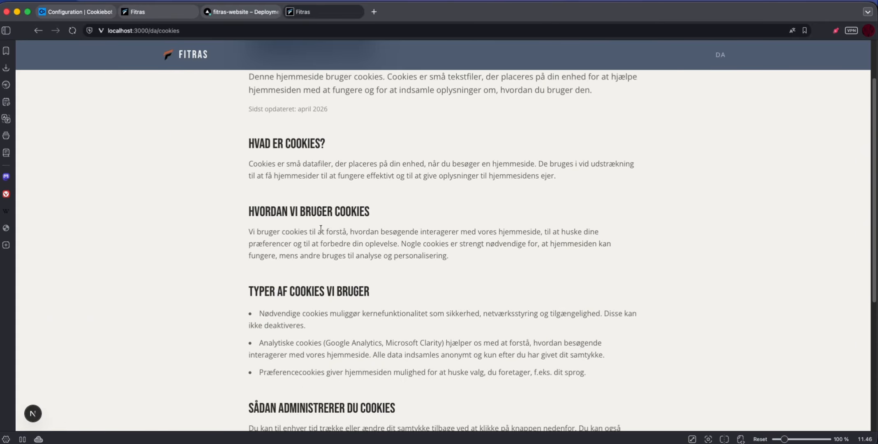
scroll(321, 228, down, 4)
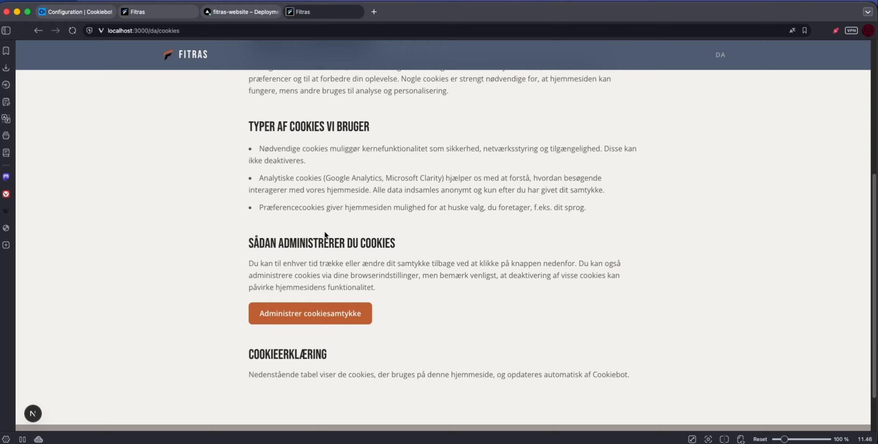
scroll(325, 234, up, 6)
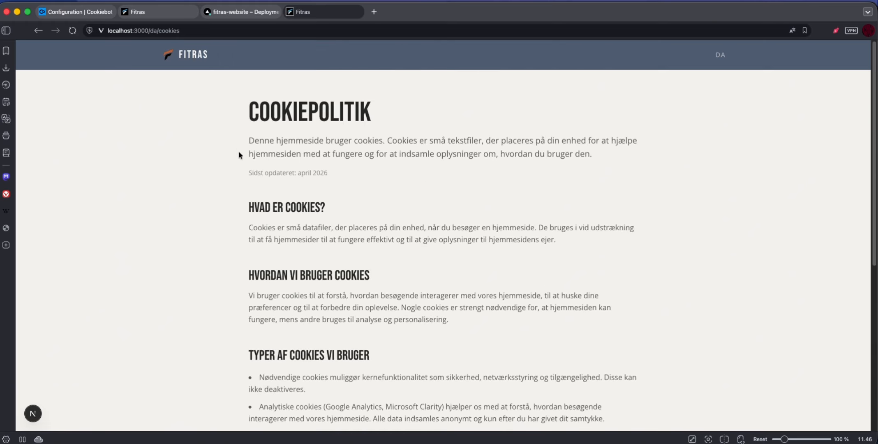
drag(239, 154, 416, 245)
scroll(431, 347, down, 7)
click(230, 170)
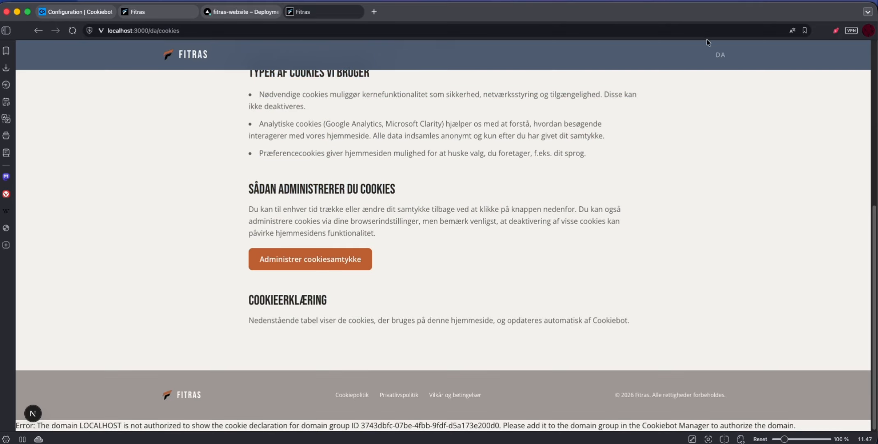
Step: Switch the cookie policy page to English and look through its sections
click(723, 55)
scroll(456, 176, down, 7)
scroll(456, 175, up, 5)
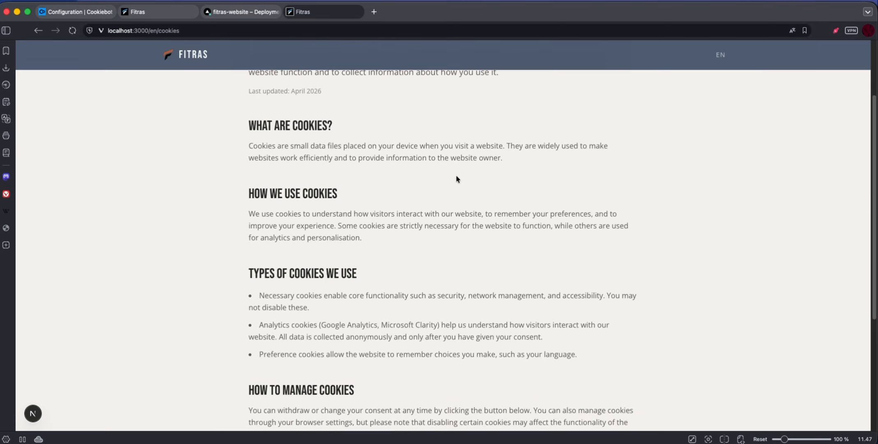
scroll(456, 175, up, 3)
Step: Open ChatGPT in a new browser tab and copy the full English Cookie Policy text from the local Fitras page for it
click(372, 17)
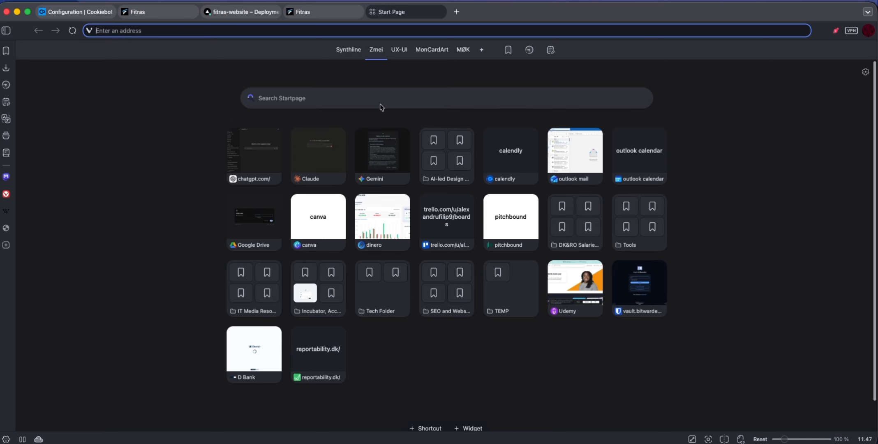
click(273, 177)
click(297, 16)
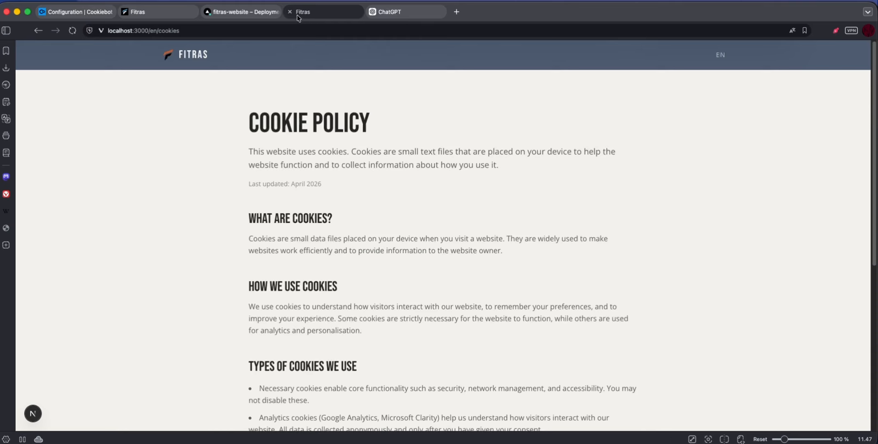
drag(242, 123, 573, 345)
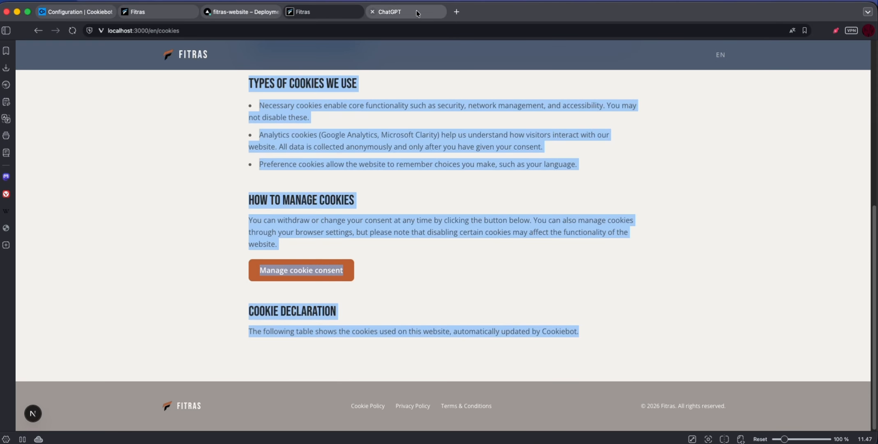
click(394, 12)
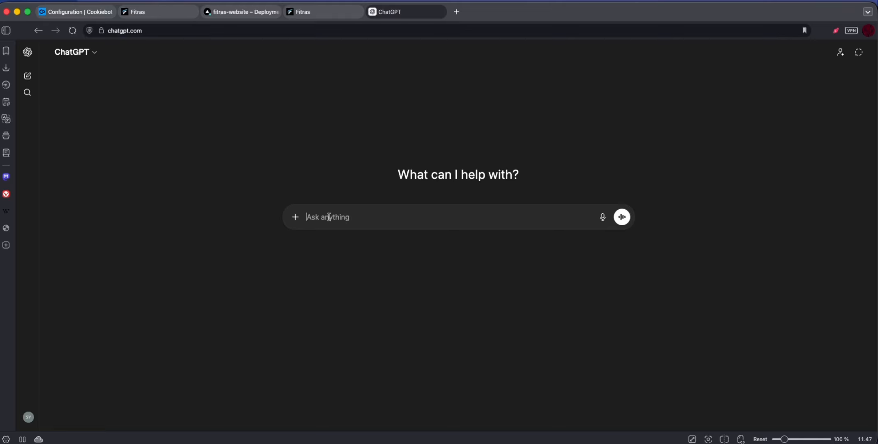
Step: Write the ChatGPT prompt "you are a GDPR specialist and I need help with a cookie policy. Is this GDPR compliant?"
text(you are a GDPR specialist )
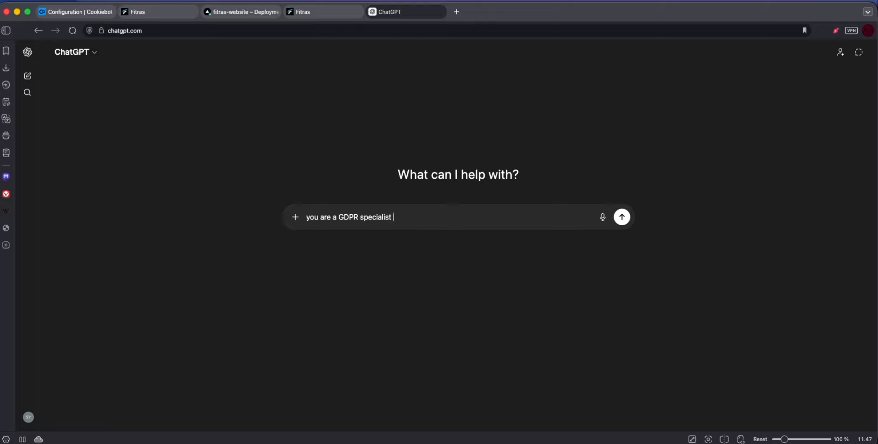
text(and I need)
text(help with a)
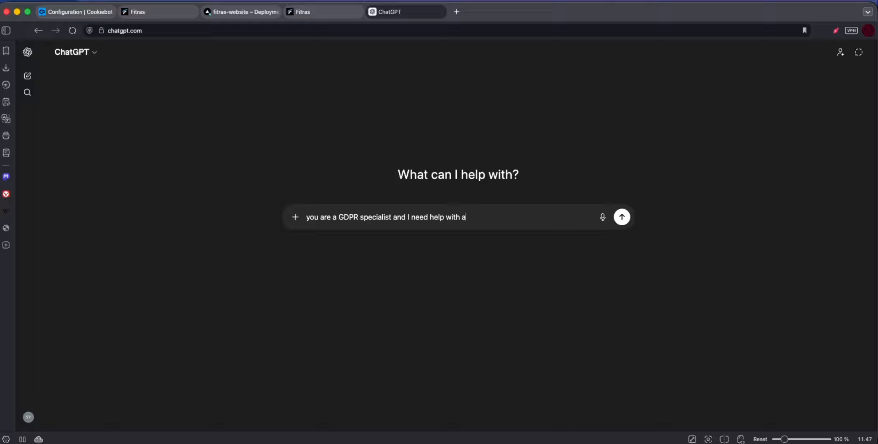
text( coo)
text(kie policy)
text(. Is thrs com)
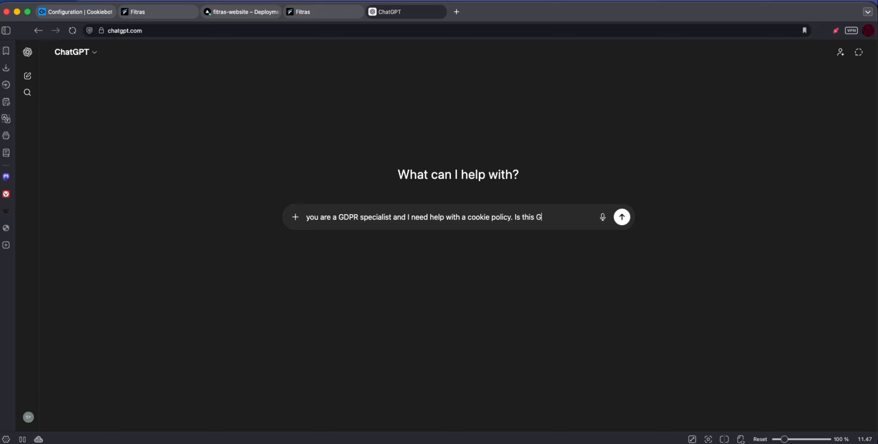
text(DPR compliand)
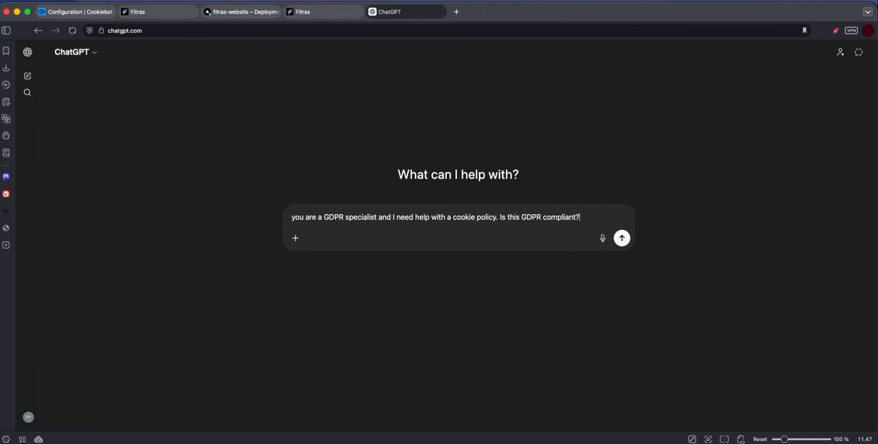
Step: Add "(and if not, how would you write it?):" to the prompt, paste the copied cookie policy below it and submit
text(and if not, wh)
key(BackSpace)
key(BackSpace)
text(hwo)
key(BackSpace)
key(BackSpace)
key(BackSpace)
text(how wou)
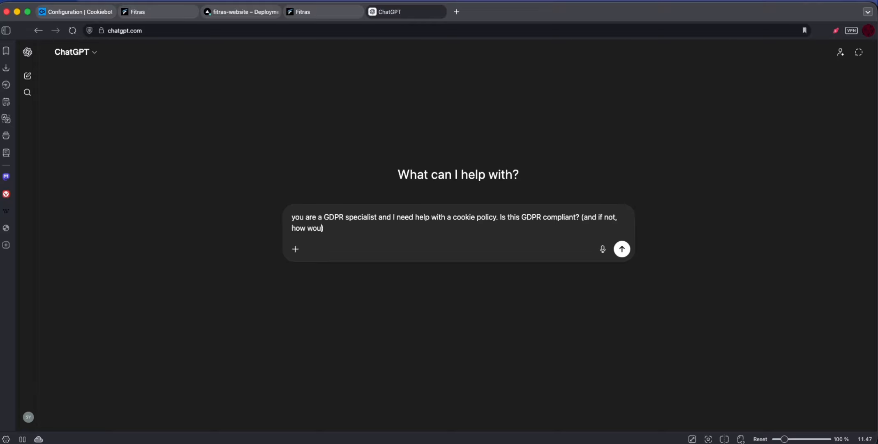
text(ld you wrire it)
key(shift+Return)
key(shift+Return)
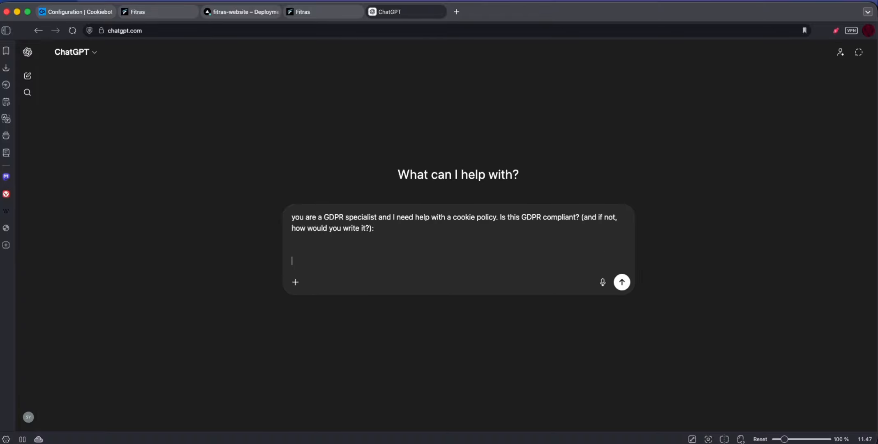
key(super+v)
key(Return)
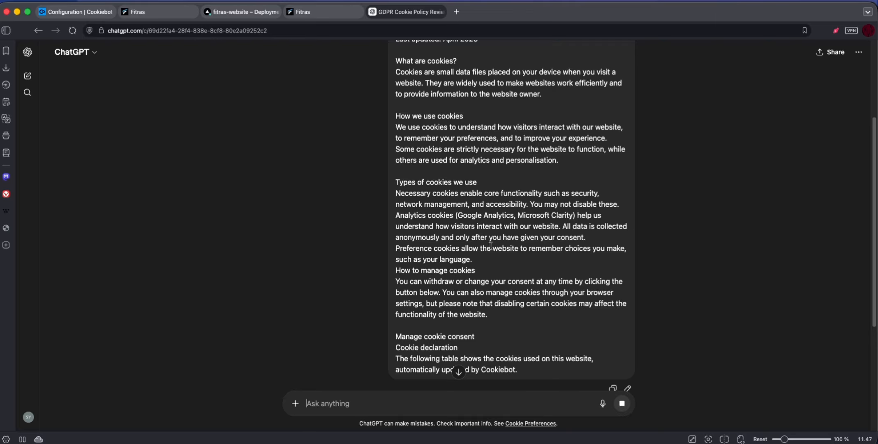
Step: Read ChatGPT's answer, covering the missing or problematic points, the rewritten cookie policy and the bottom-line summary
scroll(333, 252, down, 7)
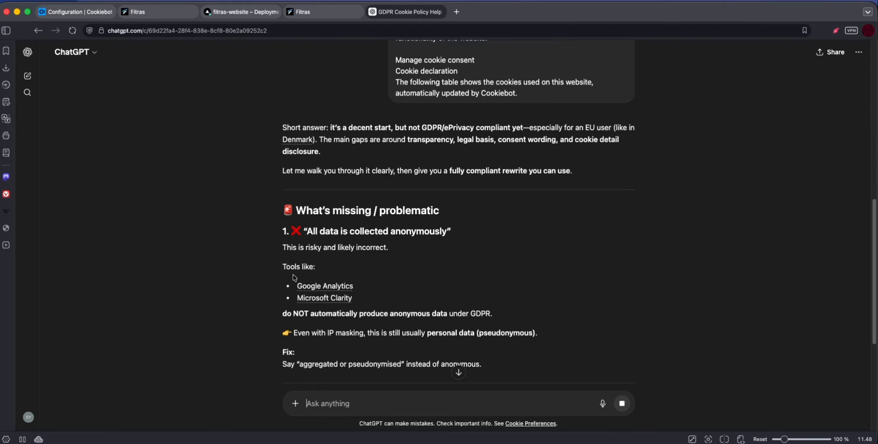
scroll(265, 253, down, 1)
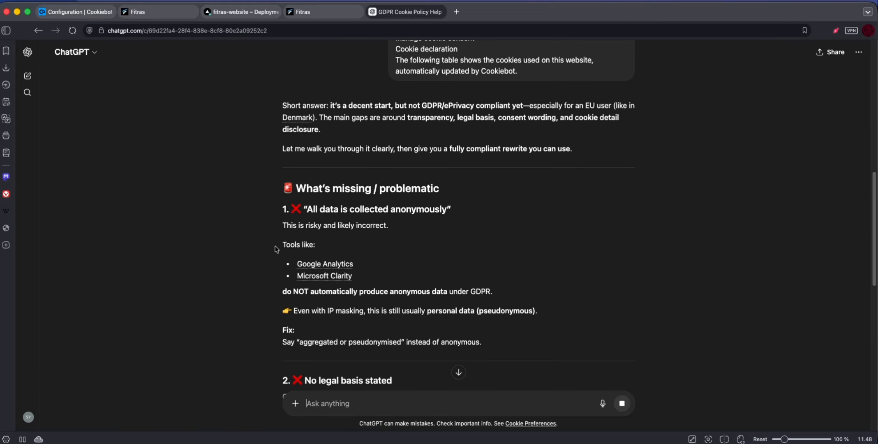
scroll(275, 246, down, 4)
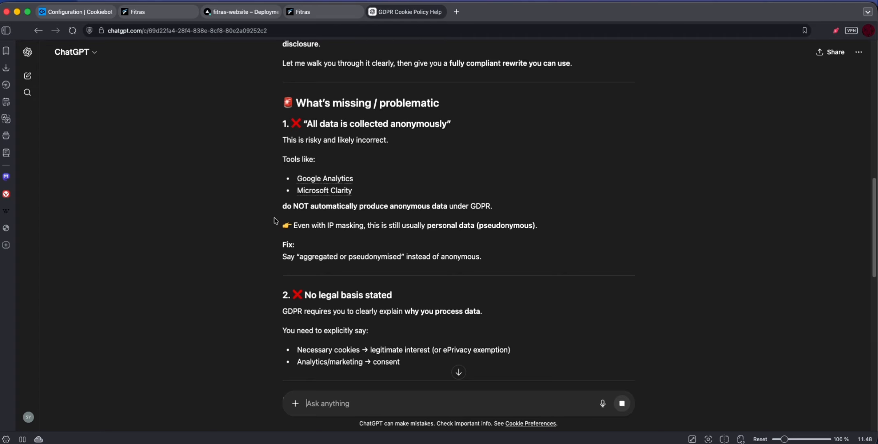
scroll(275, 221, down, 1)
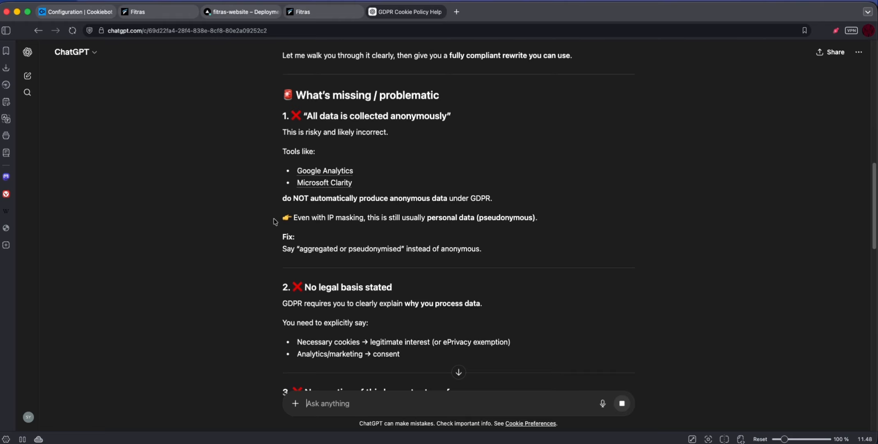
scroll(336, 237, down, 7)
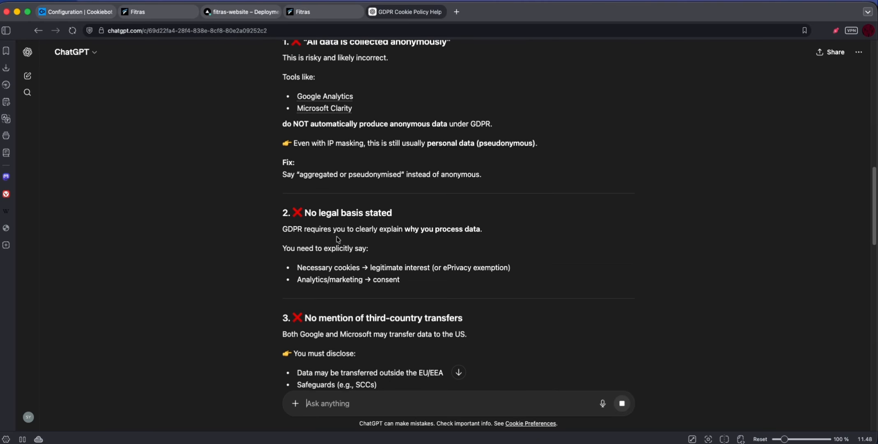
scroll(336, 236, down, 20)
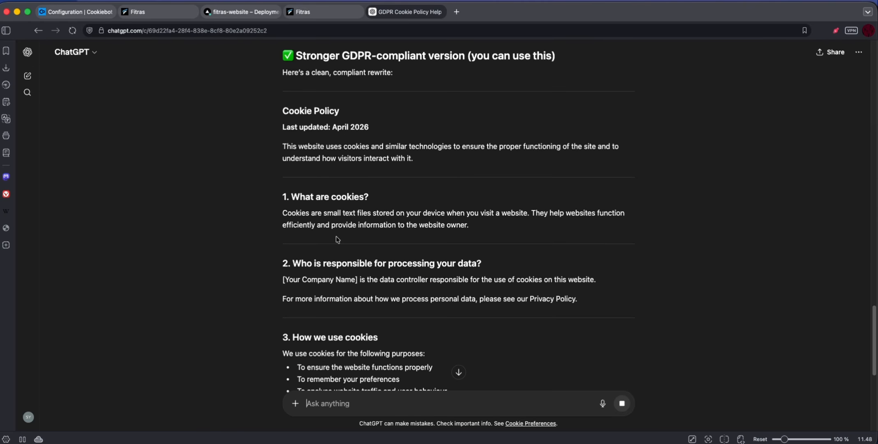
scroll(336, 236, up, 5)
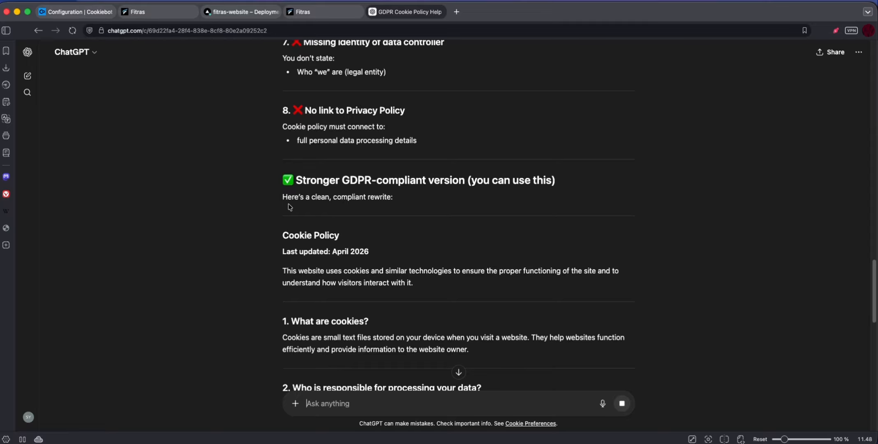
scroll(277, 226, down, 13)
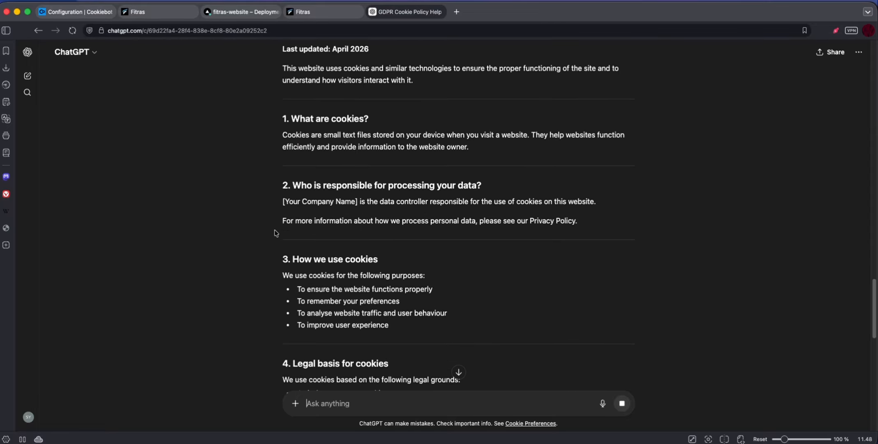
scroll(275, 233, down, 11)
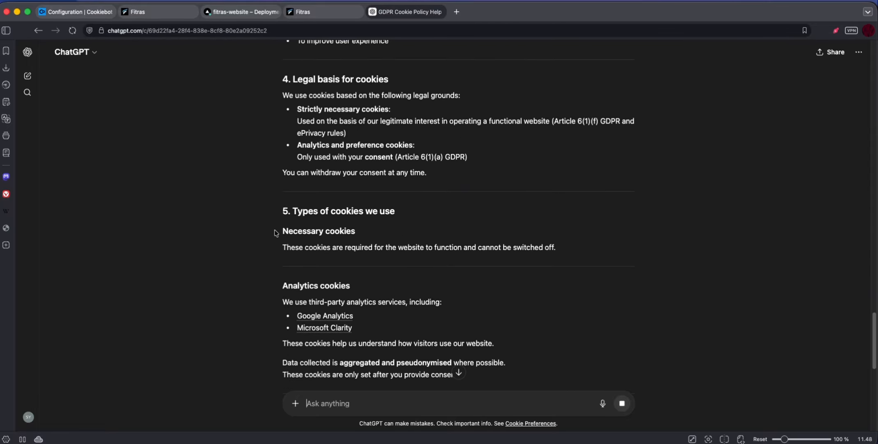
scroll(275, 233, down, 17)
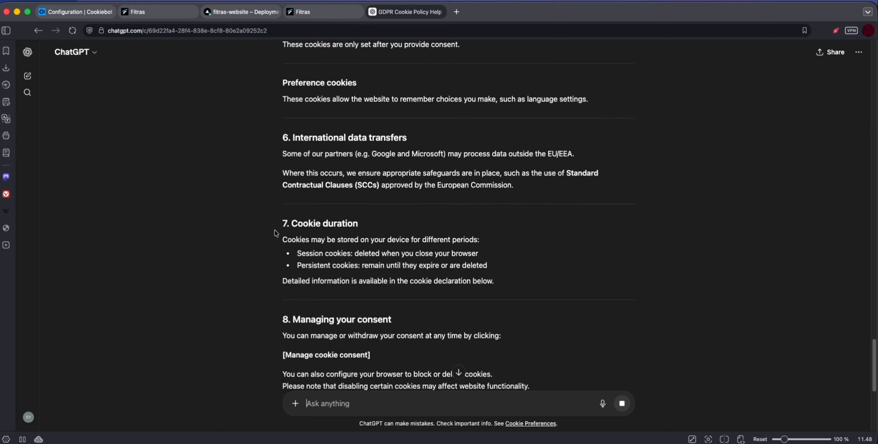
scroll(275, 233, down, 9)
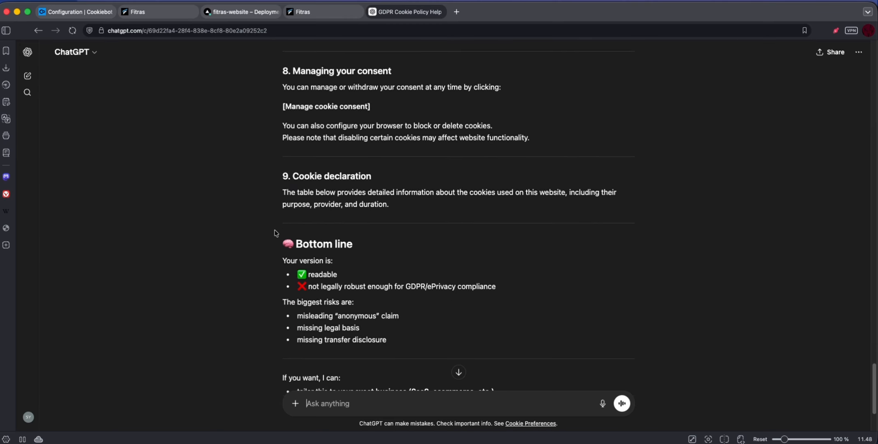
scroll(406, 220, up, 2)
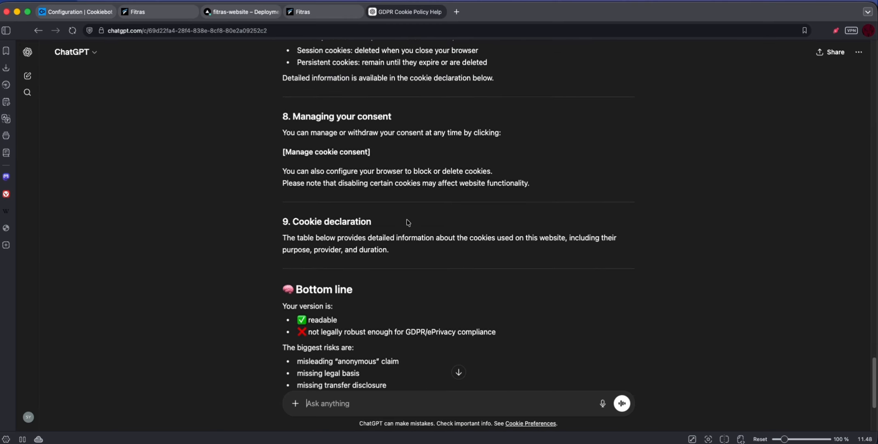
scroll(407, 222, up, 1)
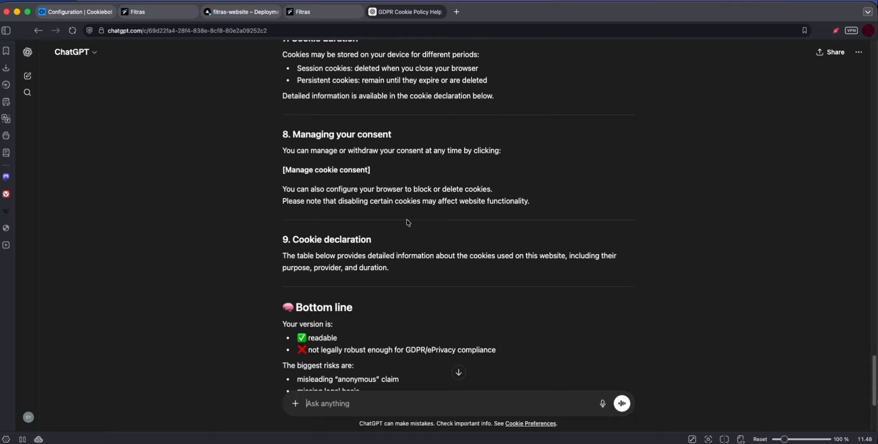
scroll(405, 226, down, 8)
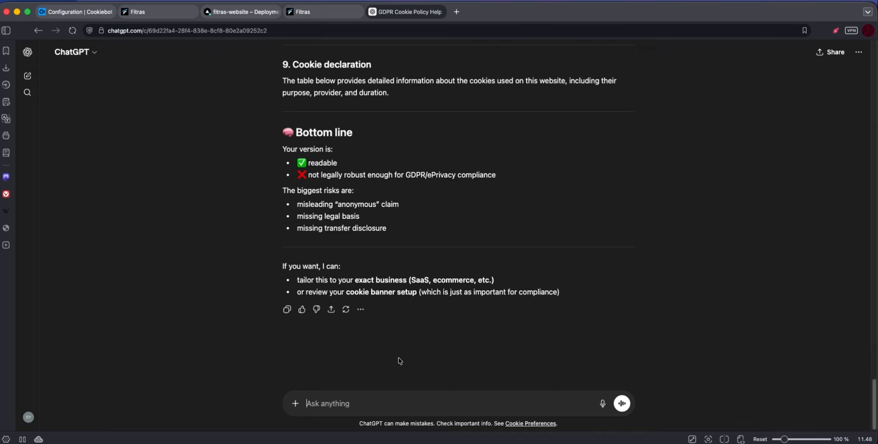
Step: Ask ChatGPT "can you pls write a Danish version of this Cookie Policy?"
click(311, 411)
text(can you pls write a Dan)
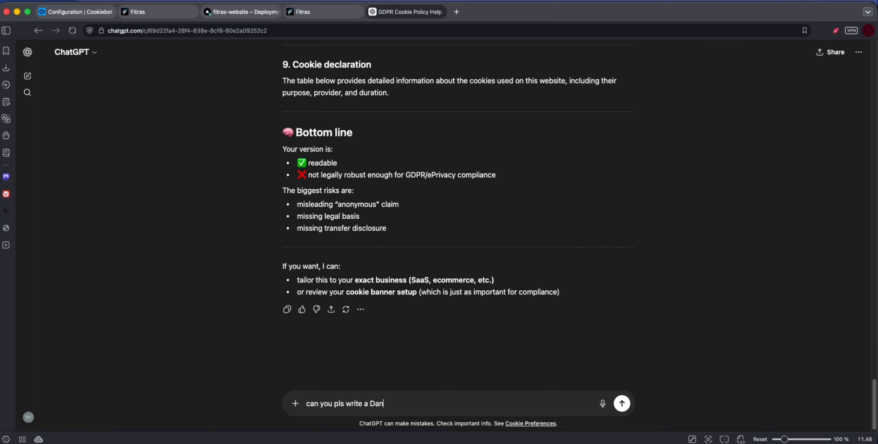
text(ish version of this Cook)
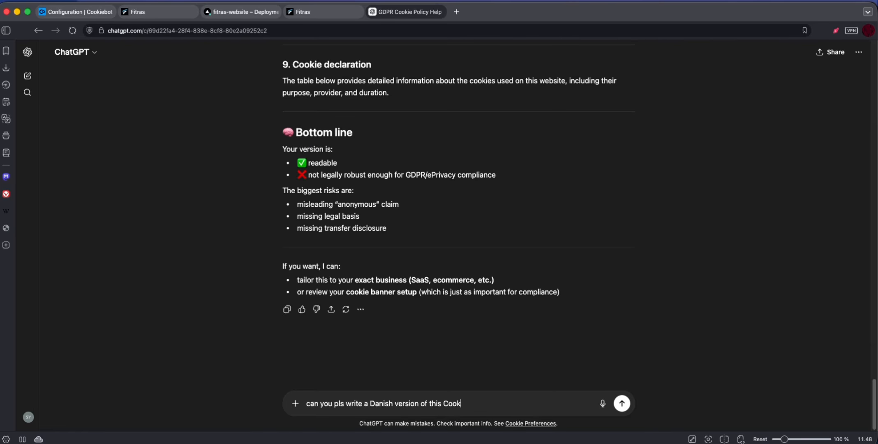
text(ie Policy?)
key(Return)
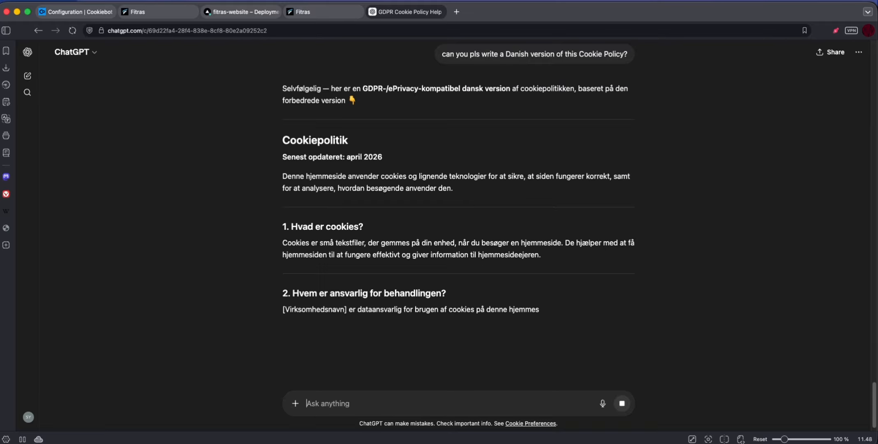
Step: Copy ChatGPT's rewritten English Cookie Policy, from its title through section 9, Cookie declaration
scroll(308, 255, up, 20)
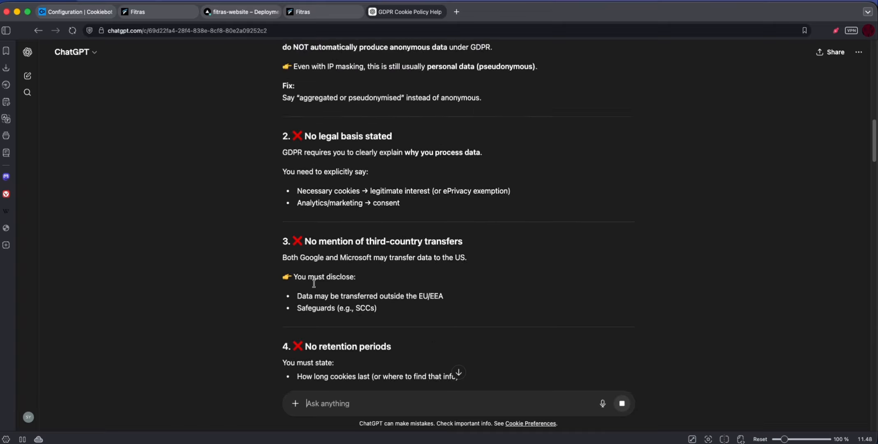
scroll(316, 235, down, 15)
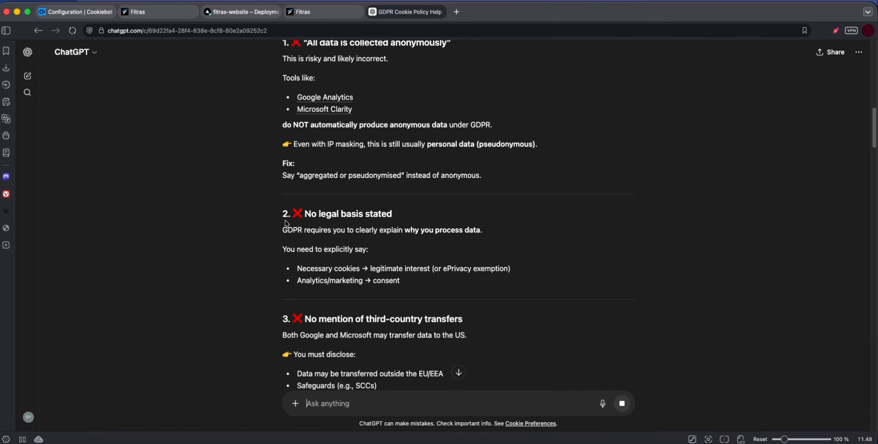
scroll(286, 223, down, 15)
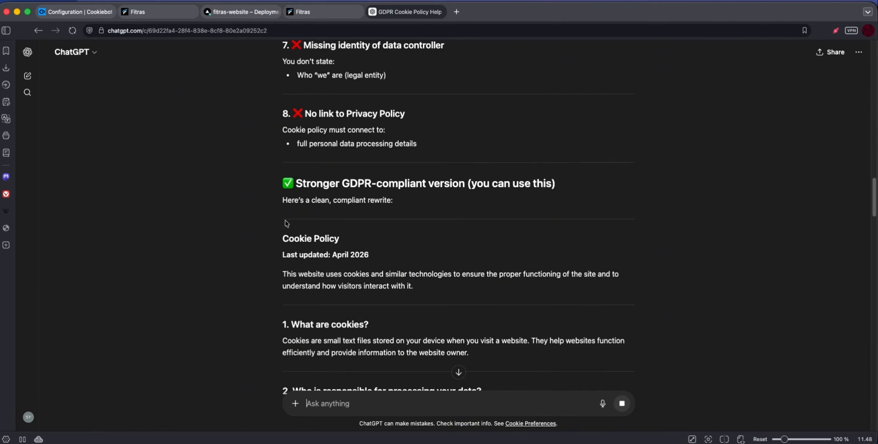
drag(278, 190, 289, 195)
click(284, 221)
drag(277, 235, 392, 291)
scroll(363, 269, down, 20)
scroll(367, 273, down, 8)
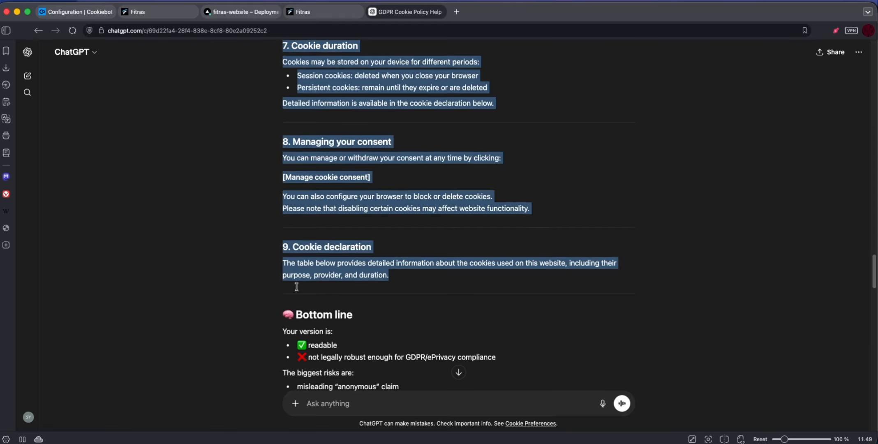
scroll(349, 290, down, 2)
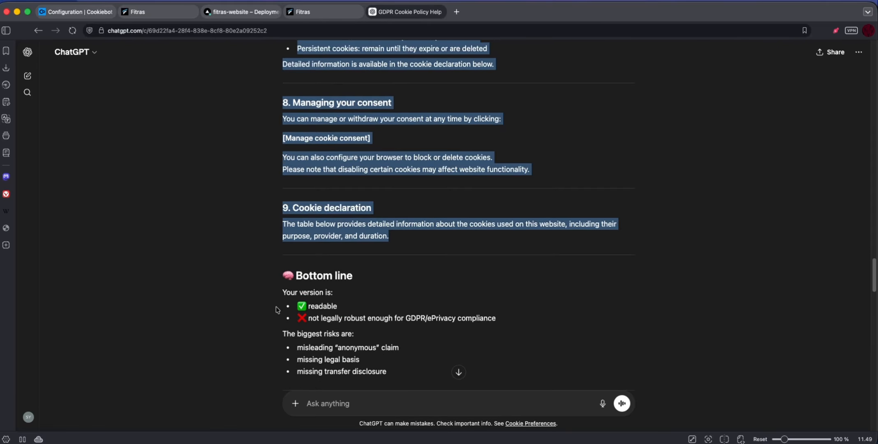
scroll(277, 308, down, 3)
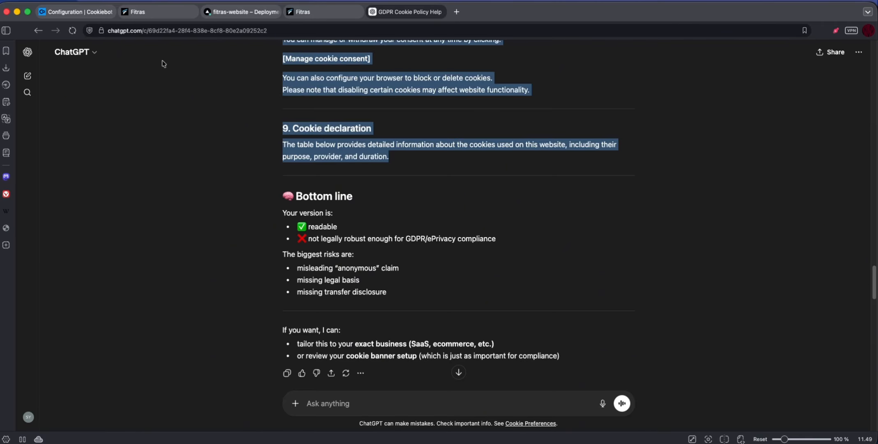
Step: Switch to VS Code and prompt Claude Code "pls update the cookie policies (en. json and da.json) with the following text:", followed by the copied English policy
key(super+Tab)
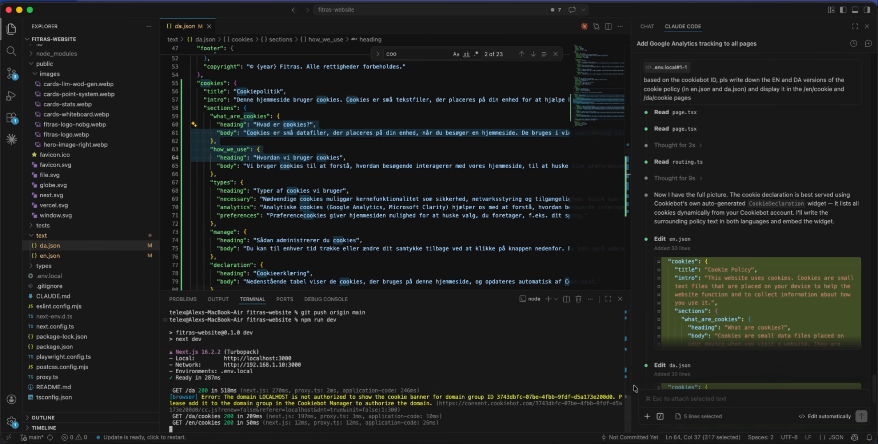
click(669, 397)
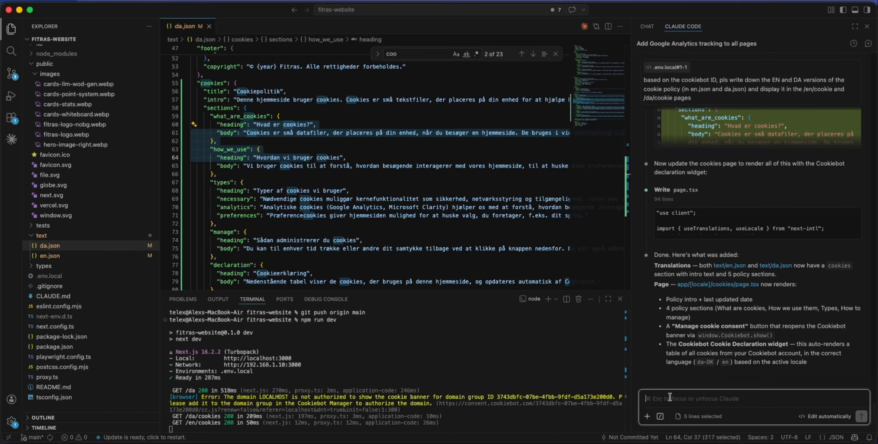
text(pls upd)
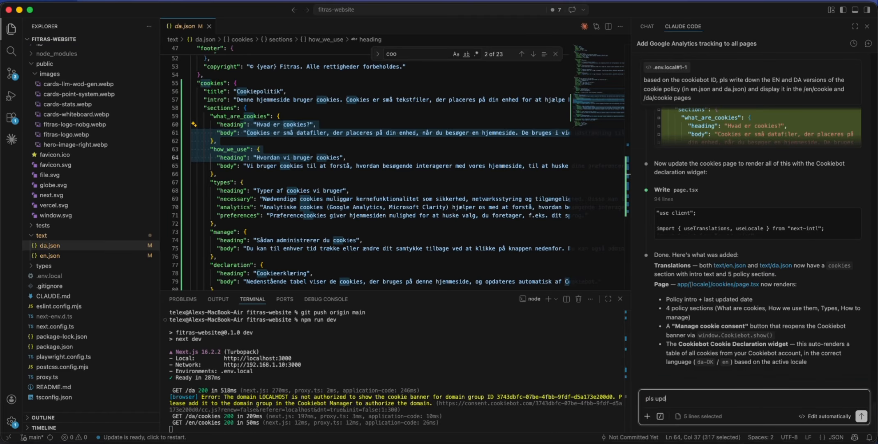
text(ate the cookie policies (en. json and )
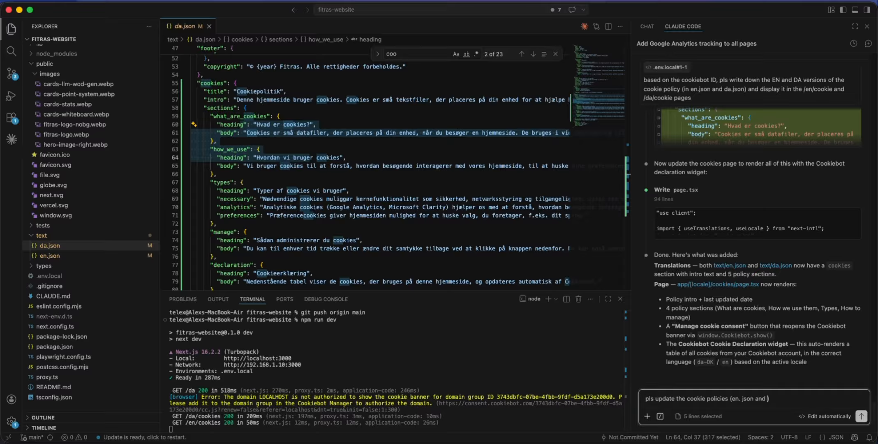
text(da.json) with the following text:)
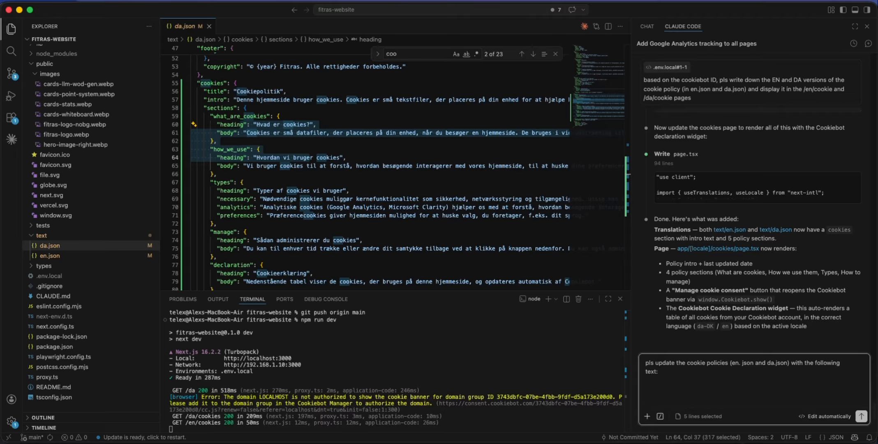
key(super+v)
Step: Copy the Danish Cookiepolitik from ChatGPT, through section 9, Cookieoversigt, and paste it below the English text in the Claude Code prompt
key(super+Tab)
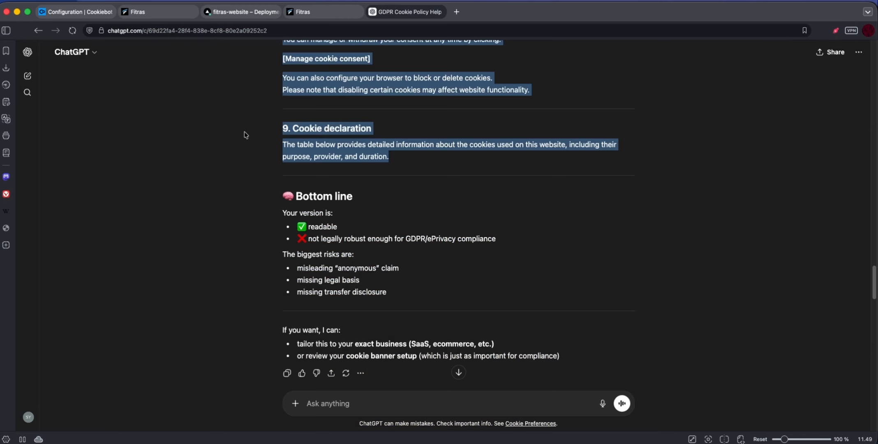
click(242, 111)
scroll(280, 284, down, 15)
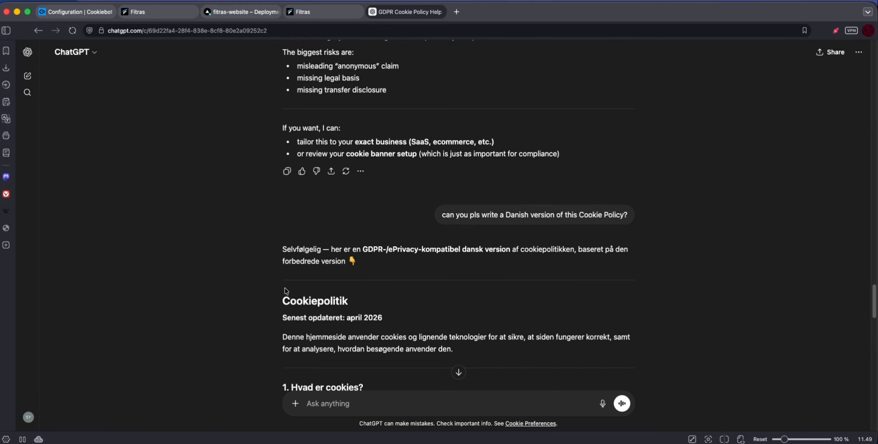
scroll(287, 295, up, 8)
drag(276, 204, 385, 275)
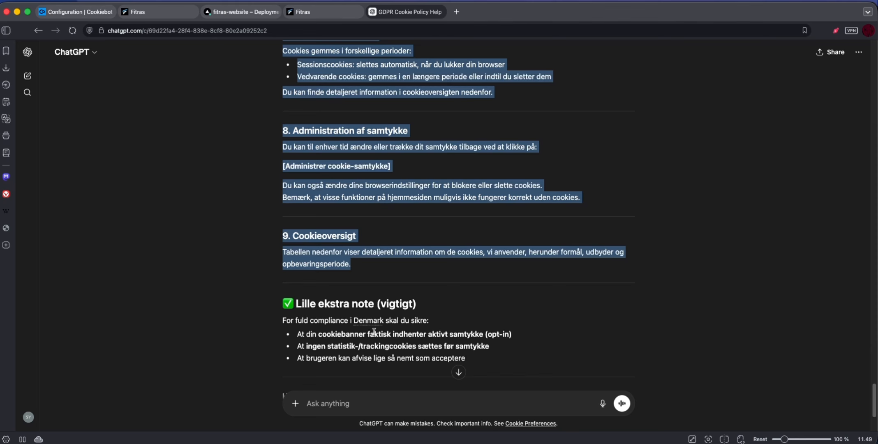
key(super+Tab)
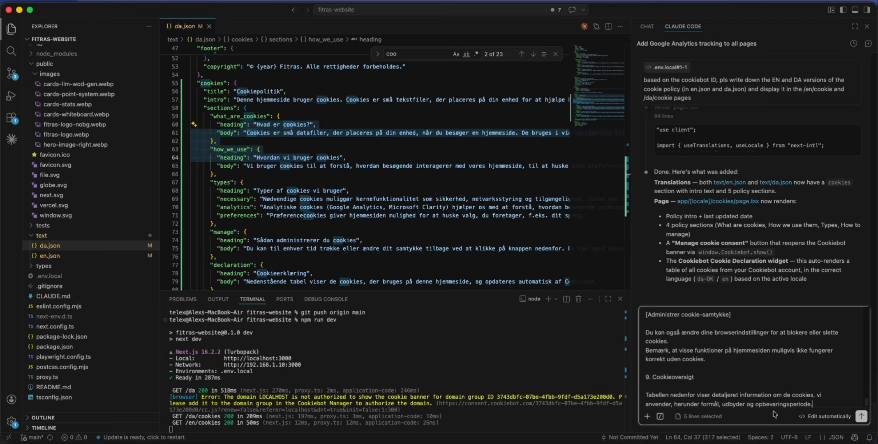
Step: Return to ChatGPT's Cookiebot Cookie Policy conversation and begin the prompt "Pls write a comprehensive Privacy plicy as well (both in EN and DA)"
key(super+Tab)
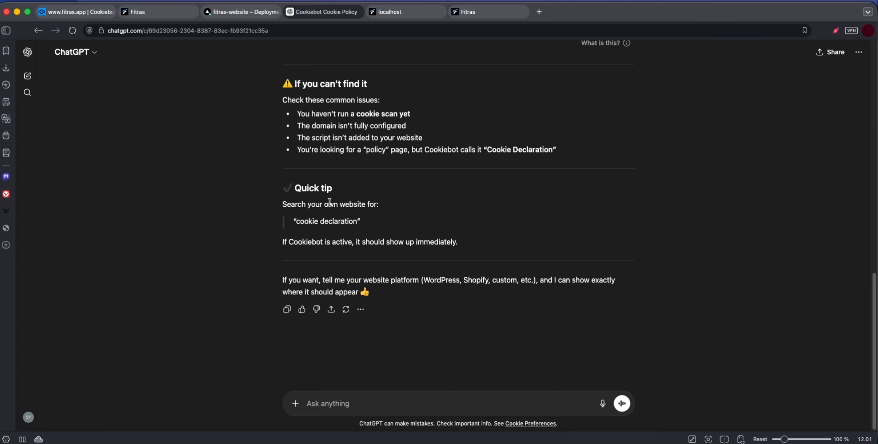
click(363, 403)
text(Pls write a comprehensive Priv)
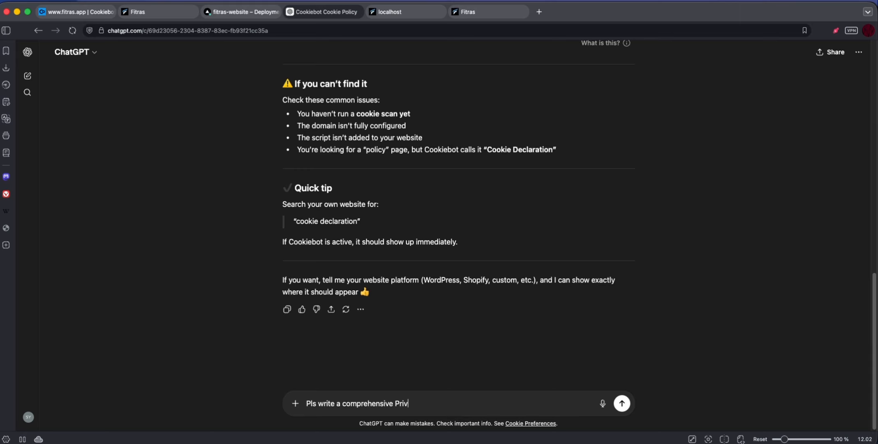
text(acy plicy as w)
text(ell for )
text(bot)
key(BackSpace)
key(BackSpace)
text(oth in )
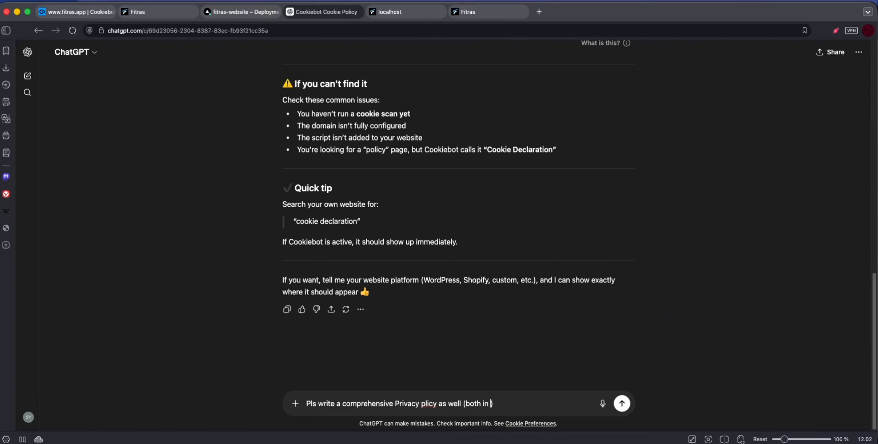
text(EN and)
key(BackSpace)
key(BackSpace)
key(BackSpace)
key(BackSpace)
text(na)
key(BackSpace)
key(BackSpace)
text(and DA) based o)
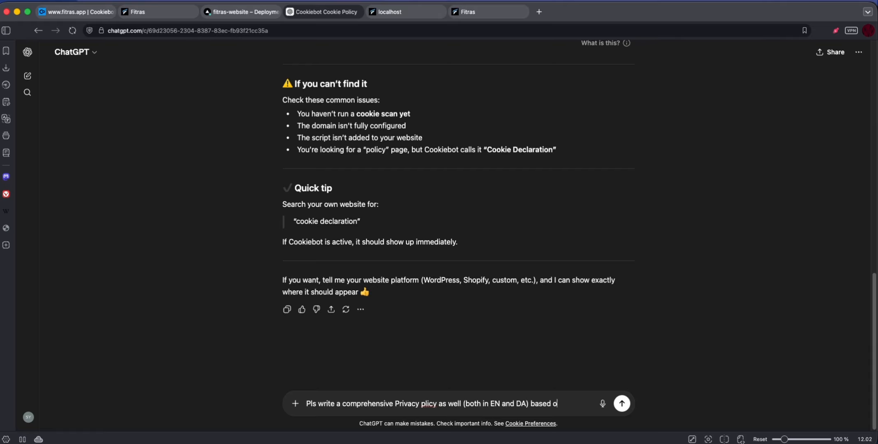
Step: Complete the privacy policy prompt with "based on the cookie policy and make sure that it's GDPR Compliant" and submit it
text(n the cookie pol)
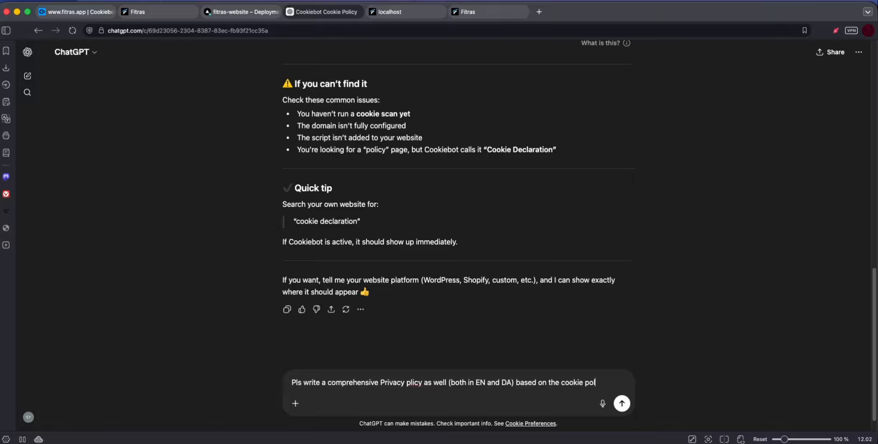
text(icy and mak)
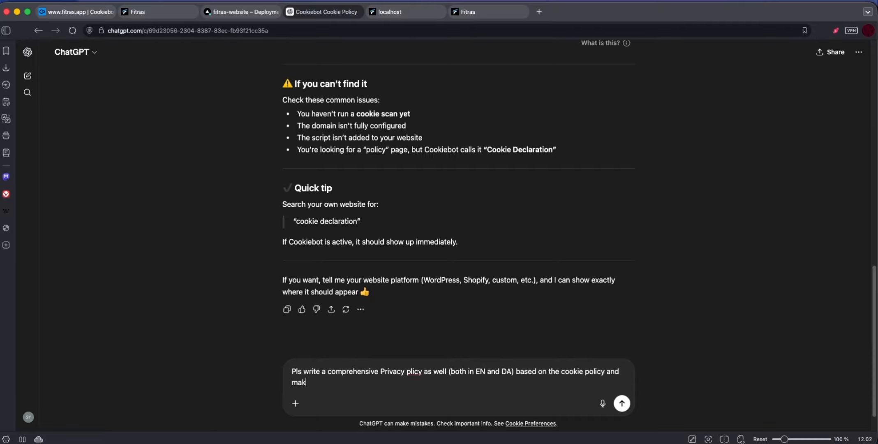
text(e sure that it's GDPR Complie)
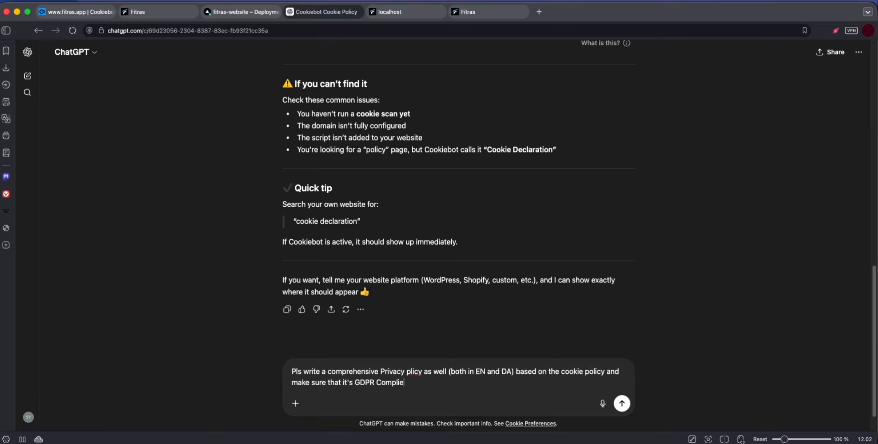
text(nt)
key(BackSpace)
key(BackSpace)
key(BackSpace)
text(ant)
key(Return)
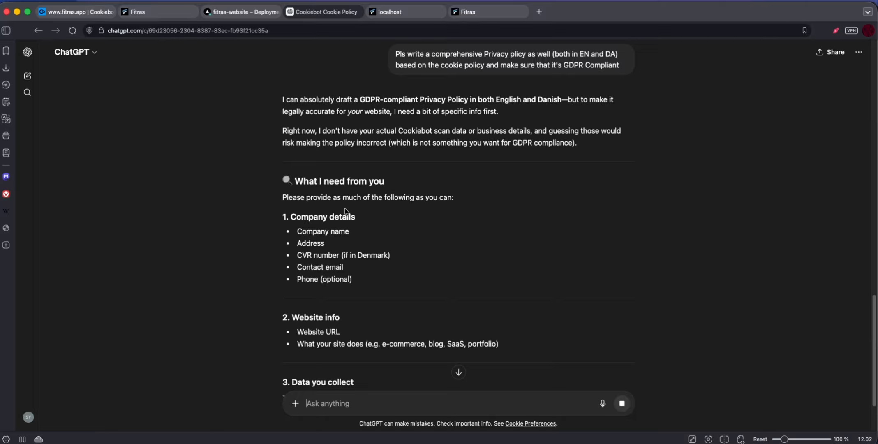
Step: Read which company details, website info and collected data ChatGPT requests for the privacy policy
scroll(313, 234, down, 3)
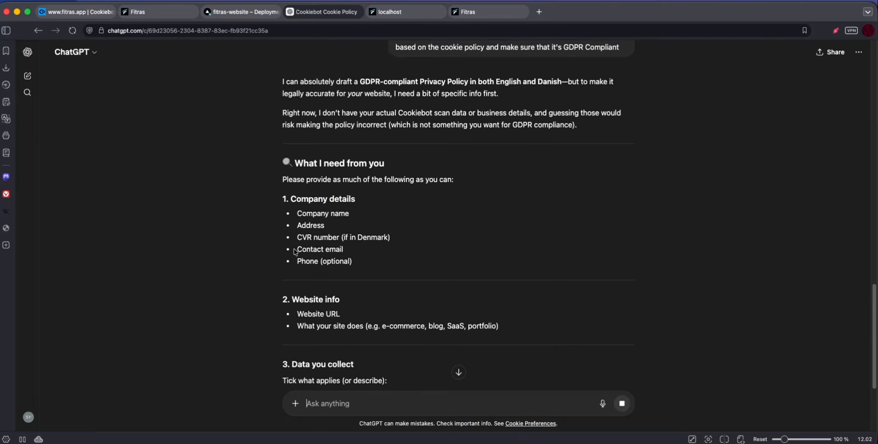
scroll(294, 248, up, 2)
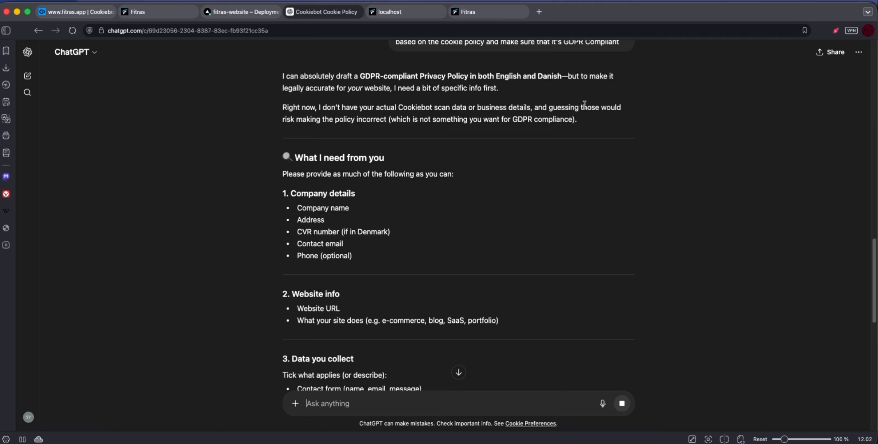
scroll(287, 216, down, 1)
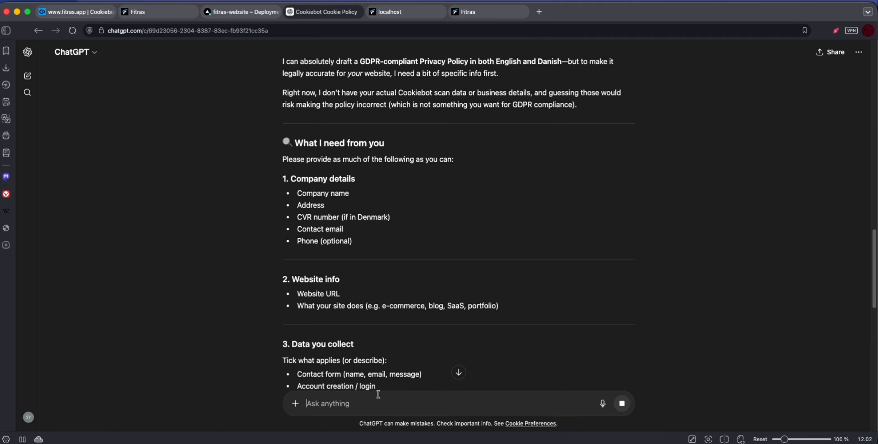
scroll(318, 334, down, 3)
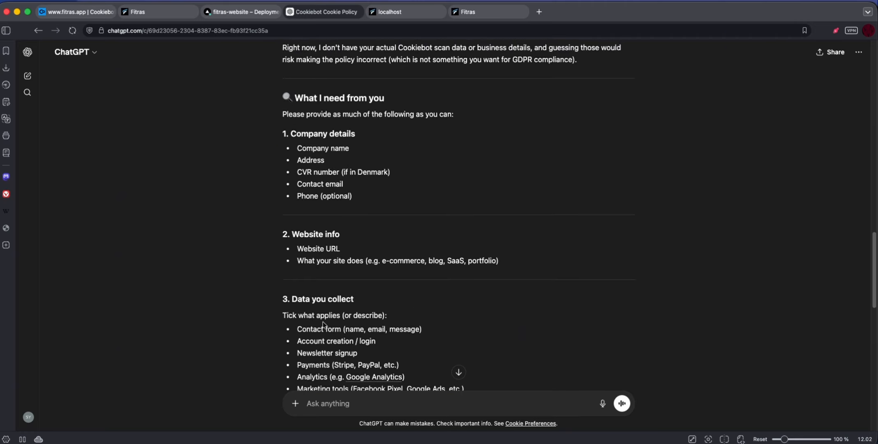
scroll(320, 331, down, 3)
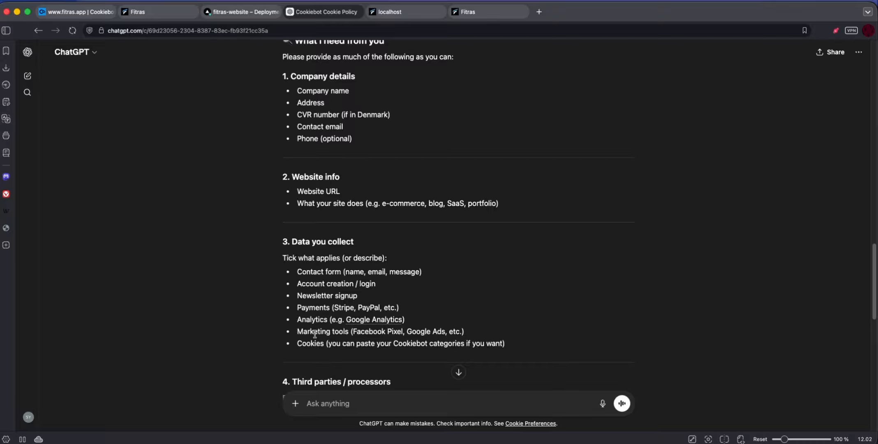
scroll(315, 333, up, 3)
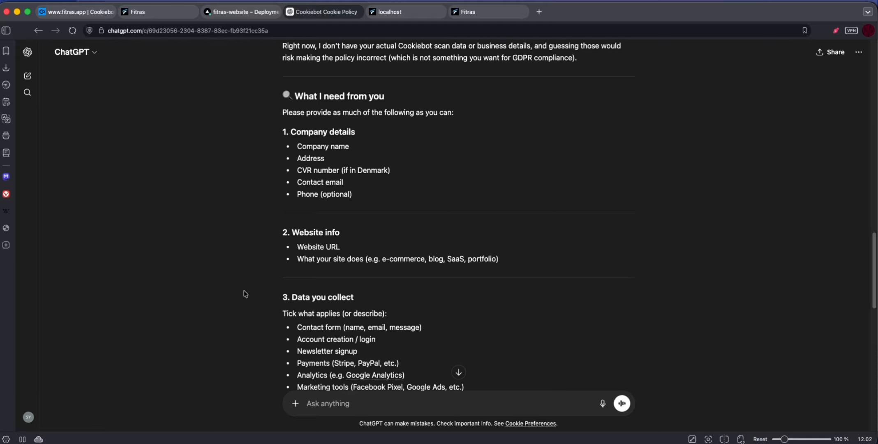
scroll(245, 294, down, 1)
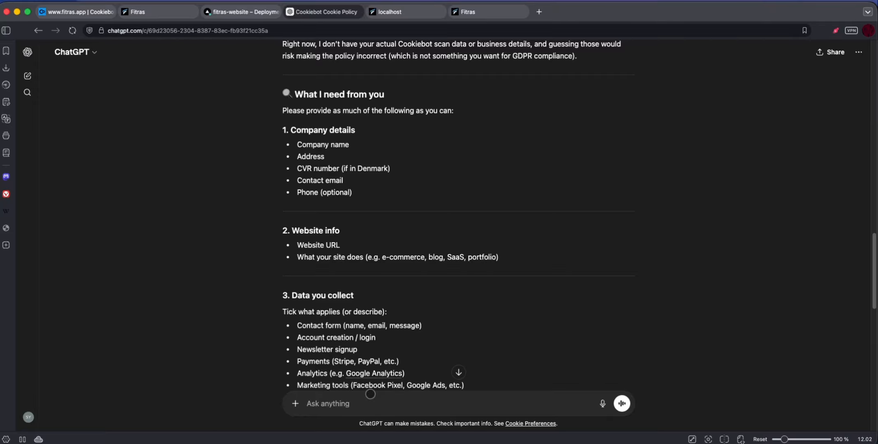
Step: Write the reply "For the company Details just write a fake company details," in the ChatGPT message
text(FO)
key(BackSpace)
text(or the conp)
key(BackSpace)
key(BackSpace)
key(BackSpace)
text(ompany Details j)
text(ust write a )
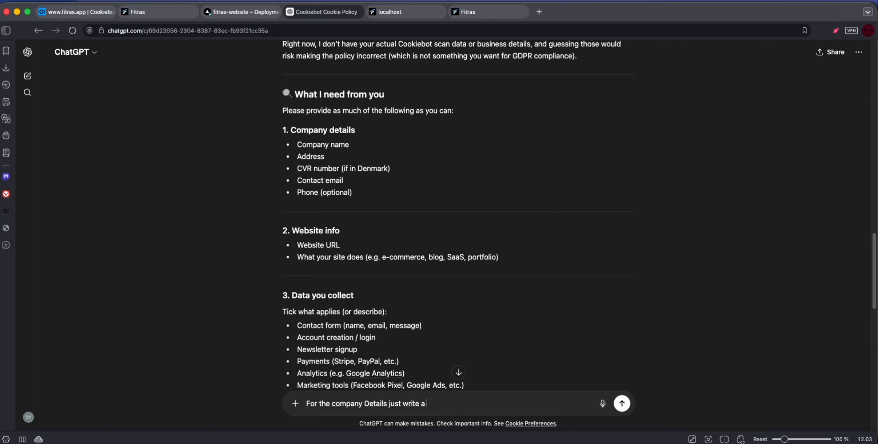
text(fake compan)
text(y details)
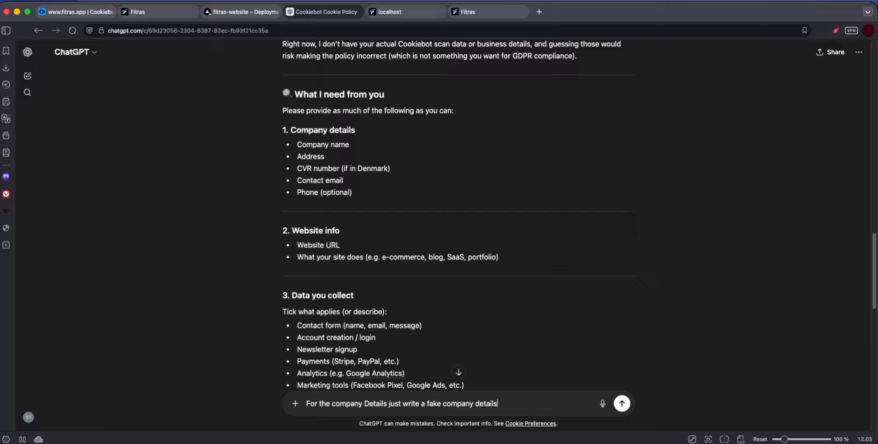
text(,)
Step: Start a second line in the ChatGPT reply with "We'll"
key(shift+Return)
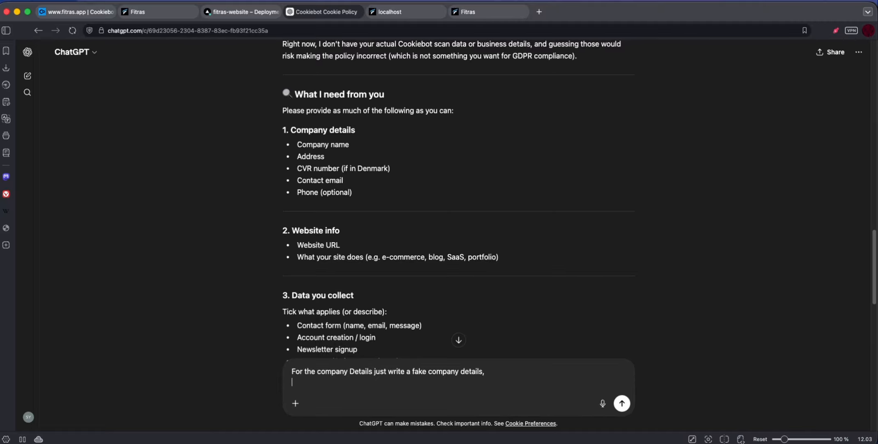
text(We)
key(BackSpace)
key(BackSpace)
key(BackSpace)
text(We'll have)
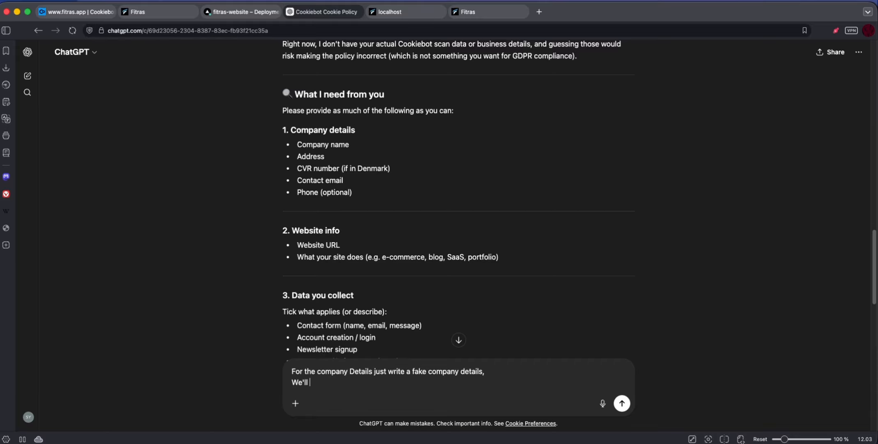